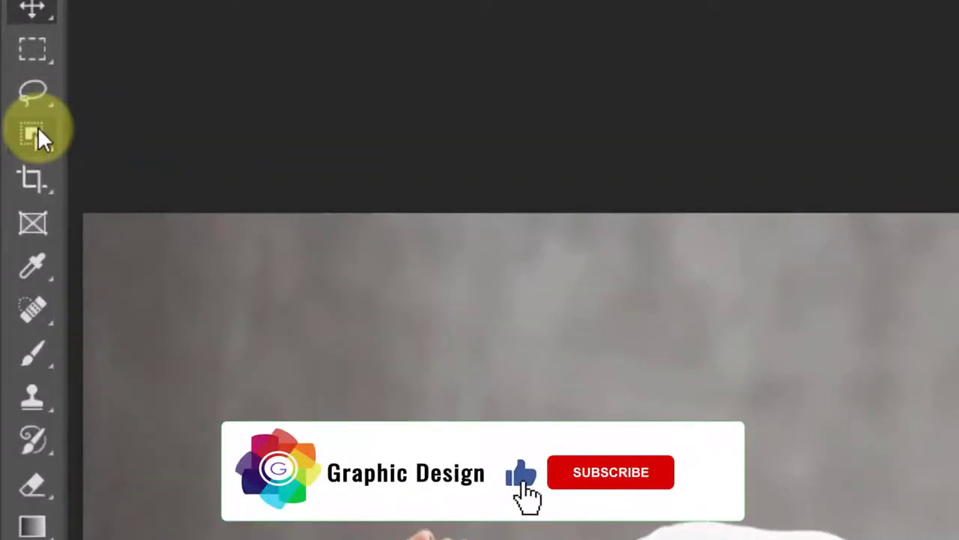
# Box the reclining woman with Object Selection, then subtract the floor patches by her neck and thigh
pyautogui.click(38, 127)
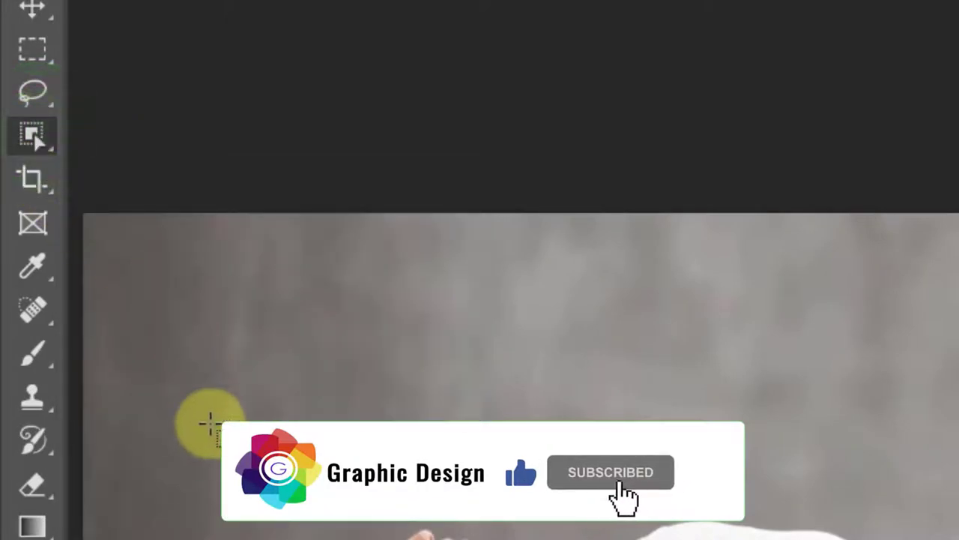
pyautogui.moveTo(119, 320)
pyautogui.mouseDown()
pyautogui.moveTo(395, 416)
pyautogui.moveTo(740, 353)
pyautogui.mouseUp()
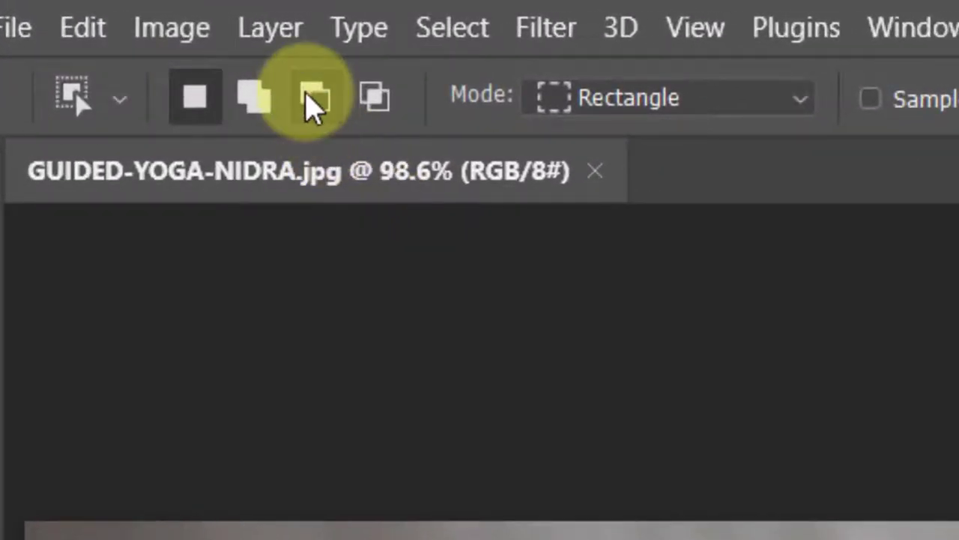
pyautogui.click(198, 57)
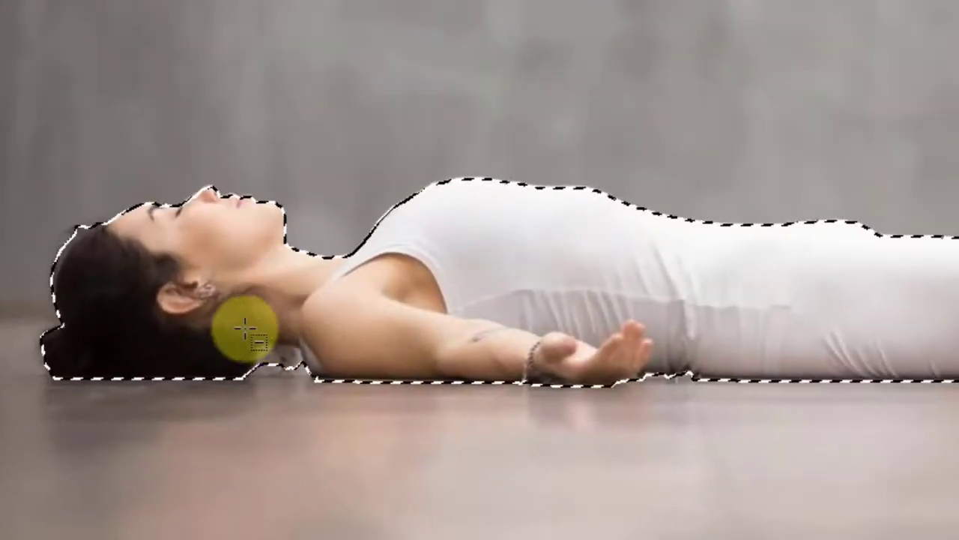
pyautogui.moveTo(240, 336); pyautogui.dragTo(328, 386)
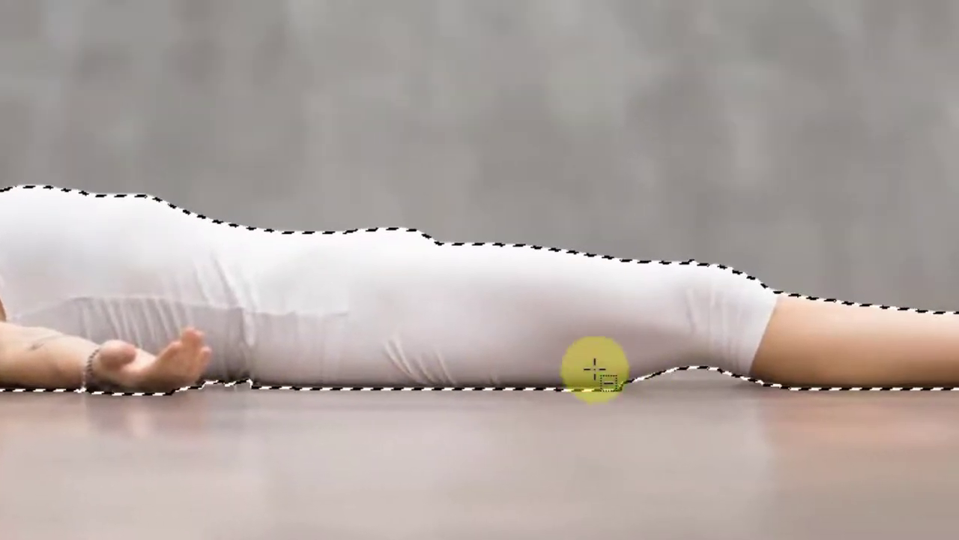
pyautogui.moveTo(594, 368); pyautogui.dragTo(638, 413)
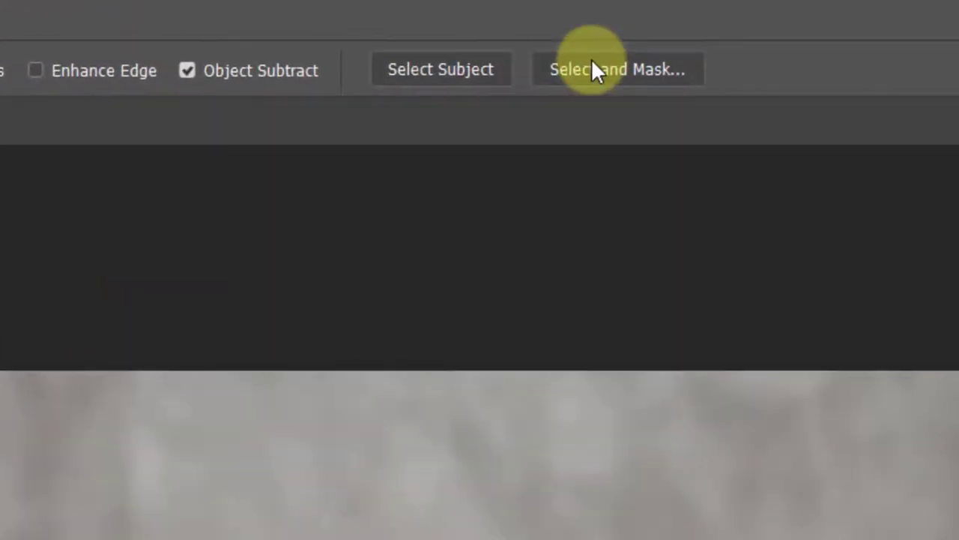
# Open Select and Mask and preview the cutout On Black at 73% opacity
pyautogui.click(591, 60)
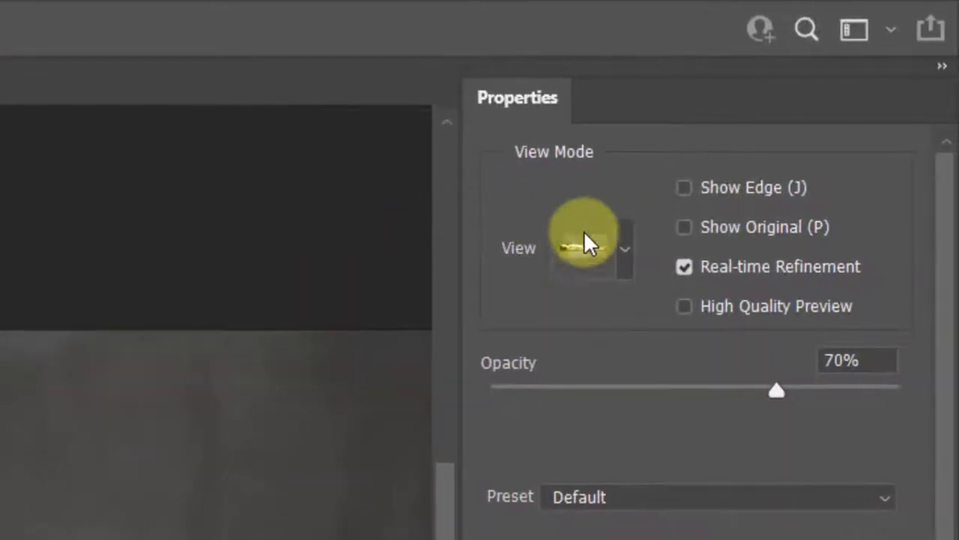
pyautogui.click(628, 250)
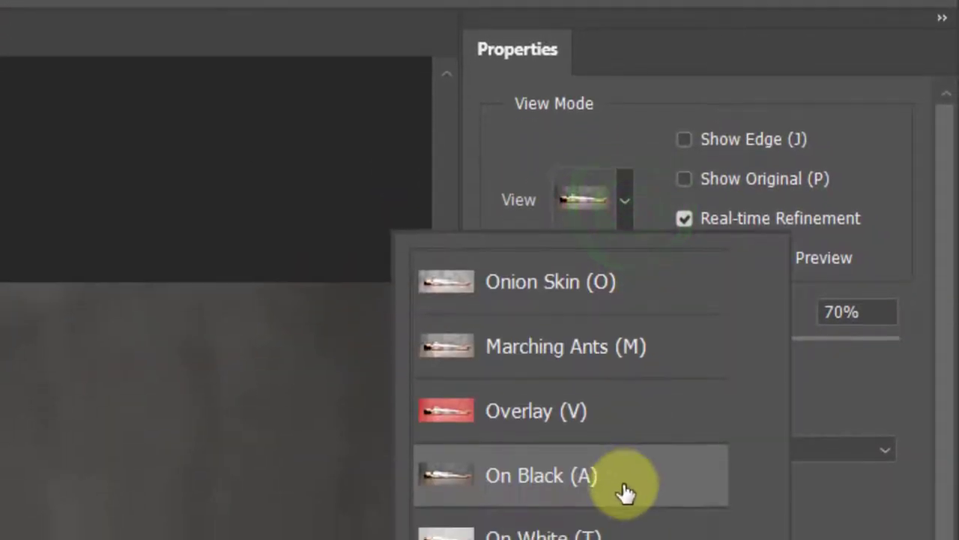
pyautogui.click(611, 409)
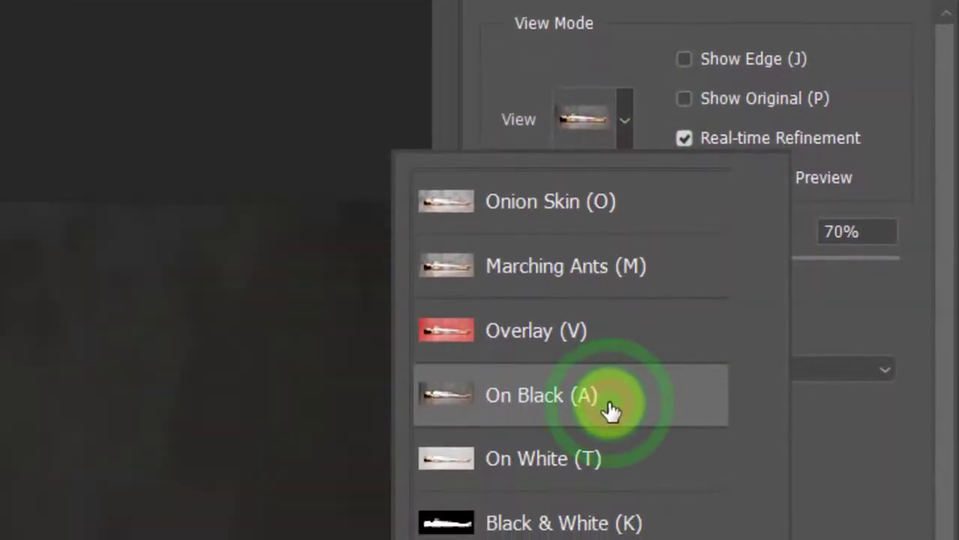
pyautogui.click(824, 291)
pyautogui.moveTo(774, 257); pyautogui.dragTo(792, 260)
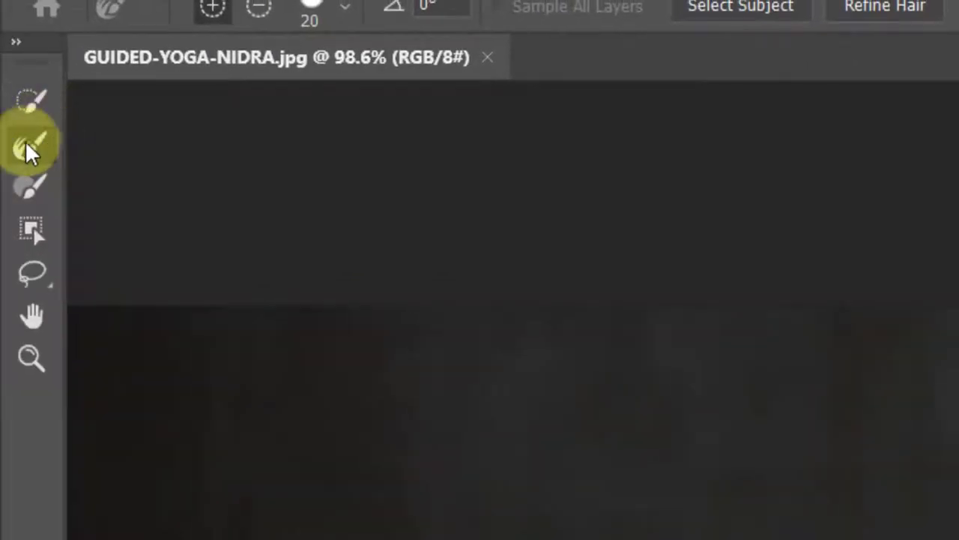
# Refine the hair and neck edges with Smart Radius and output to a new layer with layer mask
pyautogui.click(31, 154)
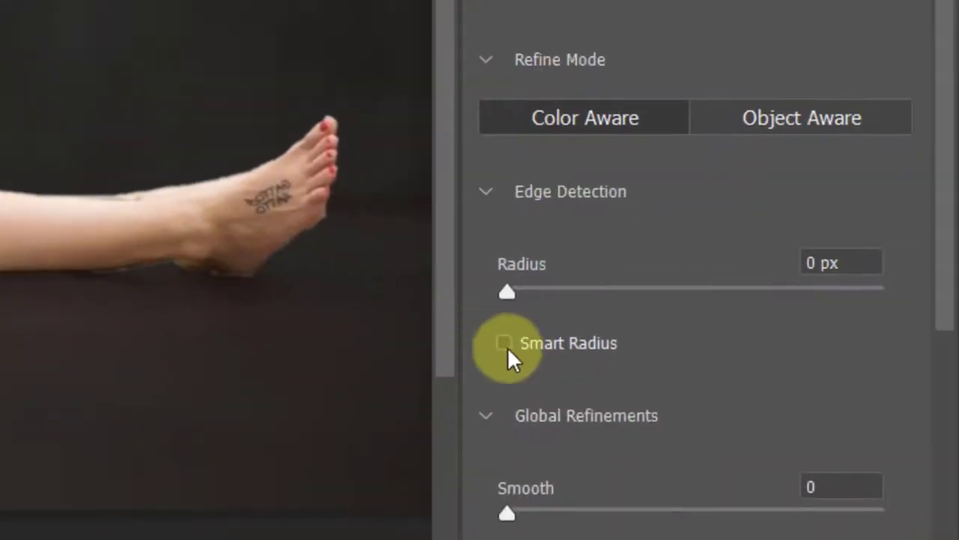
pyautogui.click(503, 344)
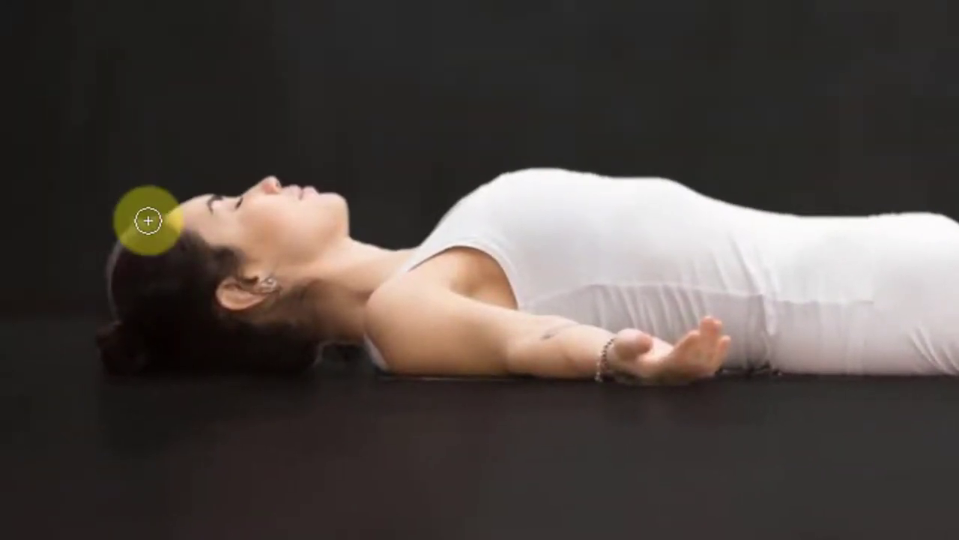
pyautogui.moveTo(135, 219); pyautogui.dragTo(109, 377)
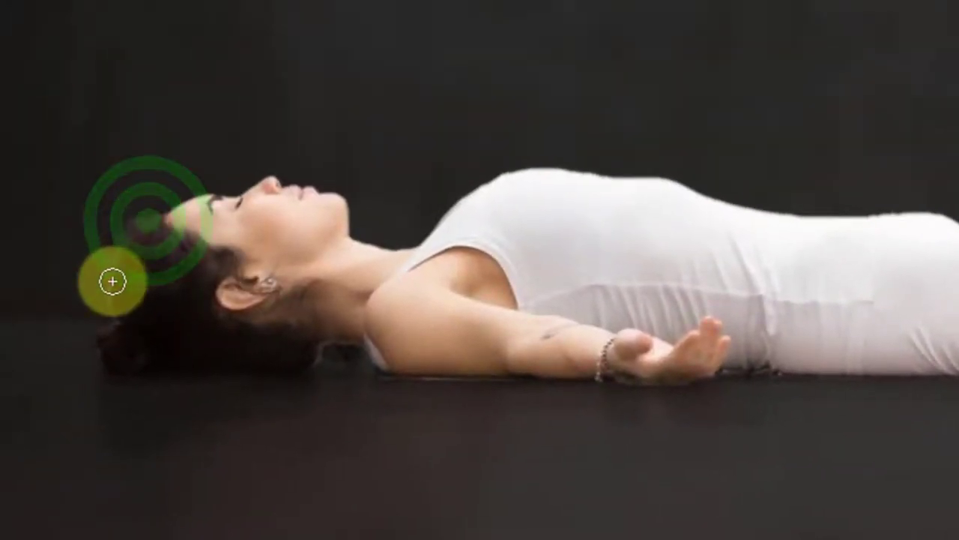
pyautogui.click(302, 366)
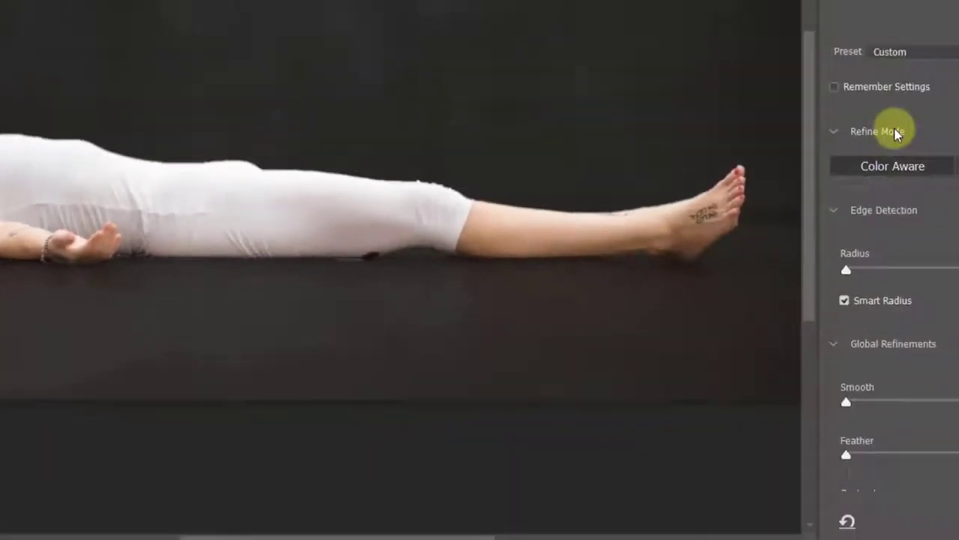
pyautogui.moveTo(949, 45); pyautogui.dragTo(956, 366)
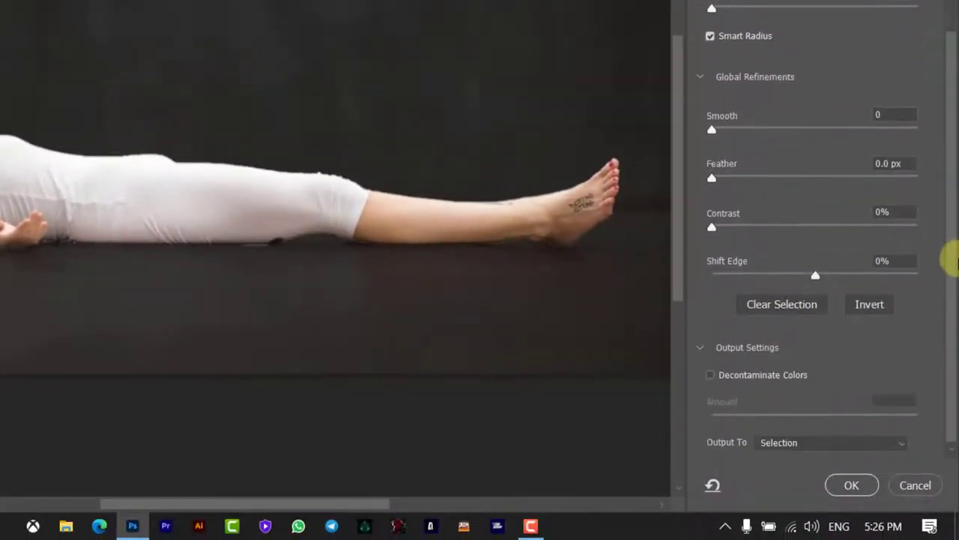
pyautogui.click(853, 443)
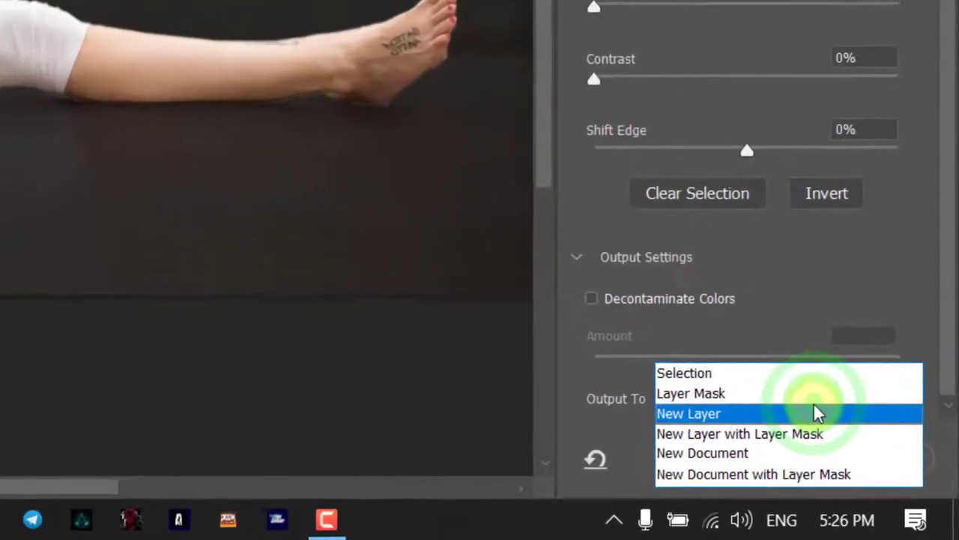
pyautogui.click(801, 438)
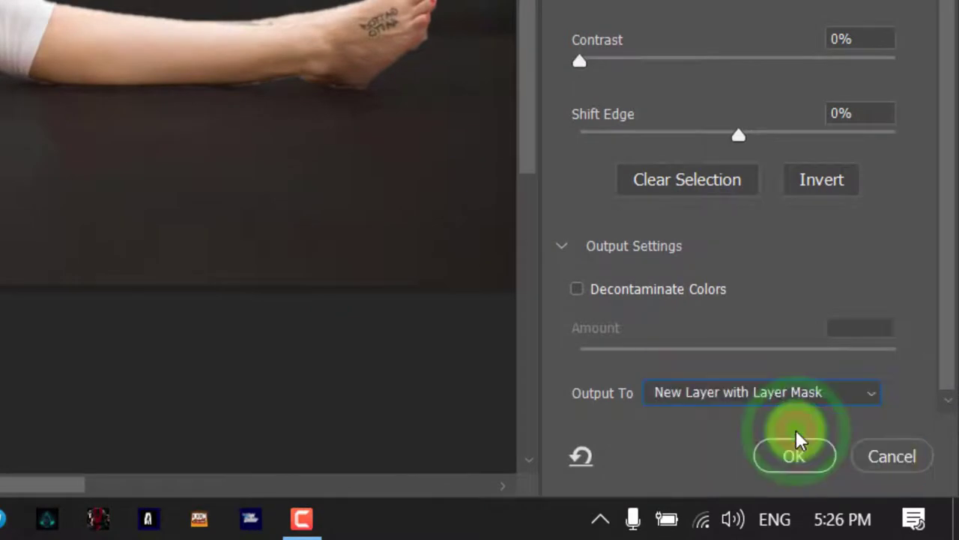
pyautogui.click(793, 456)
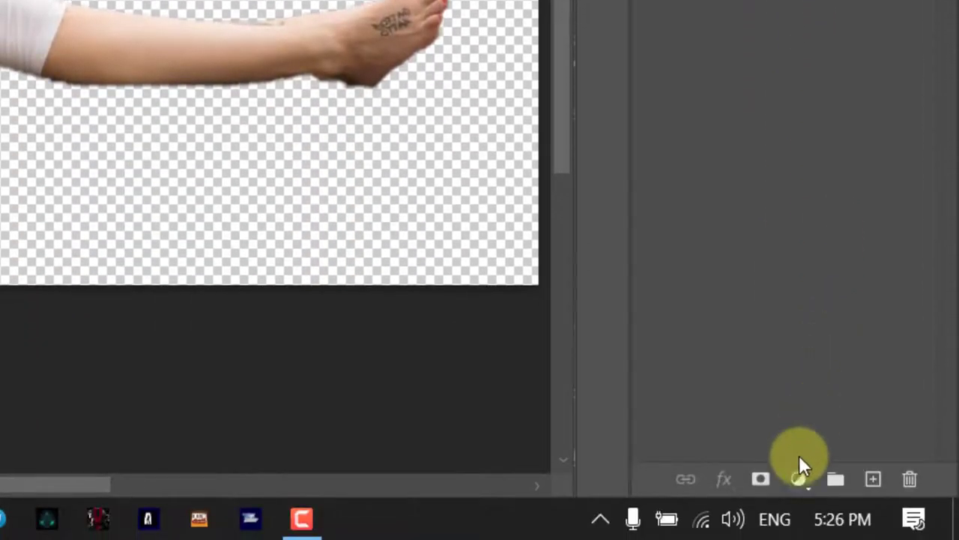
# Add a pure white (ffffff) Solid Color fill layer beneath the Background copy
pyautogui.click(799, 480)
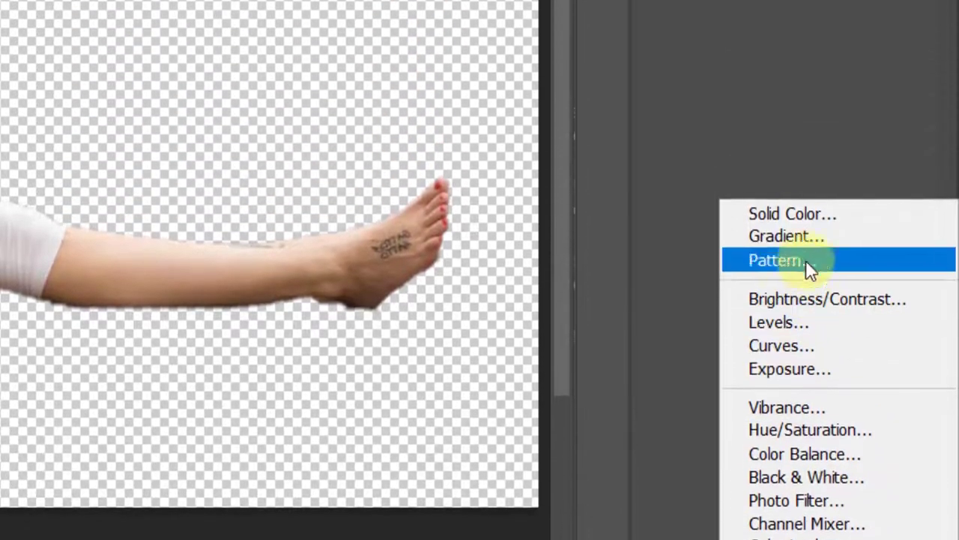
pyautogui.click(802, 213)
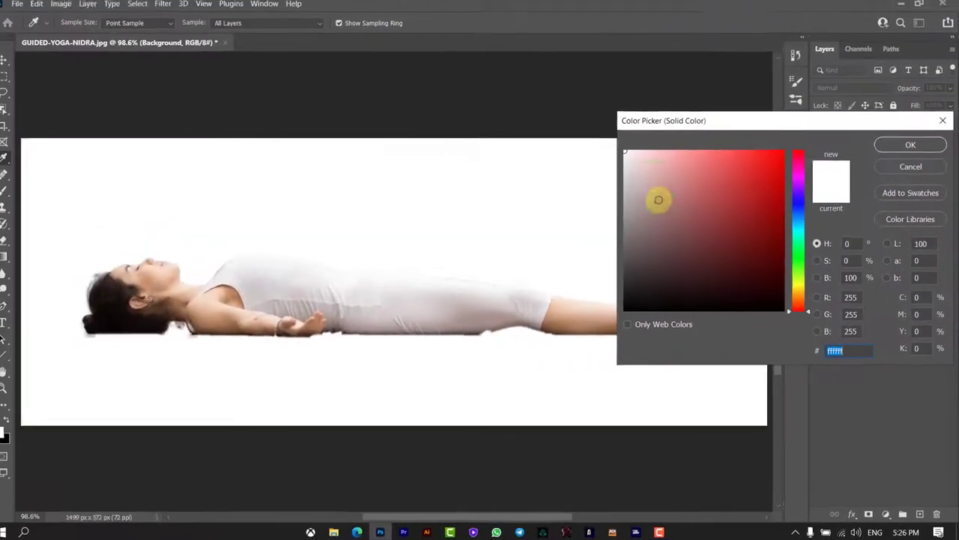
pyautogui.click(658, 185)
pyautogui.moveTo(626, 144); pyautogui.dragTo(627, 146)
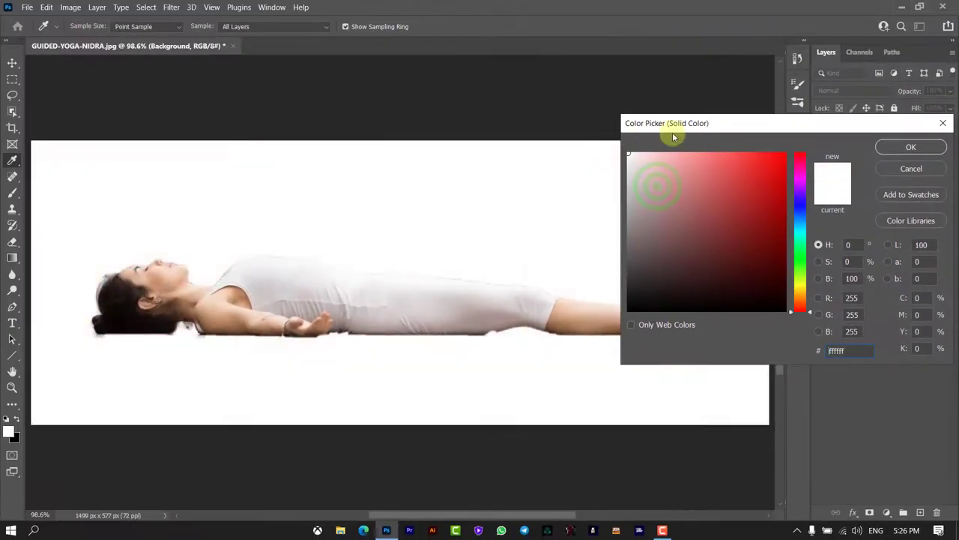
pyautogui.click(919, 152)
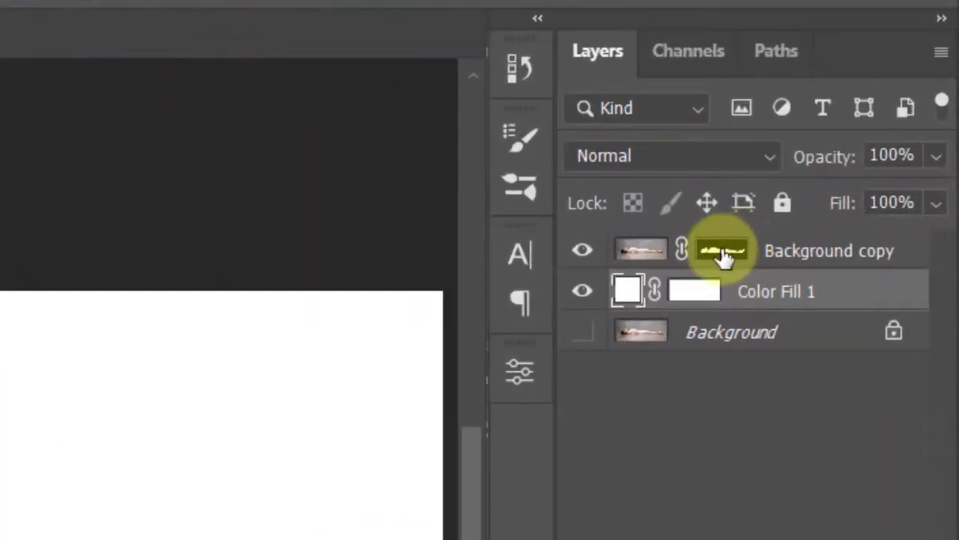
# Target the Background copy mask, reset default colours, and set a 20 px brush at about 71% hardness
pyautogui.click(873, 126)
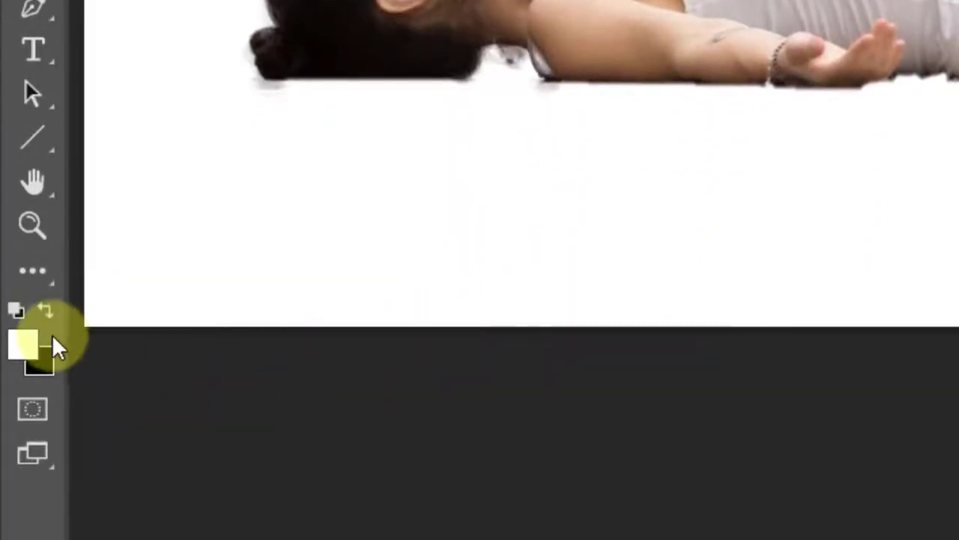
pyautogui.click(43, 311)
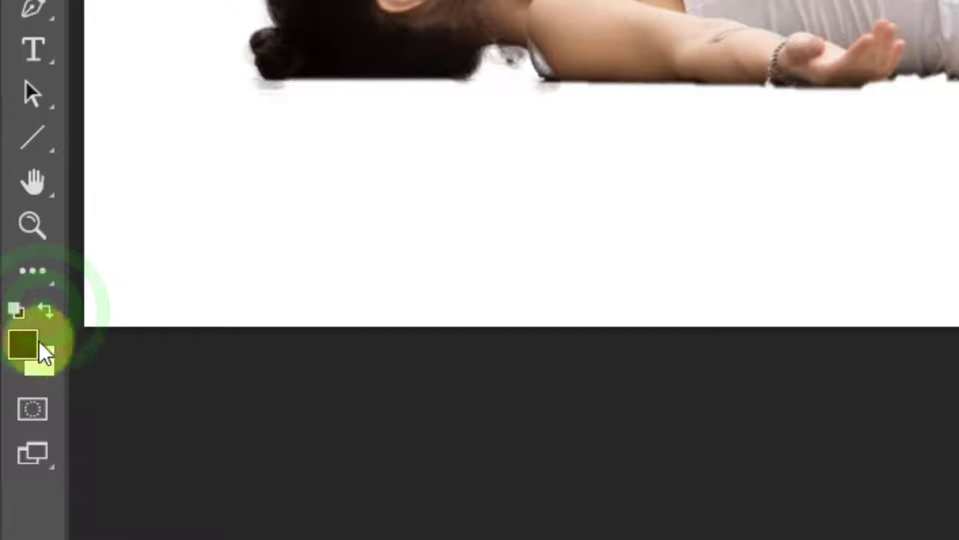
pyautogui.press('d')
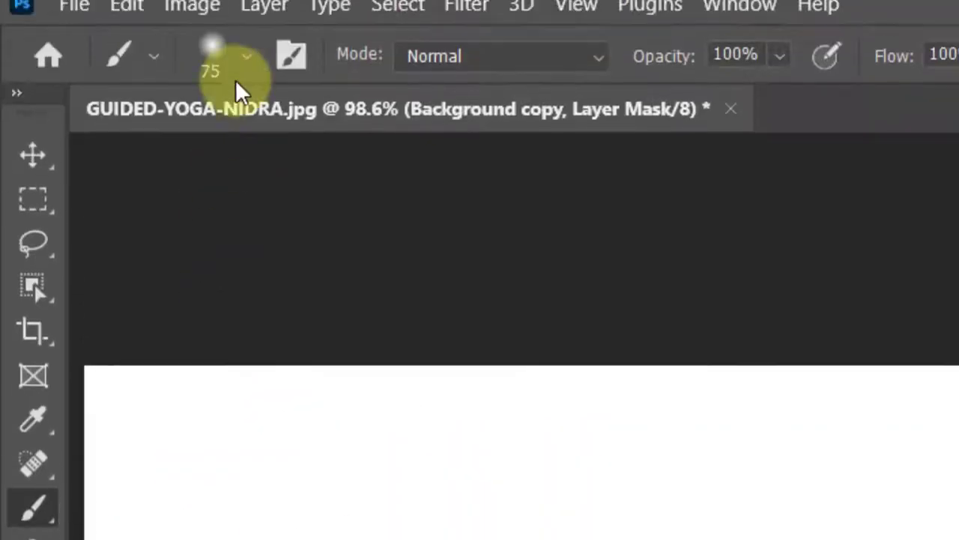
pyautogui.click(248, 73)
pyautogui.moveTo(264, 188); pyautogui.dragTo(229, 177)
pyautogui.moveTo(215, 262); pyautogui.dragTo(331, 261)
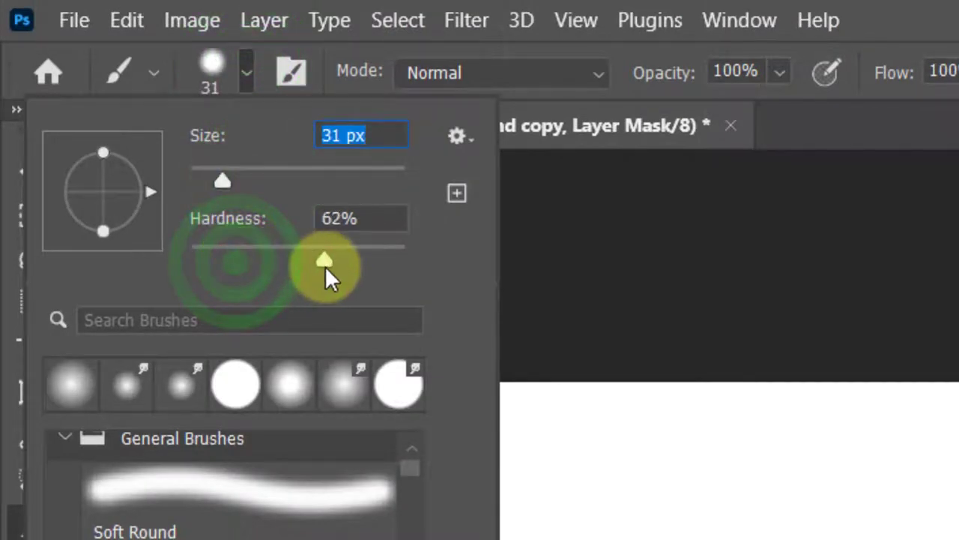
pyautogui.click(217, 180)
pyautogui.moveTo(217, 174); pyautogui.dragTo(212, 174)
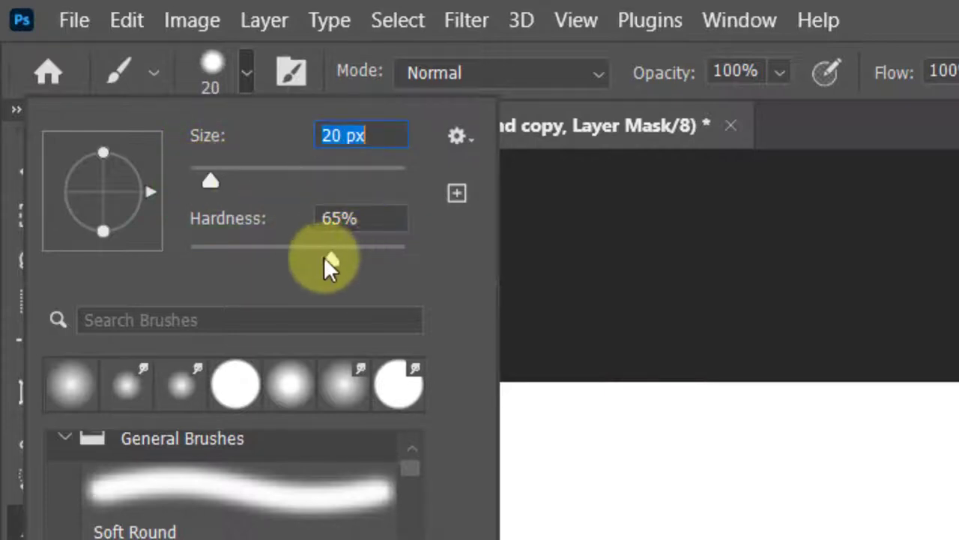
pyautogui.moveTo(332, 259); pyautogui.dragTo(344, 260)
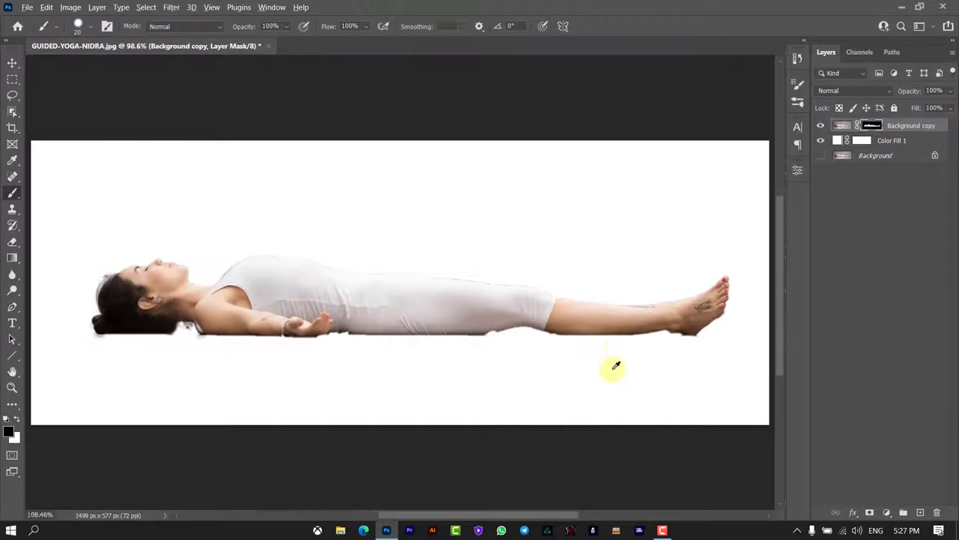
# Zoom and pan around the woman's hand, arm, shoulder and leg to inspect the mask edges
pyautogui.keyDown('alt'); pyautogui.scroll(1, 578, 369); pyautogui.keyUp('alt')
pyautogui.keyDown('alt'); pyautogui.scroll(2, 556, 450); pyautogui.keyUp('alt')
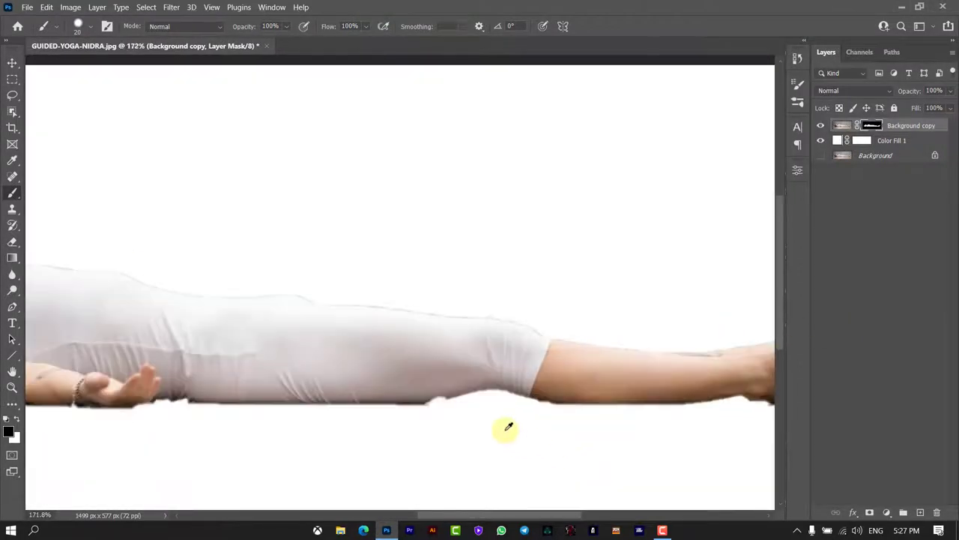
pyautogui.keyDown('alt'); pyautogui.scroll(2, 505, 428); pyautogui.keyUp('alt')
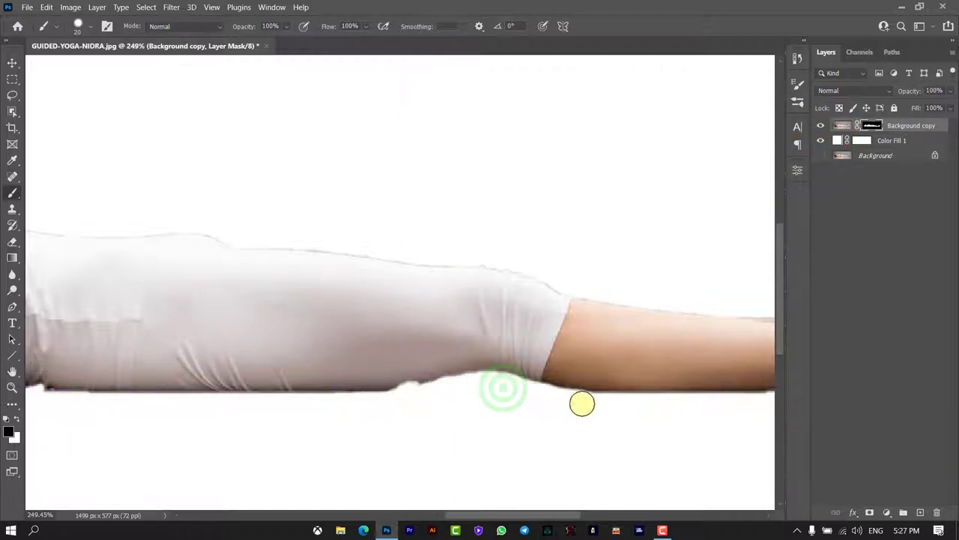
pyautogui.moveTo(264, 423); pyautogui.dragTo(454, 411)
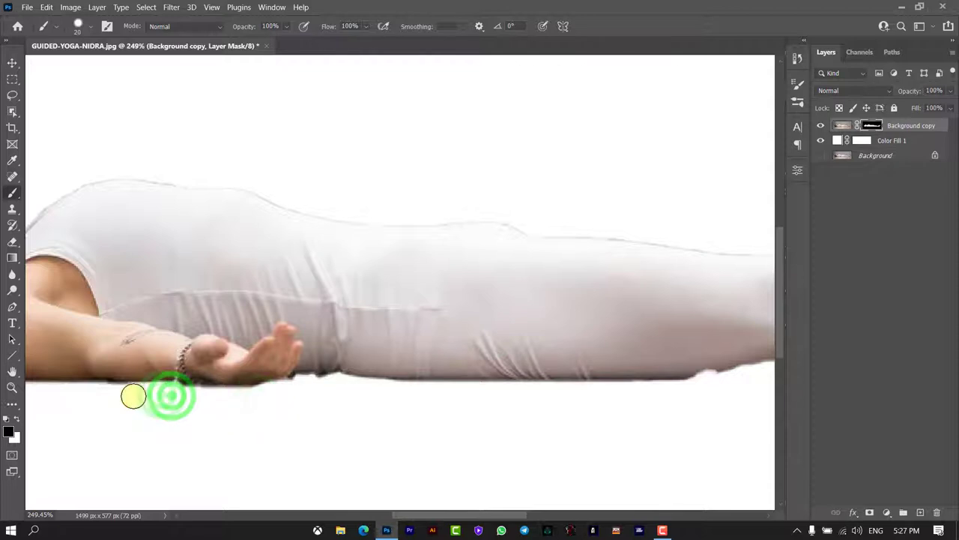
pyautogui.moveTo(124, 407); pyautogui.dragTo(171, 386)
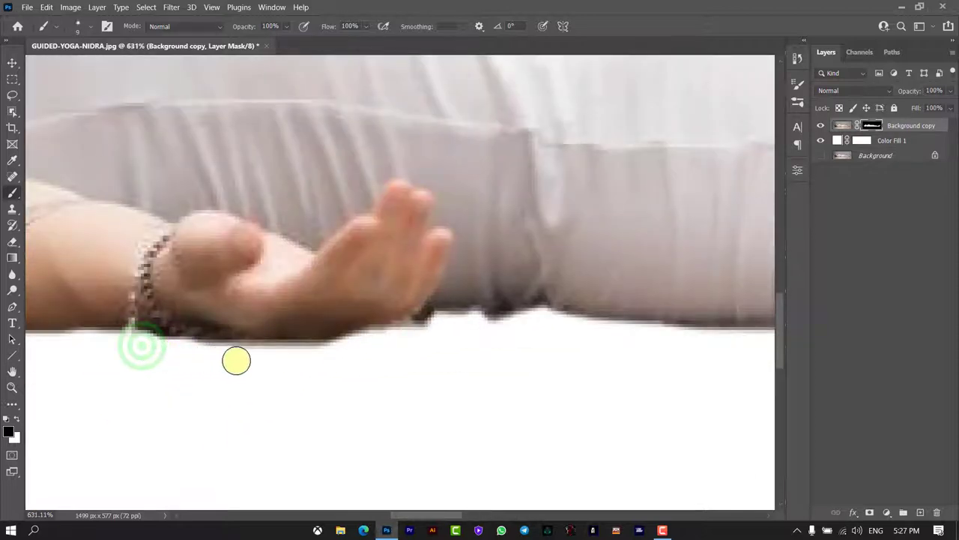
pyautogui.moveTo(373, 377); pyautogui.dragTo(697, 359)
pyautogui.moveTo(218, 352); pyautogui.dragTo(510, 344)
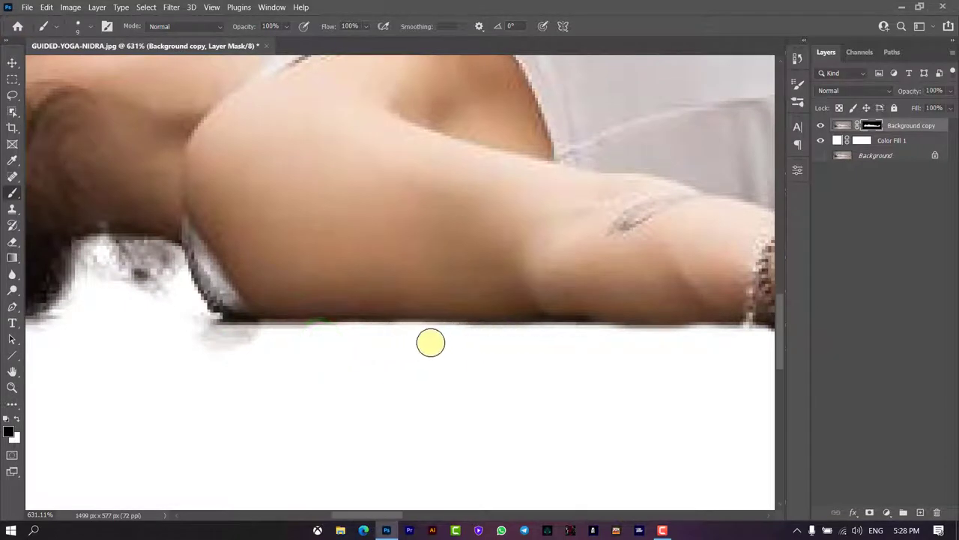
pyautogui.keyDown('alt'); pyautogui.click(171, 369); pyautogui.keyUp('alt')
pyautogui.moveTo(413, 347); pyautogui.dragTo(565, 348)
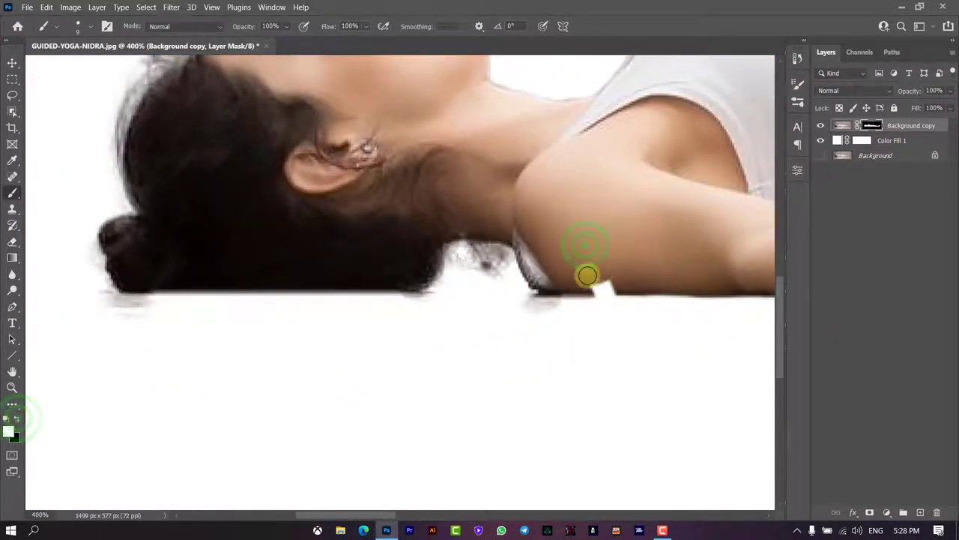
pyautogui.scroll(-5, 619, 277)
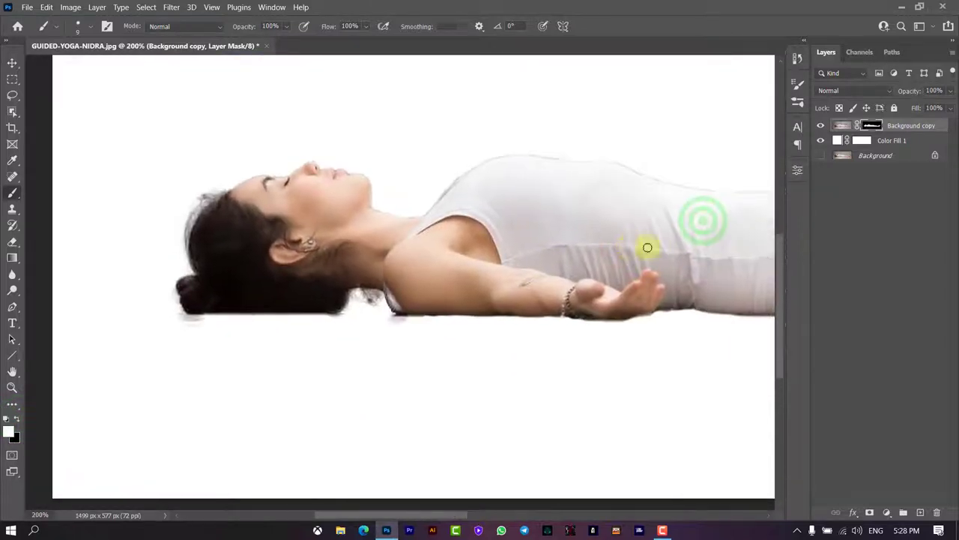
pyautogui.moveTo(702, 218); pyautogui.dragTo(563, 253)
pyautogui.scroll(3, 415, 298)
# Paint black on the mask to hide leftover background at the toes, foot edge and heel
pyautogui.press('x')
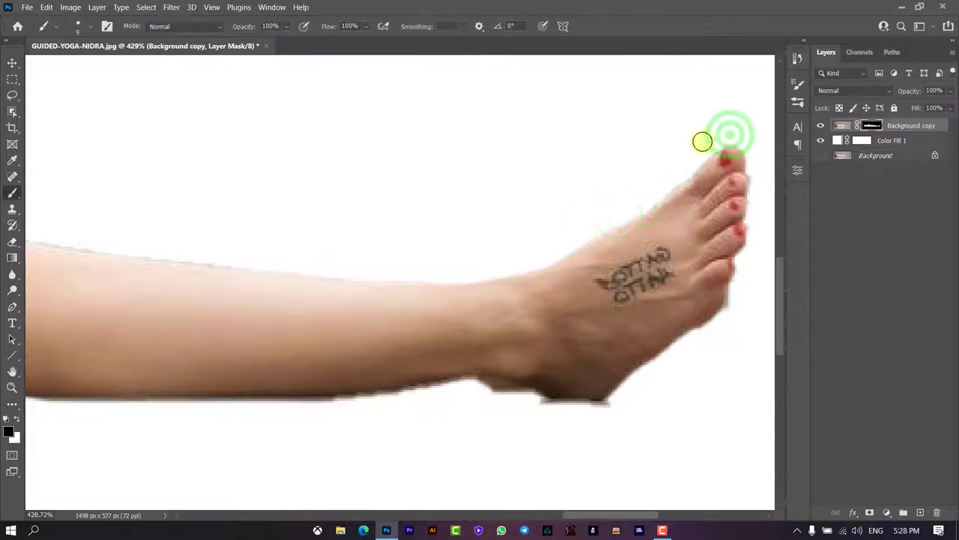
pyautogui.click(734, 288)
pyautogui.keyDown('shift'); pyautogui.click(625, 394); pyautogui.keyUp('shift')
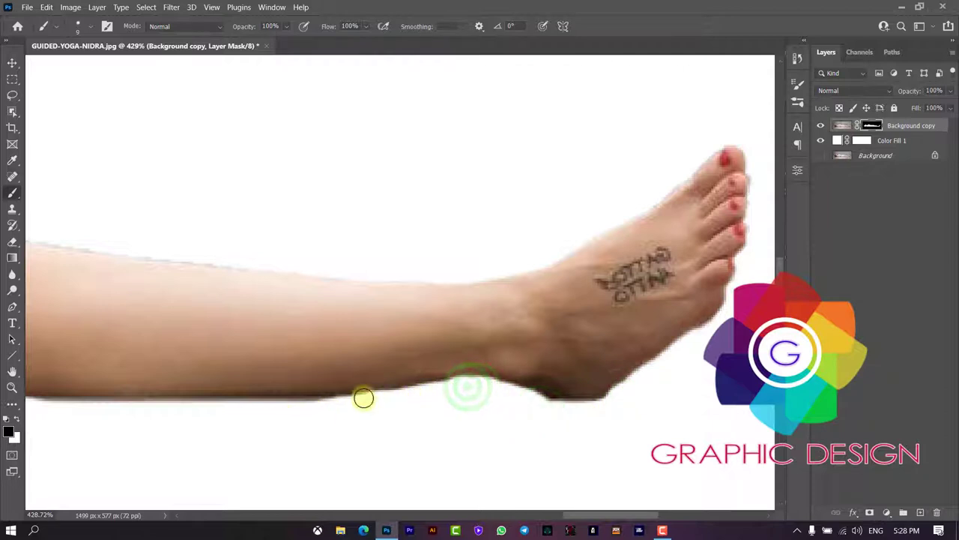
pyautogui.keyDown('shift'); pyautogui.click(512, 395); pyautogui.keyUp('shift')
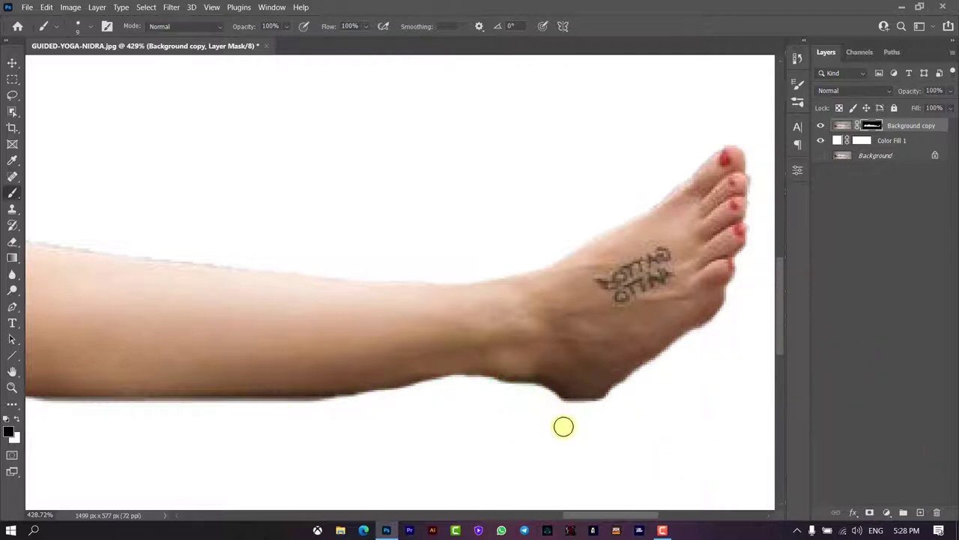
pyautogui.scroll(-2, 551, 416)
pyautogui.scroll(-2, 535, 396)
pyautogui.scroll(-1, 514, 407)
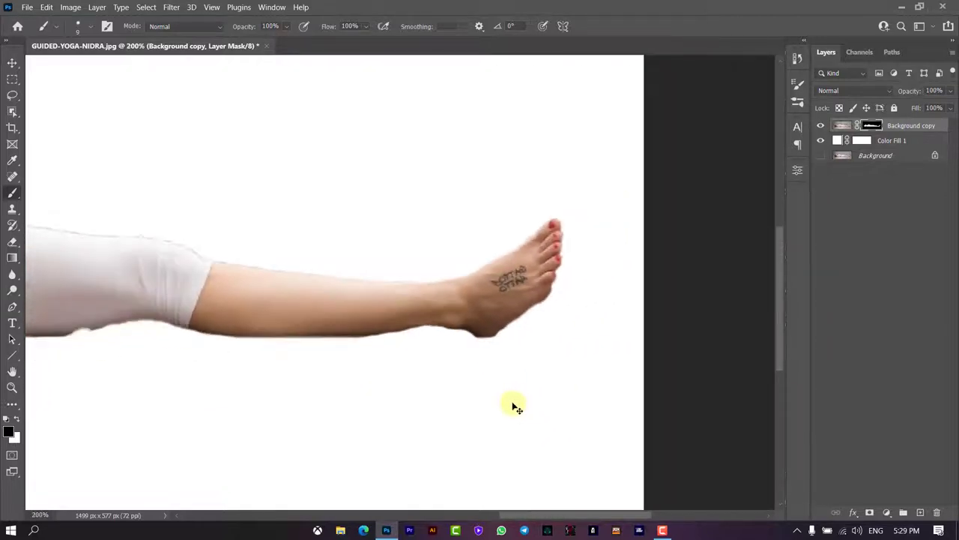
pyautogui.hotkey('ctrl', '0')
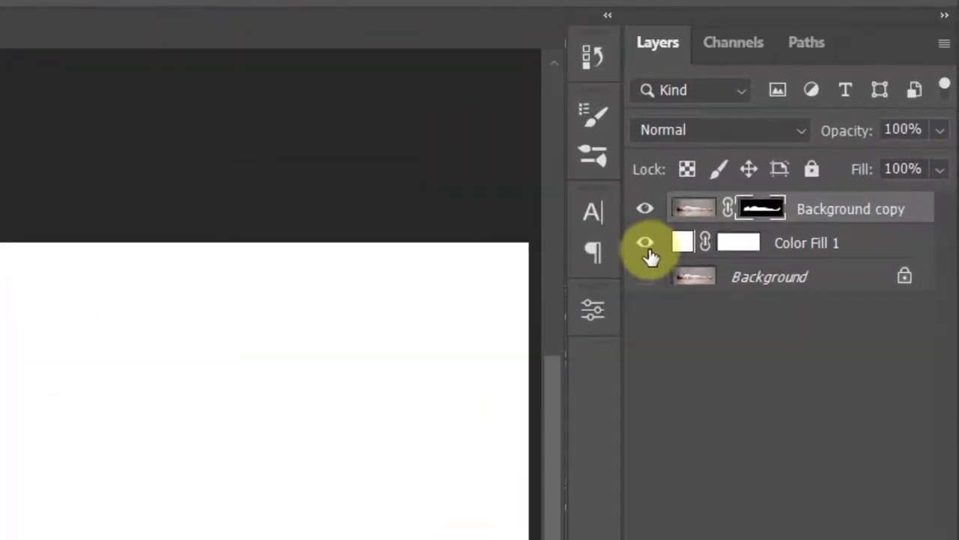
# Delete the Color Fill 1 layer and make the original Background layer visible again
pyautogui.click(821, 140)
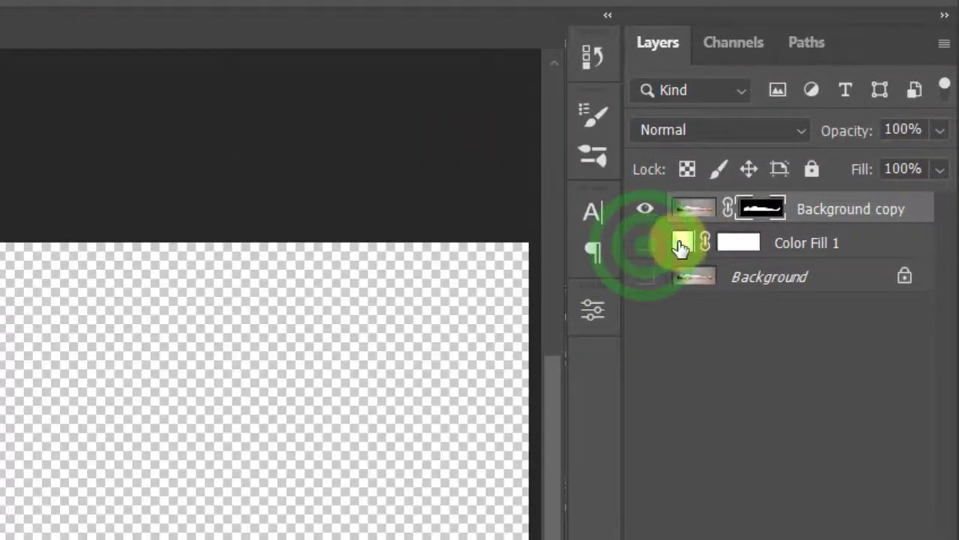
pyautogui.click(862, 252)
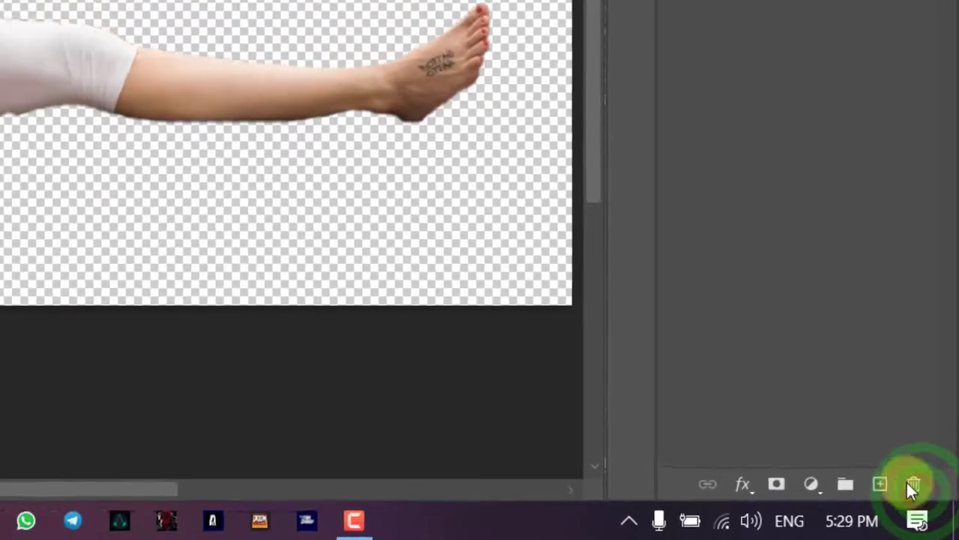
pyautogui.click(909, 480)
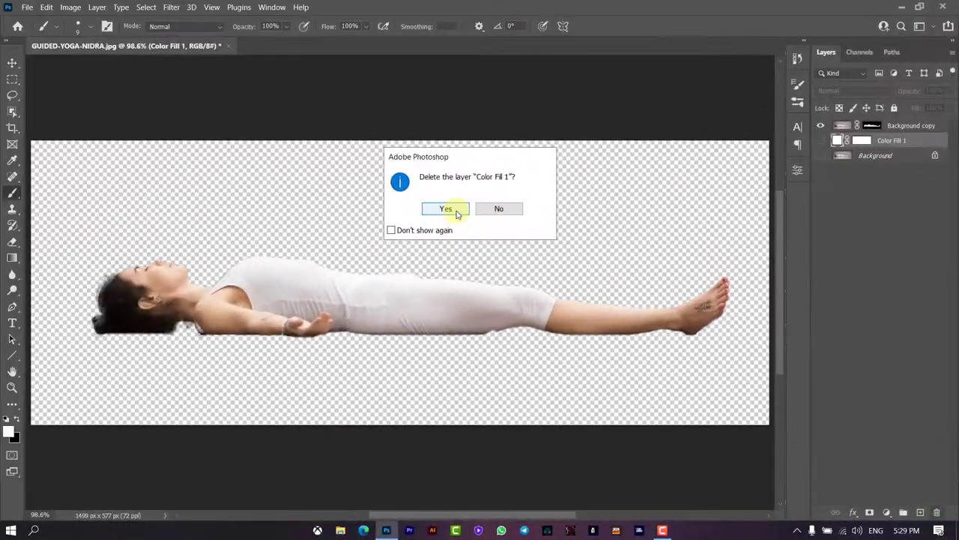
pyautogui.click(452, 210)
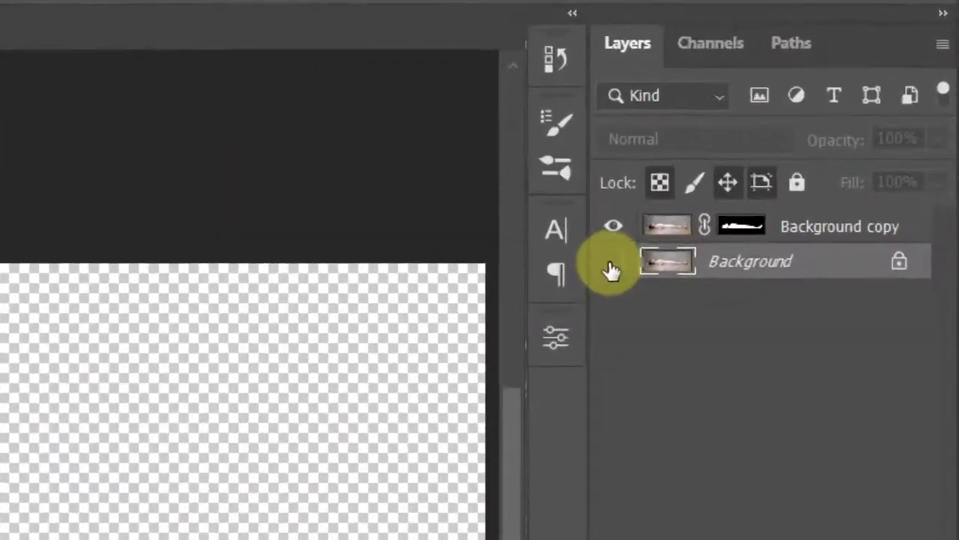
pyautogui.click(821, 140)
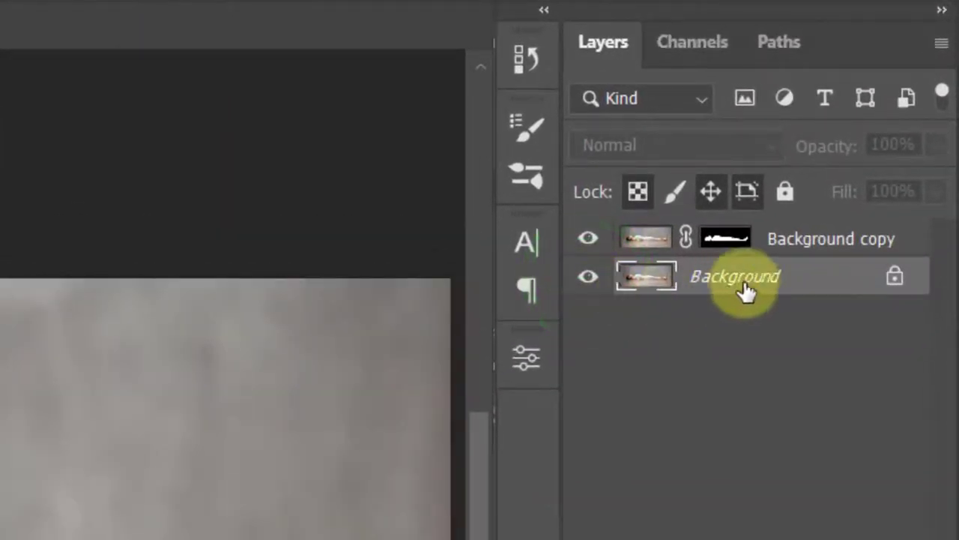
pyautogui.click(835, 239)
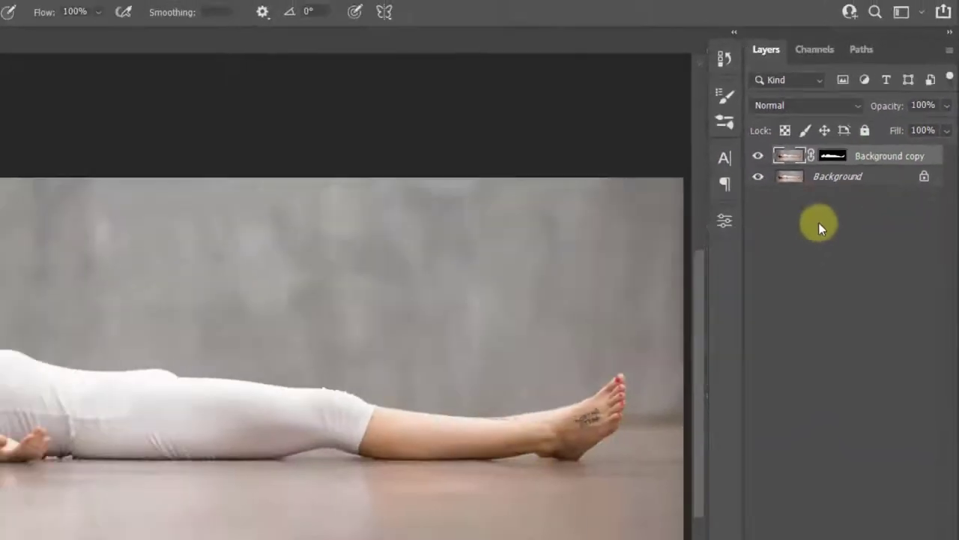
# Free Transform the Background copy about 136 px upward above the original woman
pyautogui.hotkey('ctrl', 't')
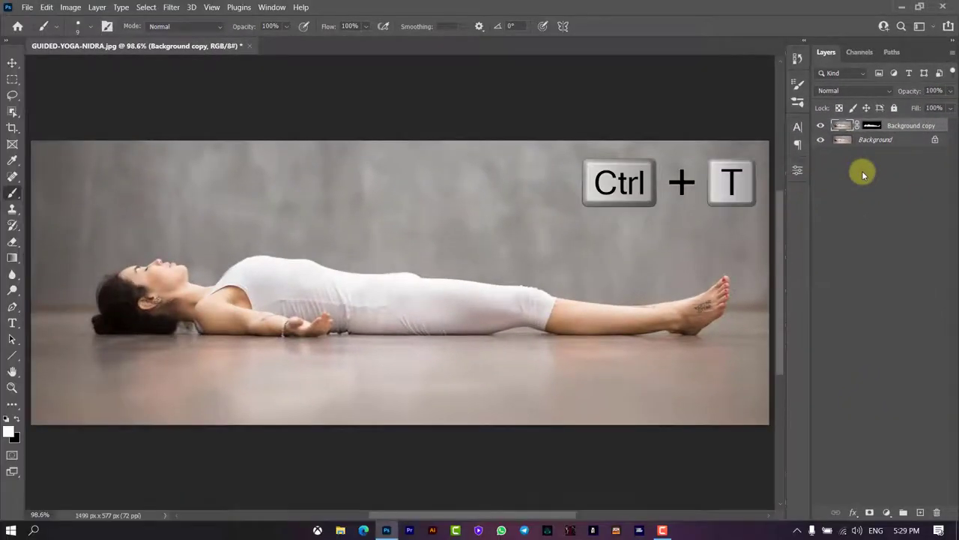
pyautogui.click(402, 302)
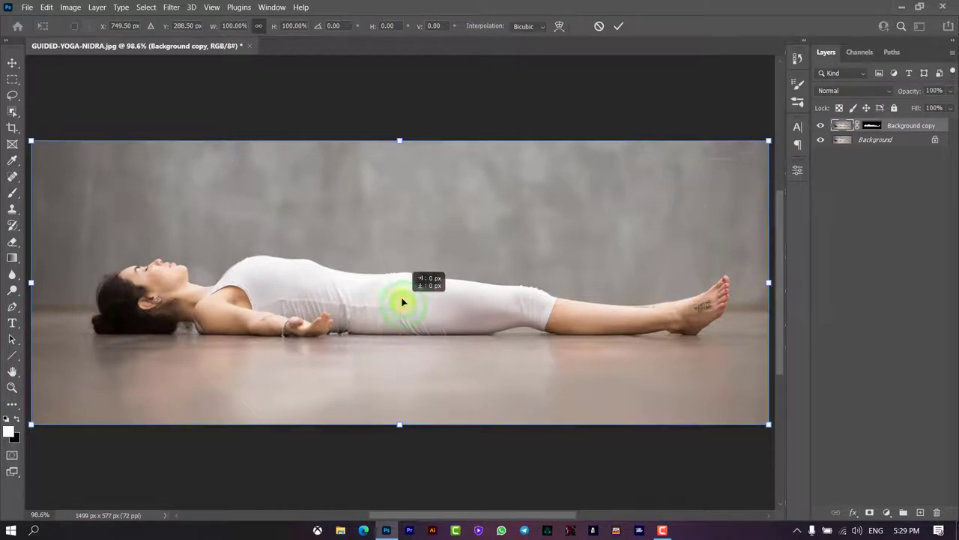
pyautogui.moveTo(402, 302); pyautogui.dragTo(406, 217)
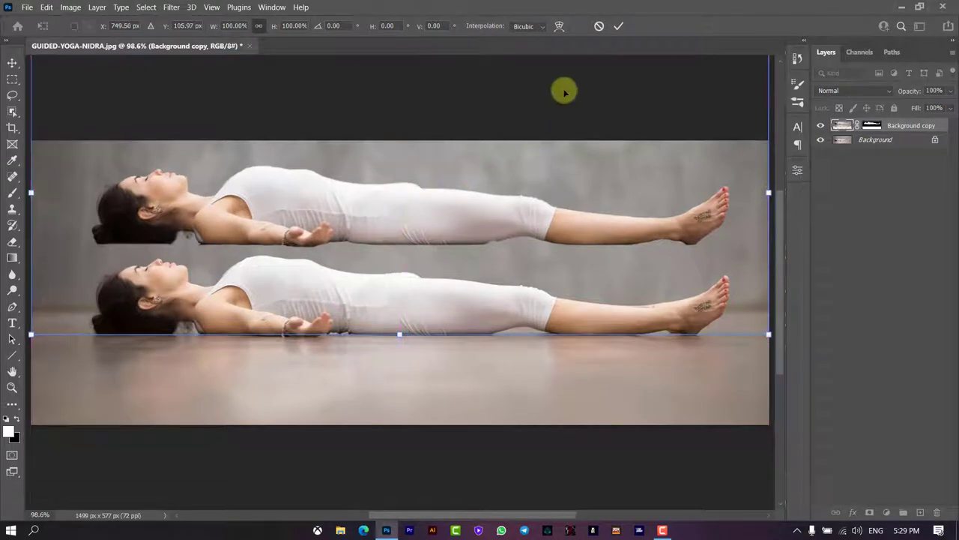
pyautogui.click(618, 32)
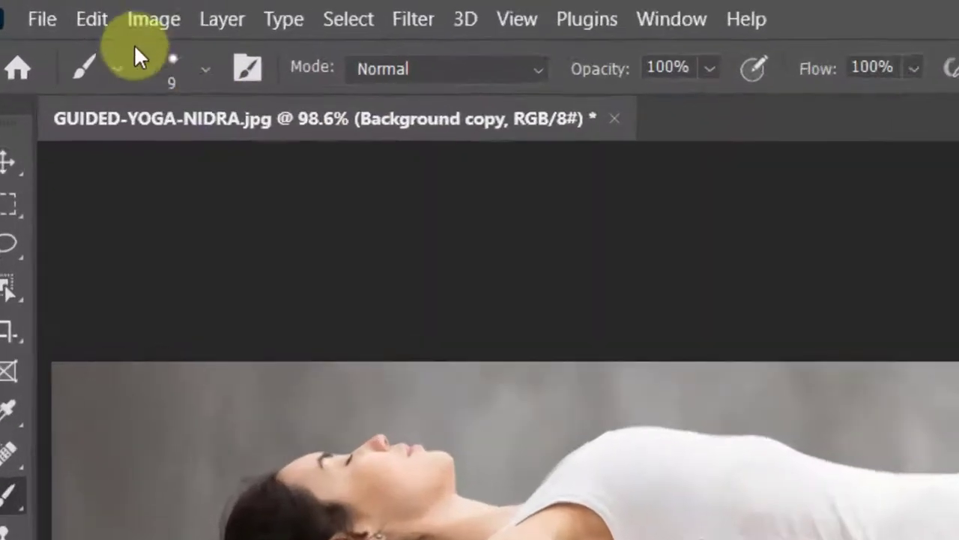
# Apply Edit > Puppet Warp to the floating copy and pin its body and head
pyautogui.click(48, 9)
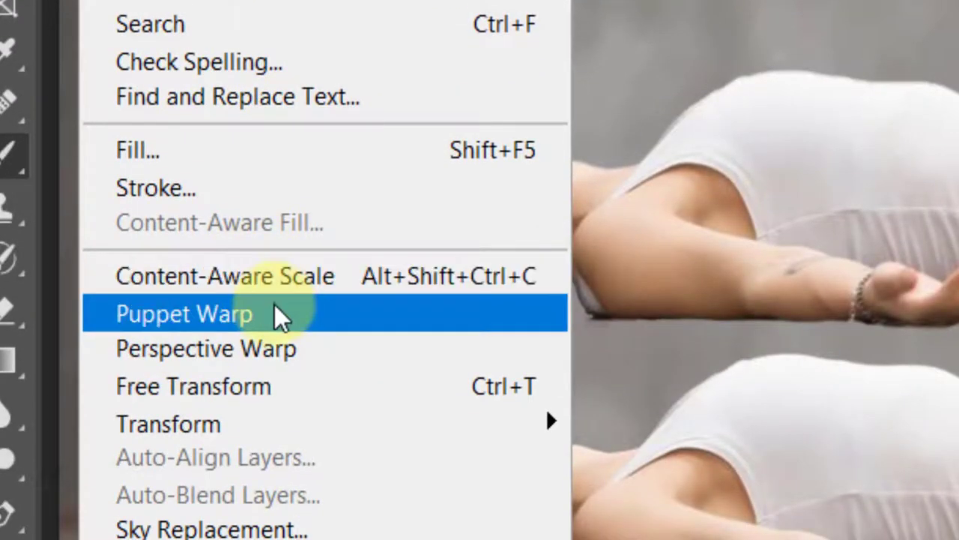
pyautogui.click(274, 312)
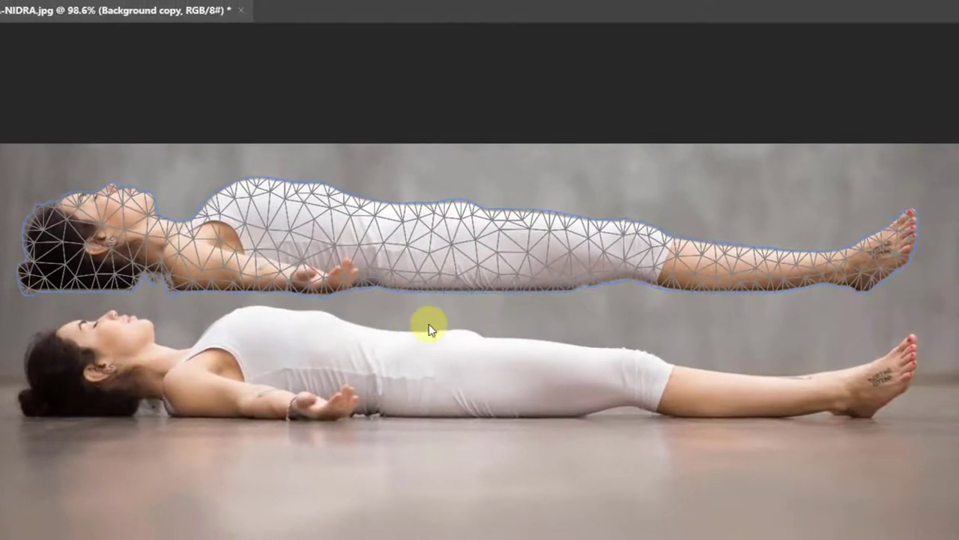
pyautogui.click(443, 240)
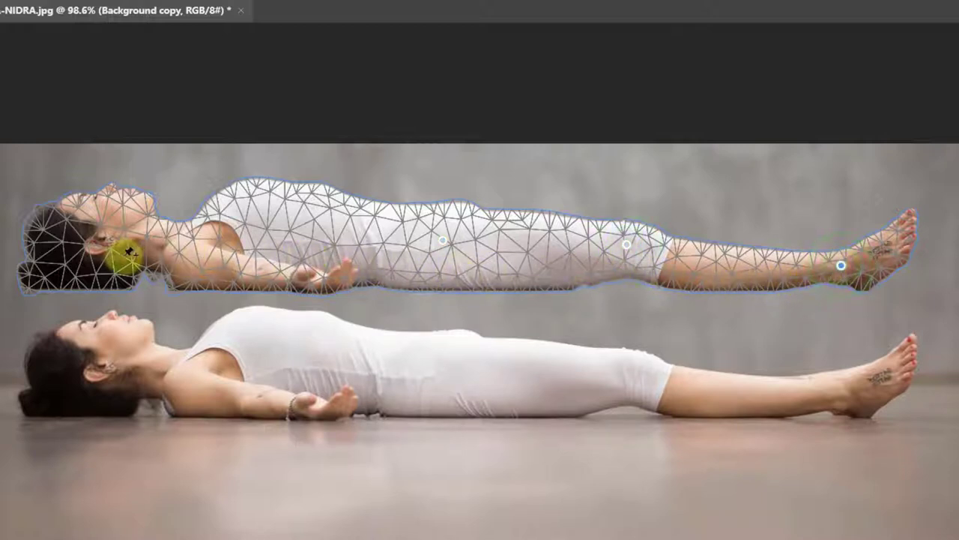
pyautogui.click(93, 235)
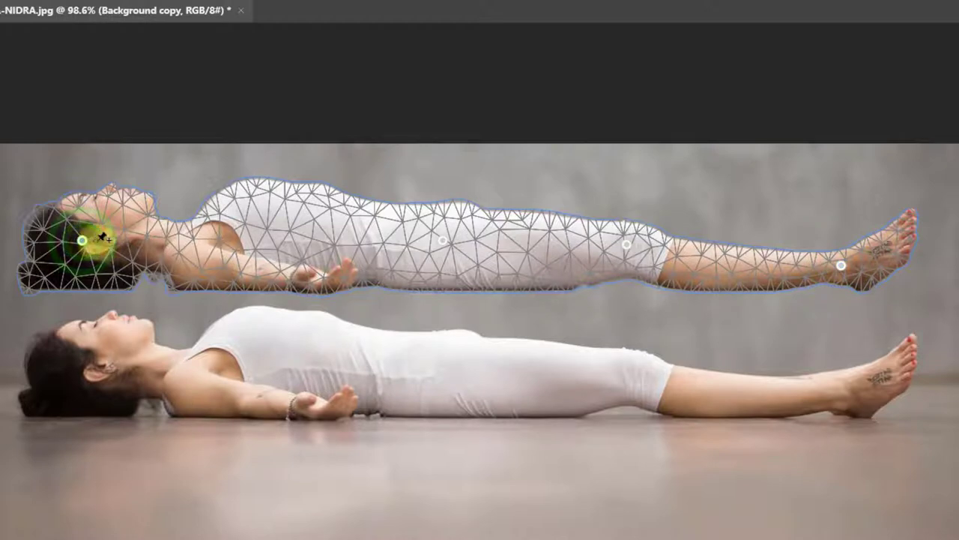
# Drag the floating figure's ankle and knee pins down so its foot meets the real foot
pyautogui.click(842, 266)
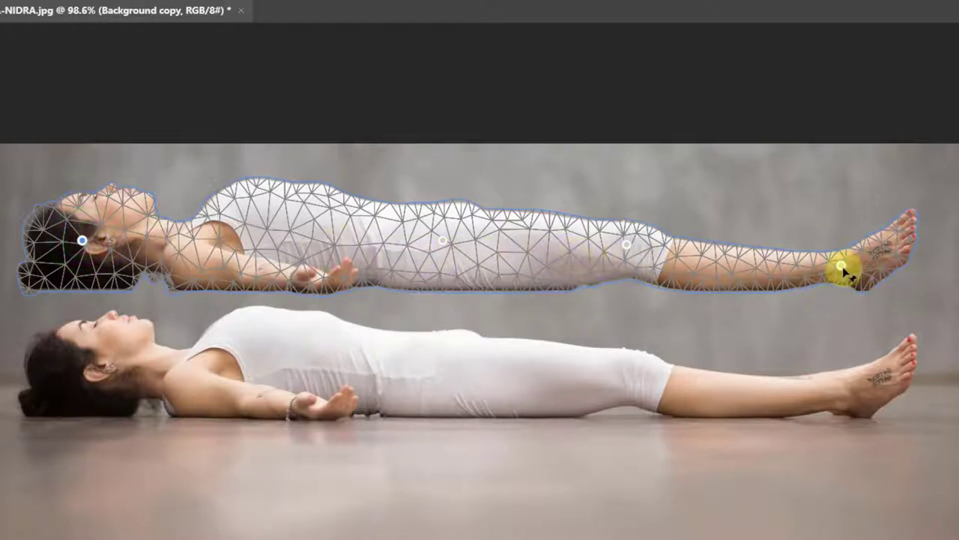
pyautogui.moveTo(842, 266); pyautogui.dragTo(829, 317)
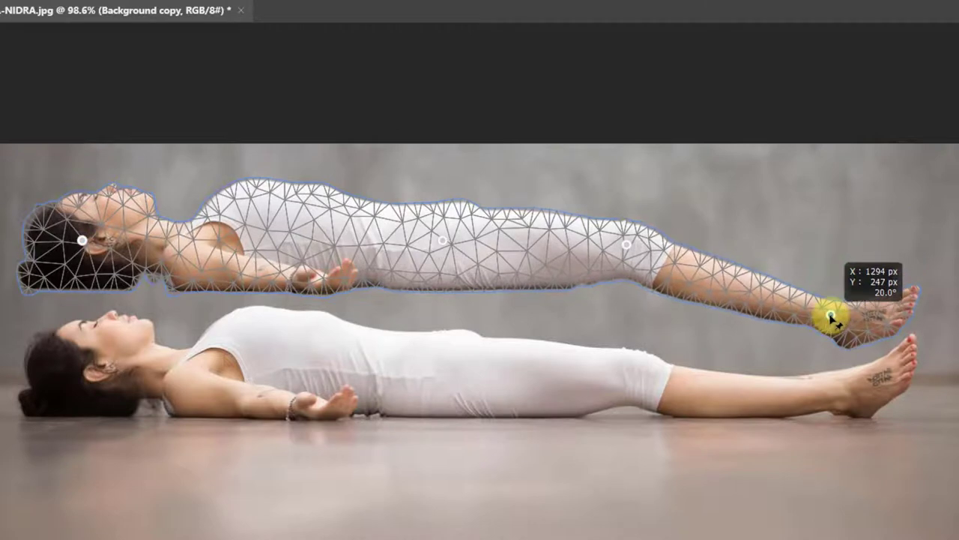
pyautogui.moveTo(627, 247); pyautogui.dragTo(627, 280)
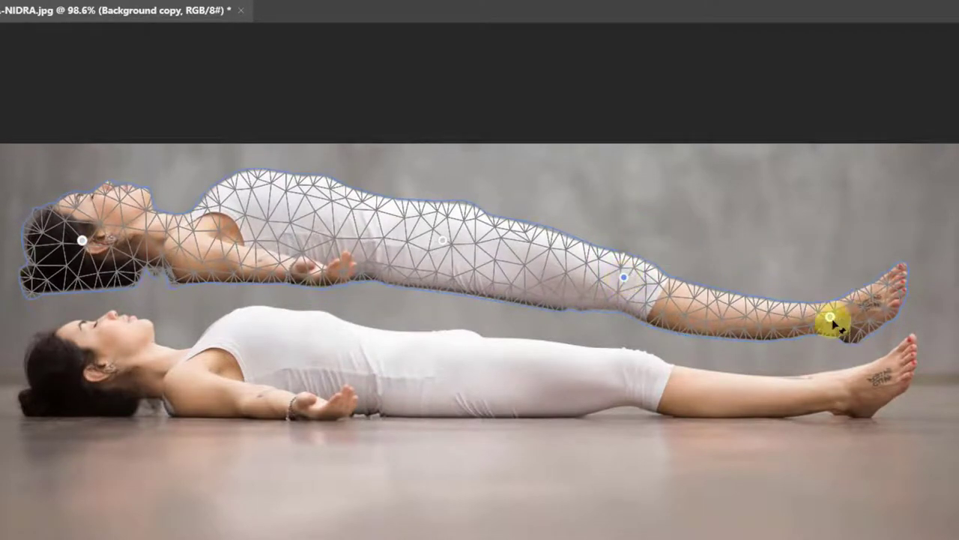
pyautogui.moveTo(830, 319); pyautogui.dragTo(824, 352)
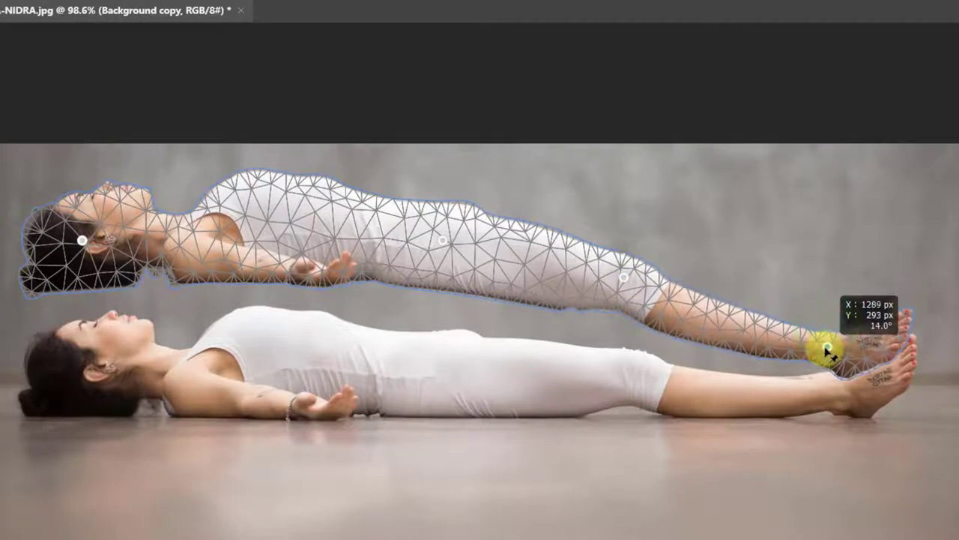
pyautogui.moveTo(625, 283); pyautogui.dragTo(624, 285)
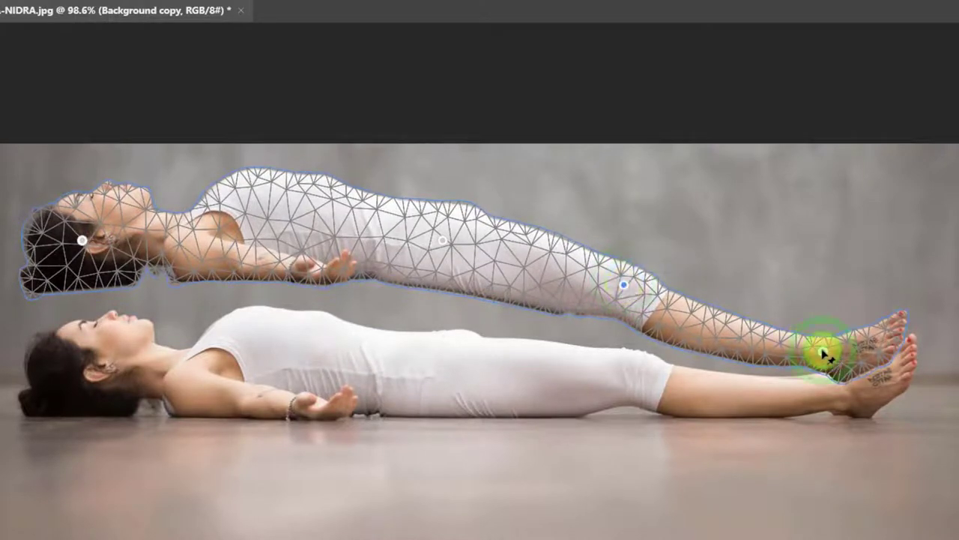
pyautogui.moveTo(824, 353); pyautogui.dragTo(814, 365)
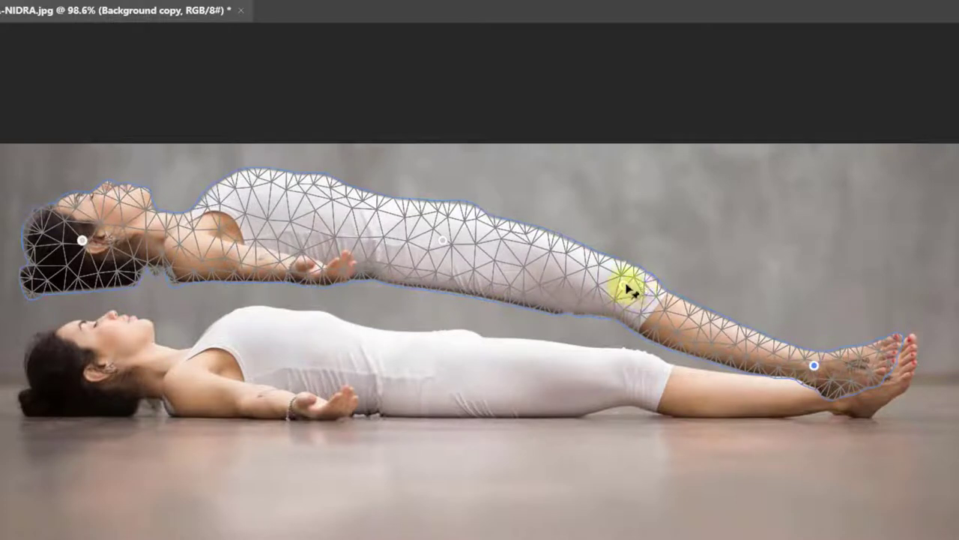
pyautogui.moveTo(628, 289); pyautogui.dragTo(629, 277)
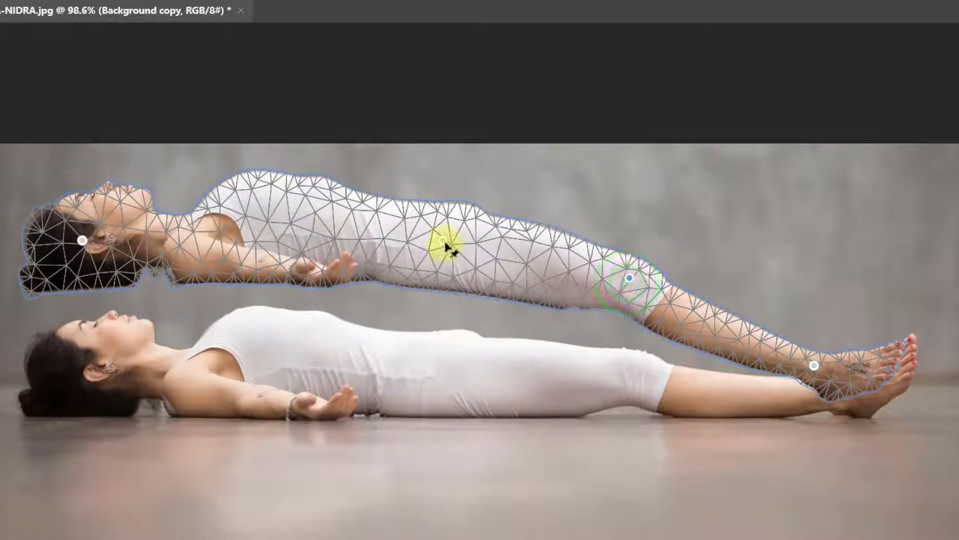
# Lift the hip pin into an arch, lower the head, and commit the warp
pyautogui.moveTo(445, 242); pyautogui.dragTo(444, 224)
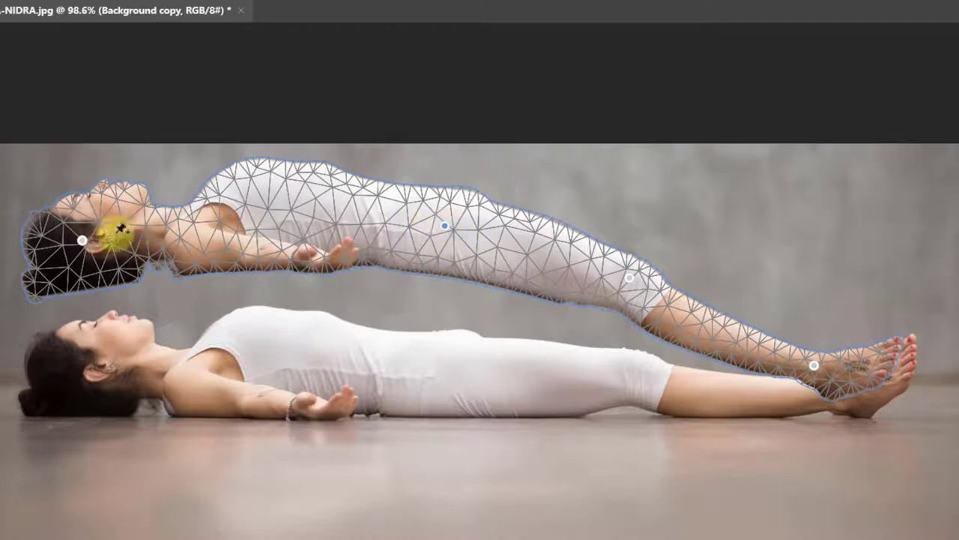
pyautogui.moveTo(82, 240); pyautogui.dragTo(82, 276)
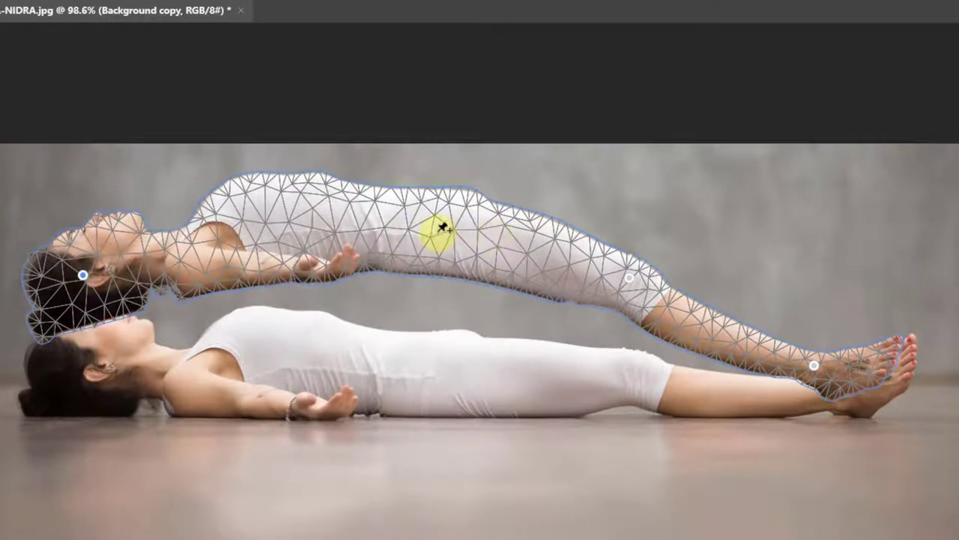
pyautogui.moveTo(447, 229); pyautogui.dragTo(448, 201)
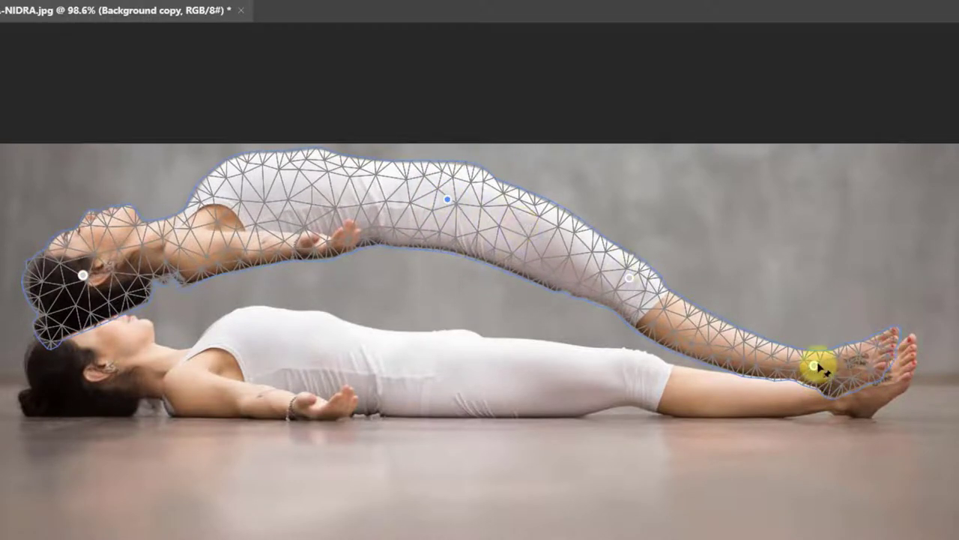
pyautogui.moveTo(814, 365); pyautogui.dragTo(819, 363)
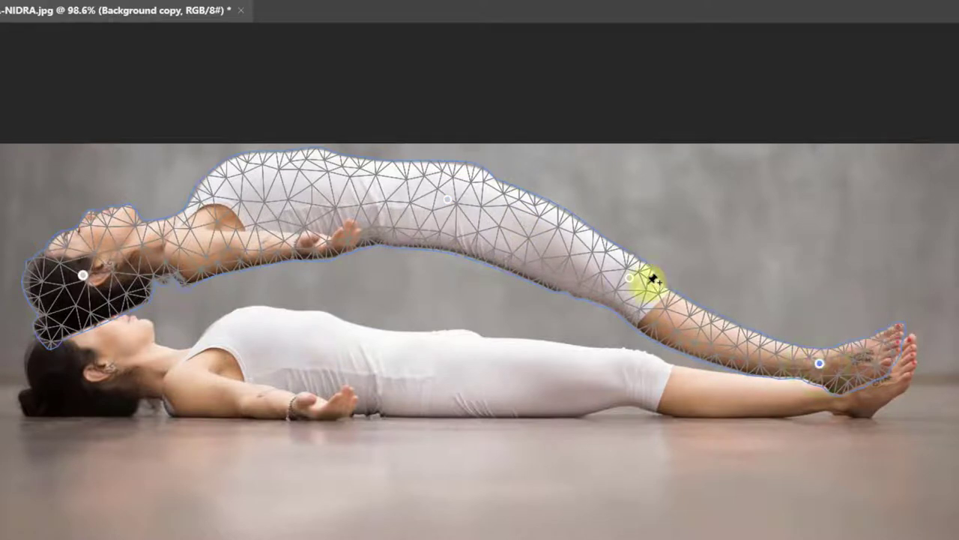
pyautogui.moveTo(629, 281); pyautogui.dragTo(638, 268)
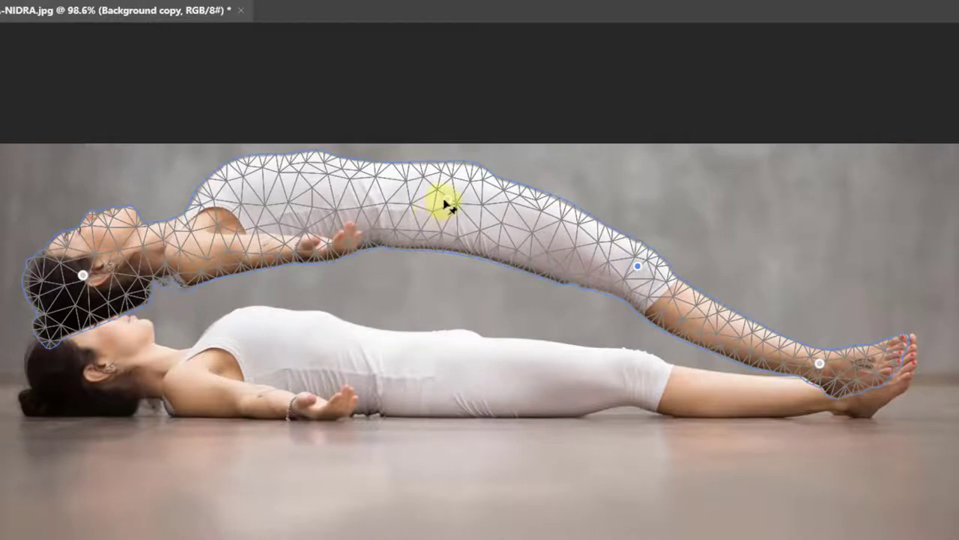
pyautogui.moveTo(451, 204); pyautogui.dragTo(452, 196)
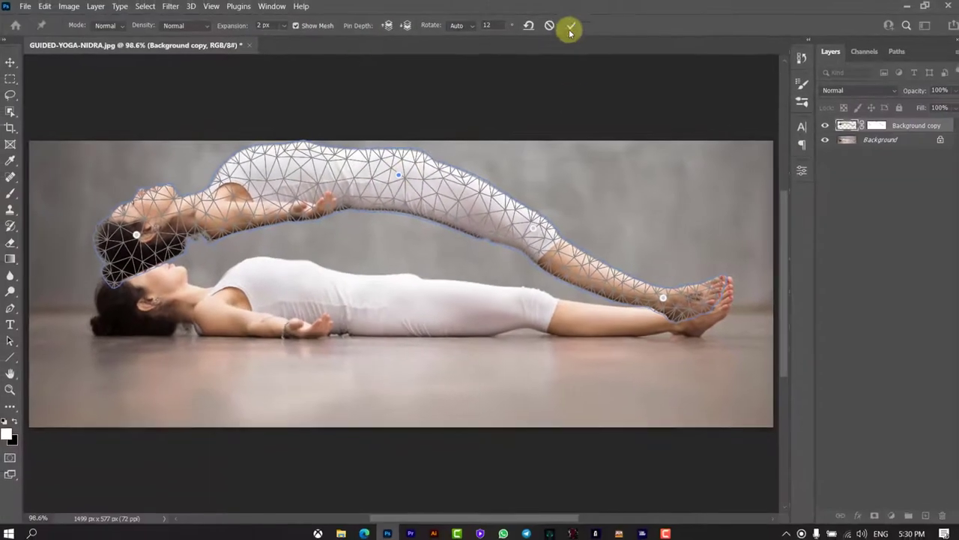
pyautogui.click(571, 28)
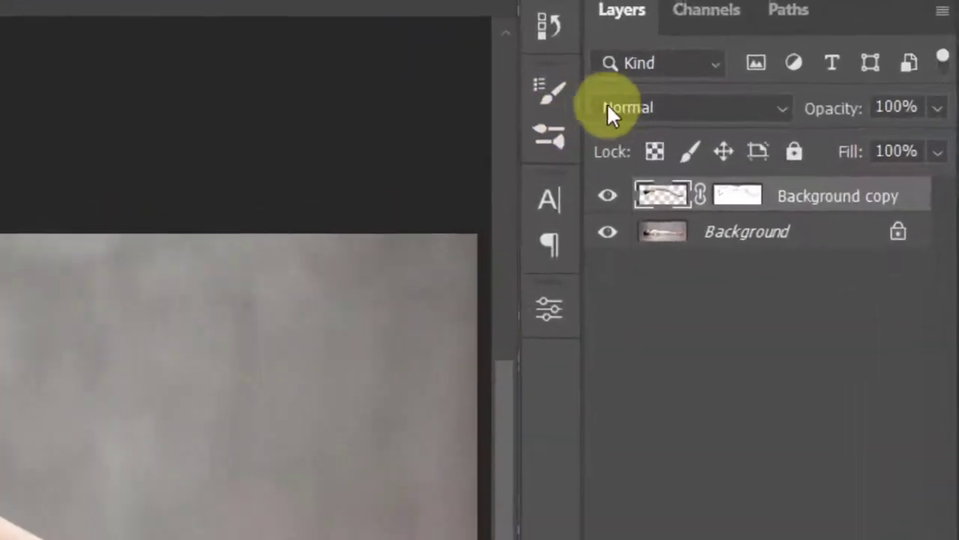
# Set Background copy to Screen blend mode, duplicate it, and reselect Background copy
pyautogui.click(827, 90)
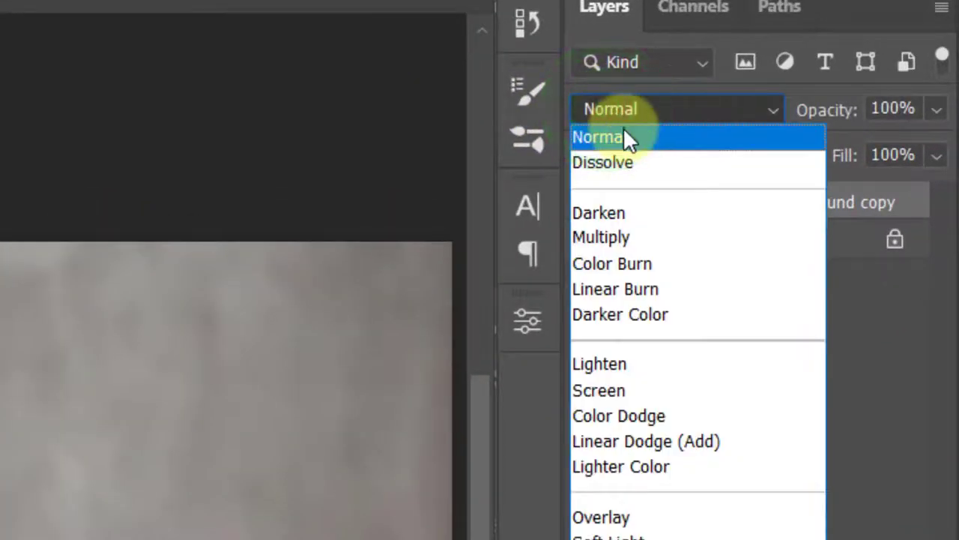
pyautogui.click(648, 387)
pyautogui.hotkey('ctrl', 'j')
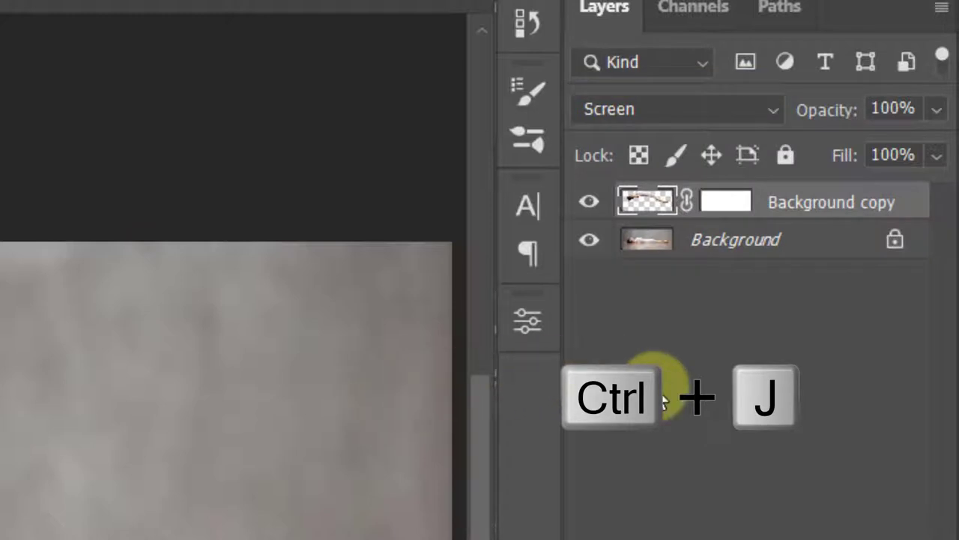
pyautogui.hotkey('ctrl', 'j')
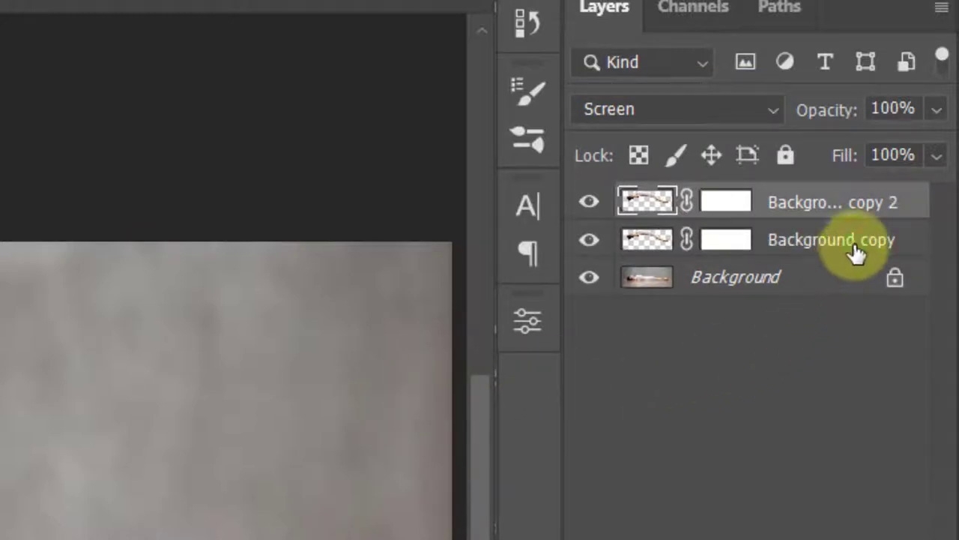
pyautogui.click(857, 254)
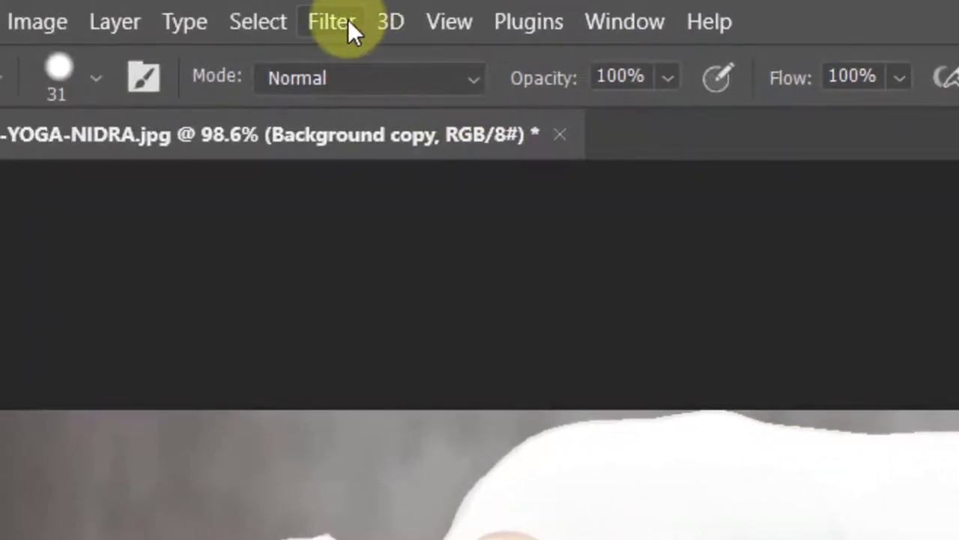
# Blur the Background copy with a 23.5-pixel Gaussian Blur to turn it into a glowing haze
pyautogui.click(348, 20)
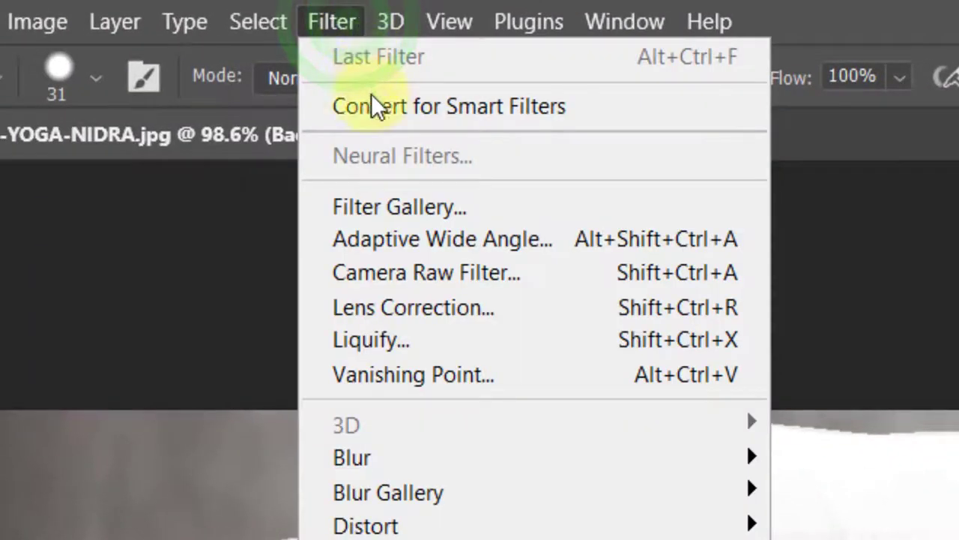
pyautogui.moveTo(450, 129)
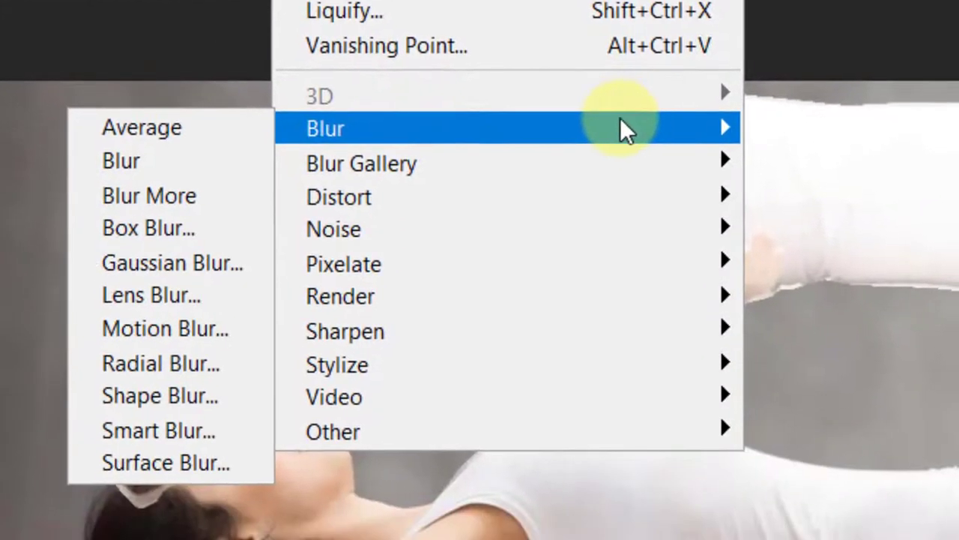
pyautogui.click(198, 263)
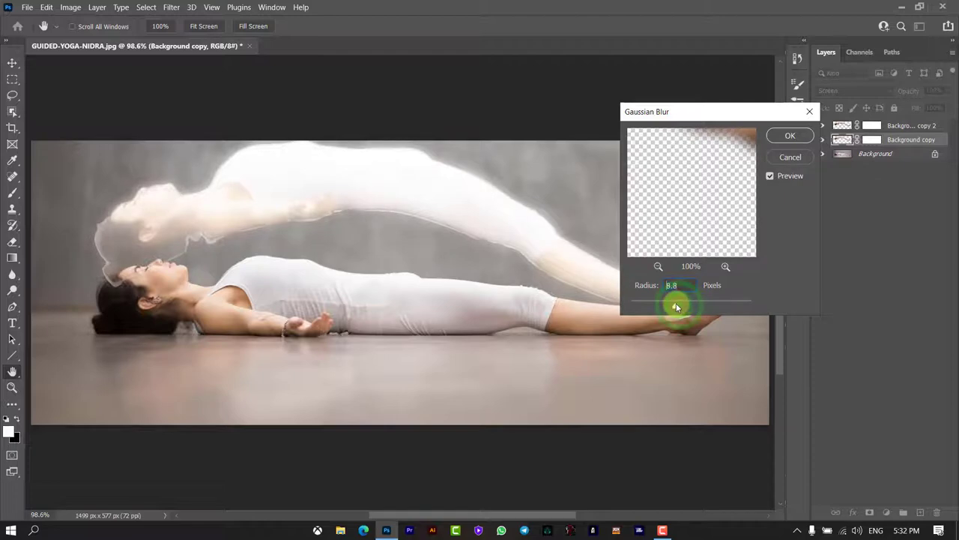
pyautogui.moveTo(677, 308); pyautogui.dragTo(688, 310)
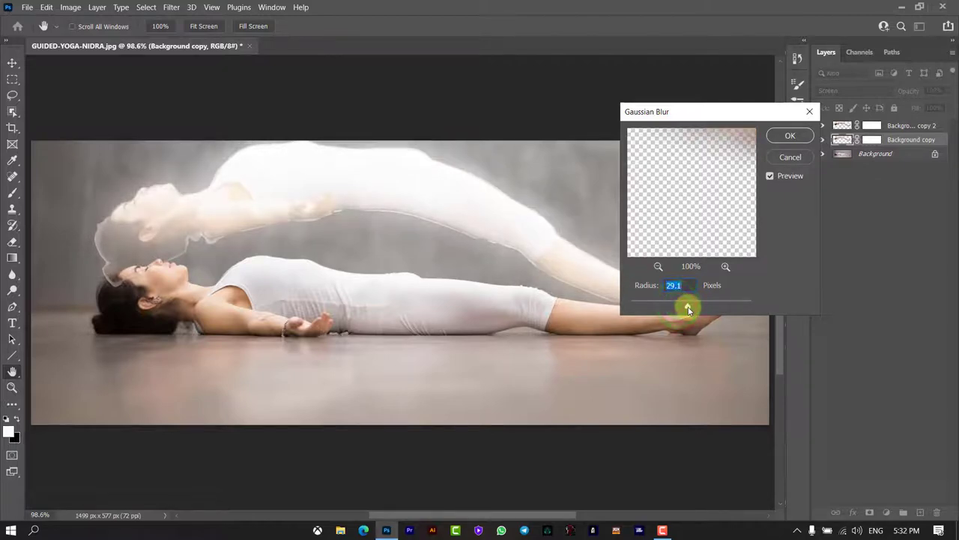
pyautogui.click(789, 134)
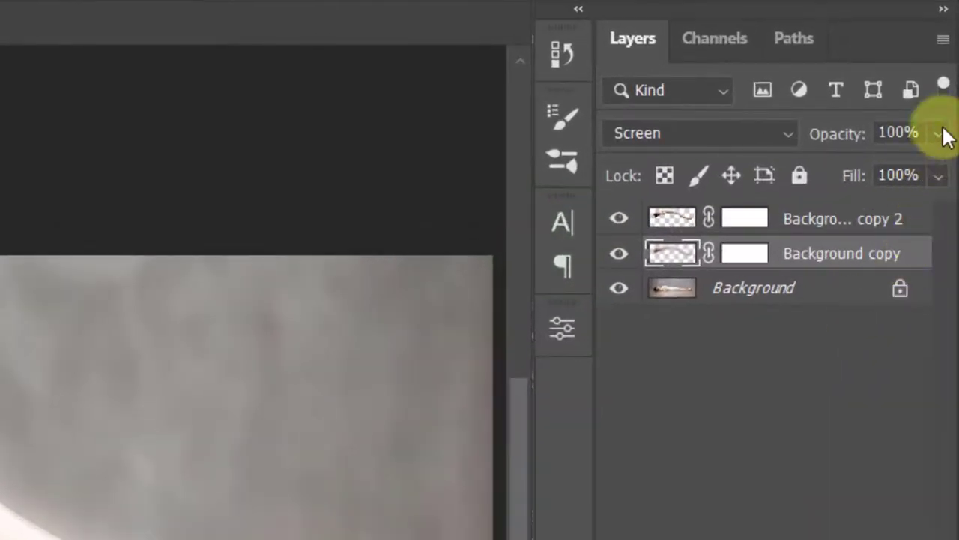
# Set Background copy to 71% opacity and Background copy 2 to 50%, then target its layer mask
pyautogui.moveTo(938, 134); pyautogui.dragTo(899, 174)
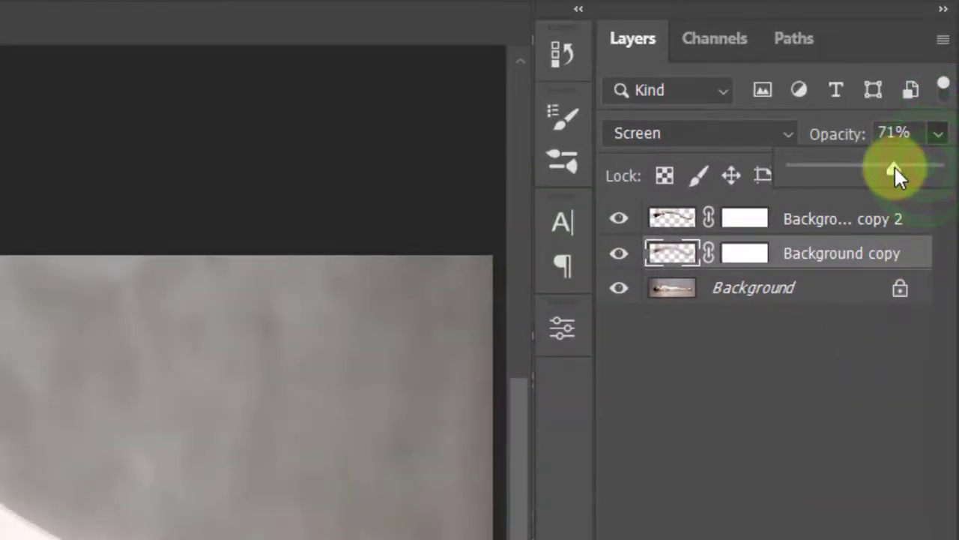
pyautogui.click(892, 223)
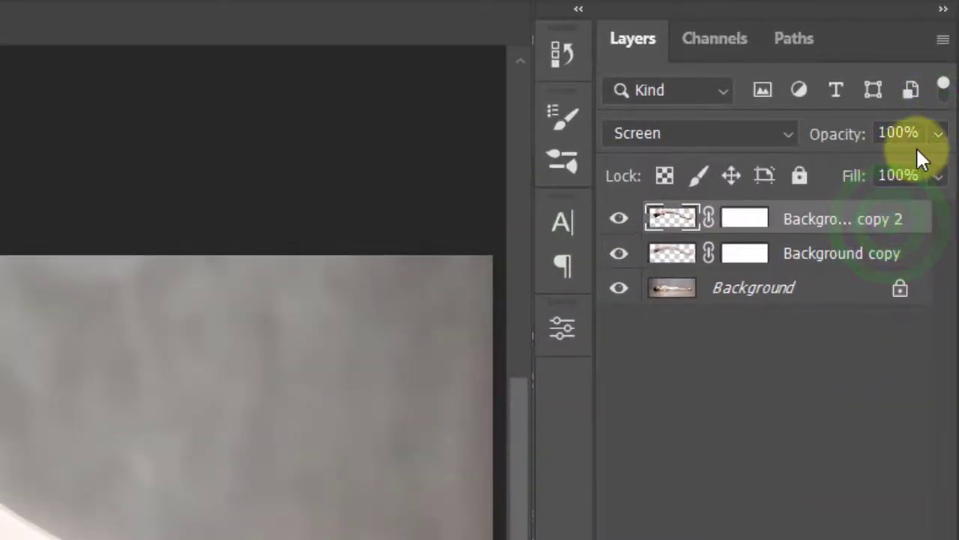
pyautogui.moveTo(937, 135); pyautogui.dragTo(855, 166)
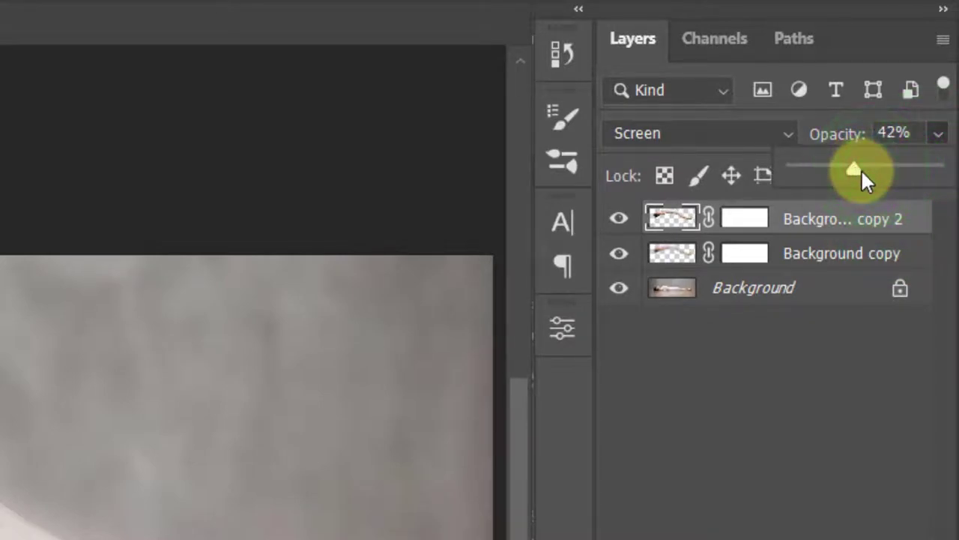
pyautogui.moveTo(861, 169); pyautogui.dragTo(865, 168)
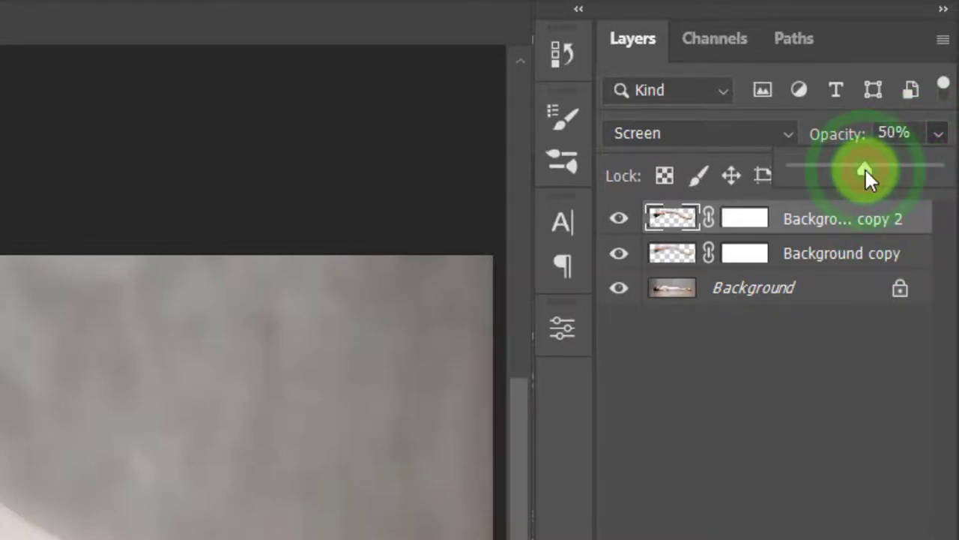
pyautogui.click(746, 221)
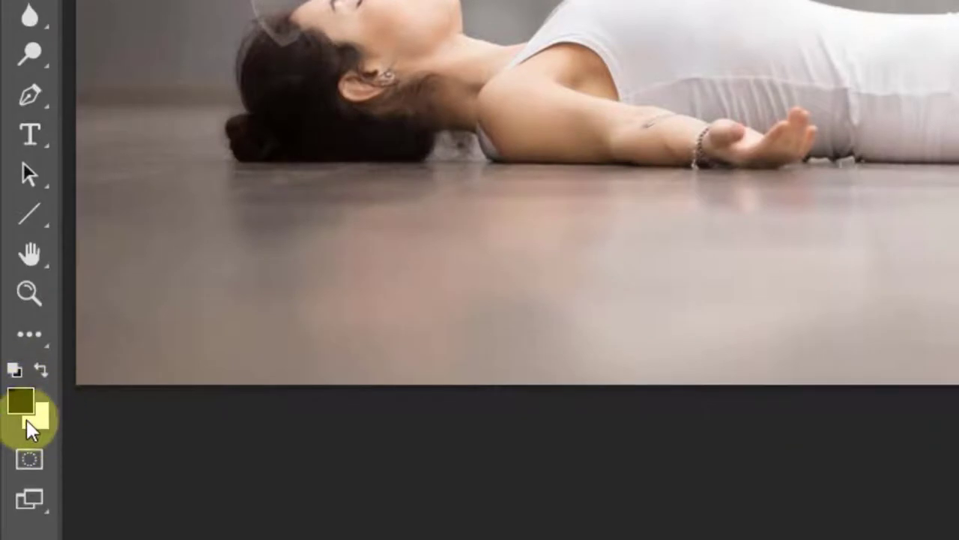
# With a soft black 228 px brush at 24% opacity, paint the ghost out over the woman's head
pyautogui.press('d')
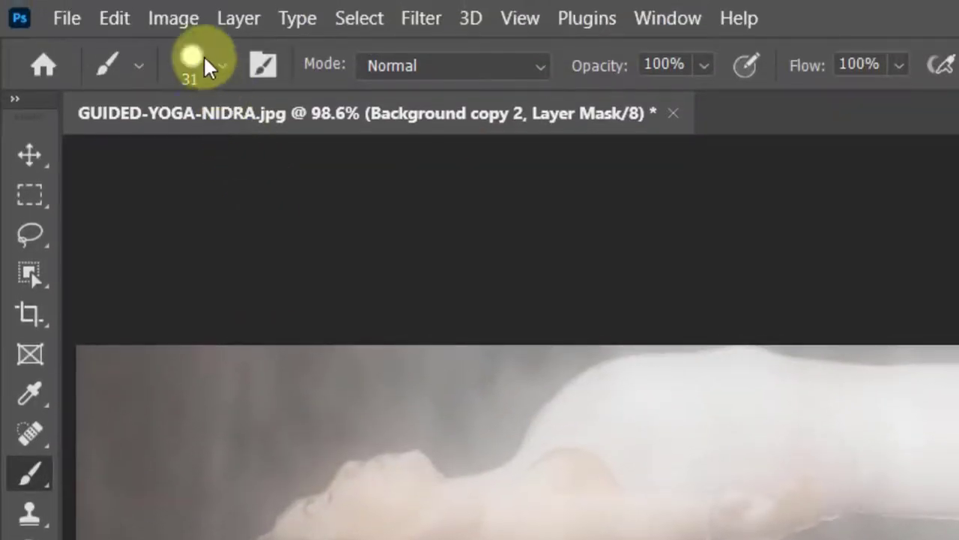
pyautogui.click(223, 64)
pyautogui.moveTo(204, 163); pyautogui.dragTo(240, 163)
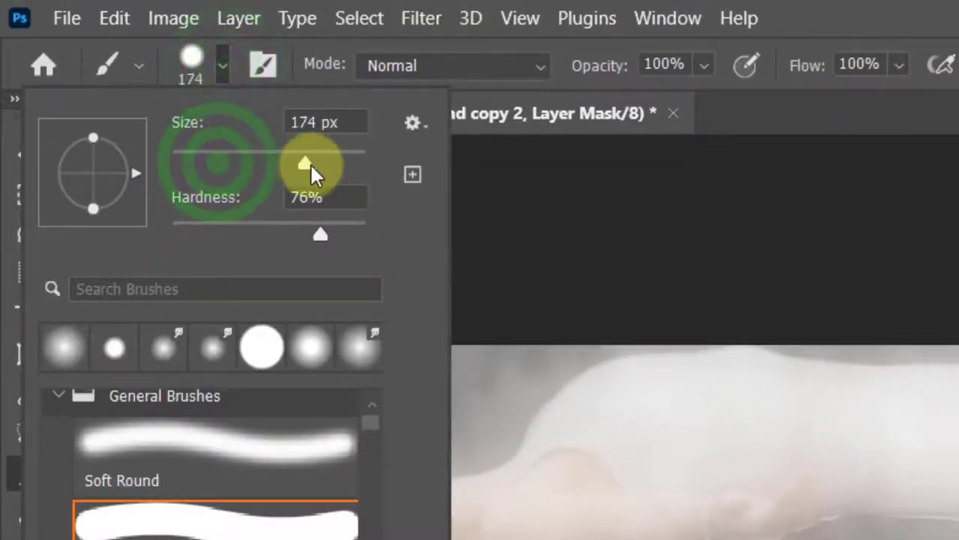
pyautogui.moveTo(311, 163); pyautogui.dragTo(305, 162)
pyautogui.moveTo(313, 232); pyautogui.dragTo(139, 230)
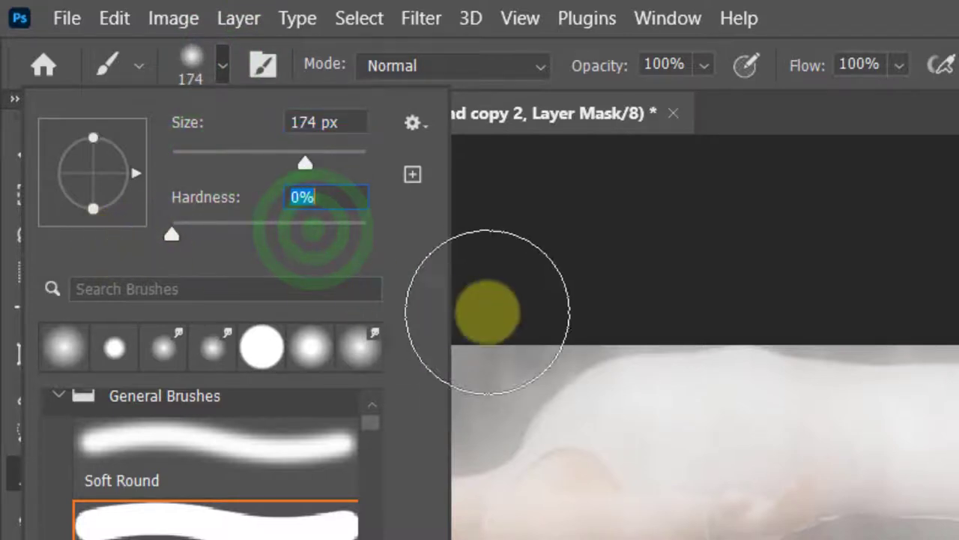
pyautogui.moveTo(305, 164); pyautogui.dragTo(338, 163)
pyautogui.click(704, 65)
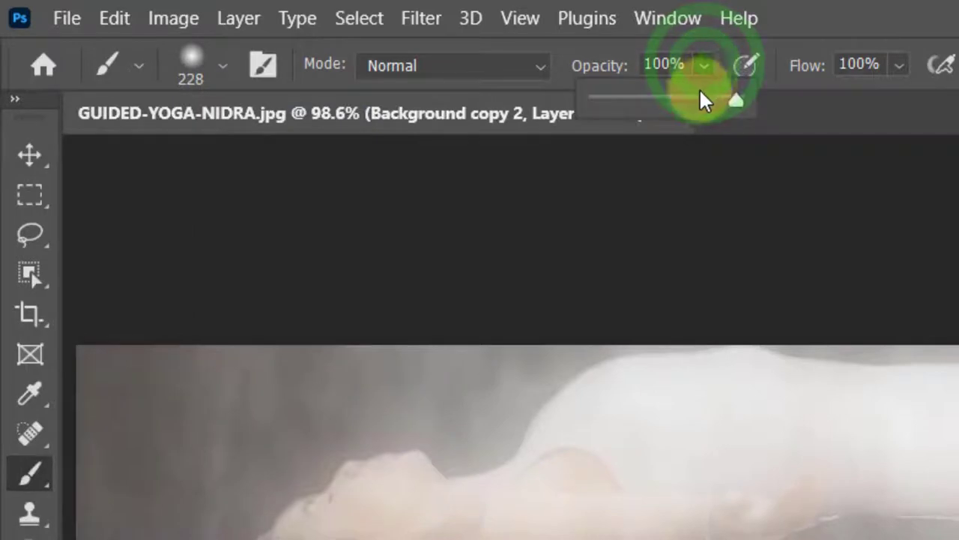
pyautogui.moveTo(702, 99); pyautogui.dragTo(629, 100)
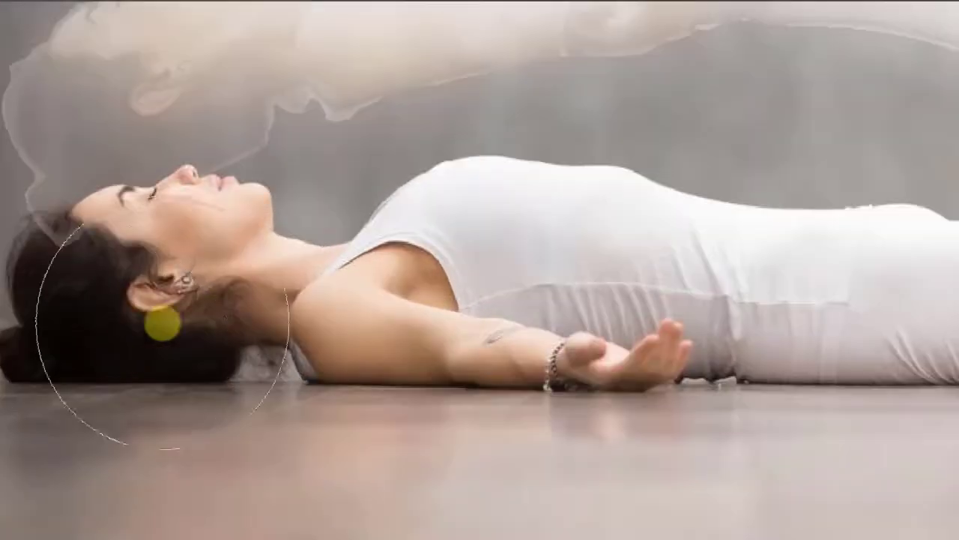
pyautogui.moveTo(163, 324)
pyautogui.mouseDown()
pyautogui.moveTo(140, 322)
pyautogui.moveTo(30, 358)
pyautogui.moveTo(150, 348)
pyautogui.moveTo(149, 335)
pyautogui.moveTo(235, 316)
pyautogui.moveTo(289, 274)
pyautogui.moveTo(422, 235)
pyautogui.moveTo(350, 234)
pyautogui.moveTo(347, 248)
pyautogui.moveTo(381, 209)
pyautogui.moveTo(414, 204)
pyautogui.moveTo(343, 231)
pyautogui.moveTo(478, 208)
pyautogui.moveTo(589, 203)
pyautogui.moveTo(413, 223)
pyautogui.moveTo(300, 216)
pyautogui.moveTo(335, 229)
pyautogui.mouseUp()
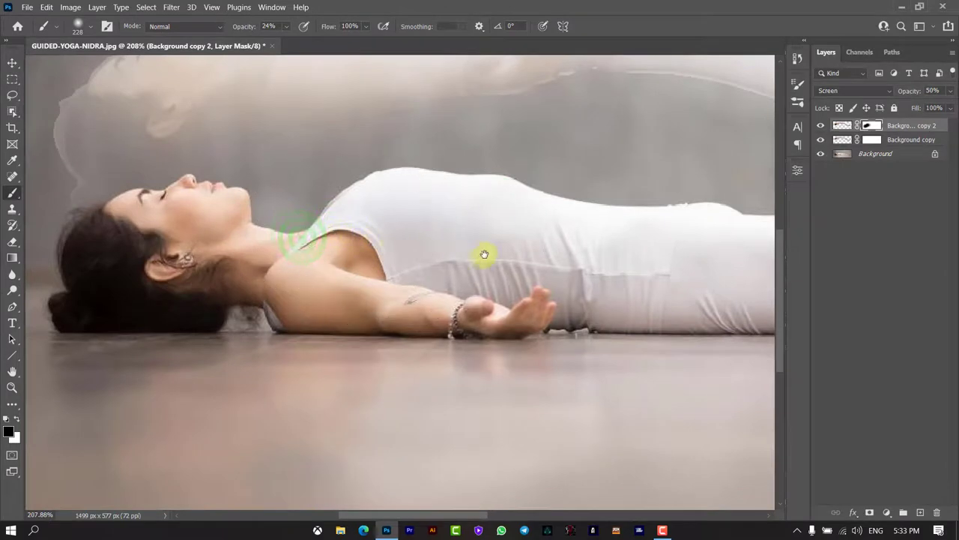
# Mask the ghost off the chest and surrounding background, shrinking the brush to 100 px
pyautogui.moveTo(520, 217); pyautogui.dragTo(415, 285)
pyautogui.click(358, 254)
pyautogui.moveTo(275, 264); pyautogui.dragTo(355, 262)
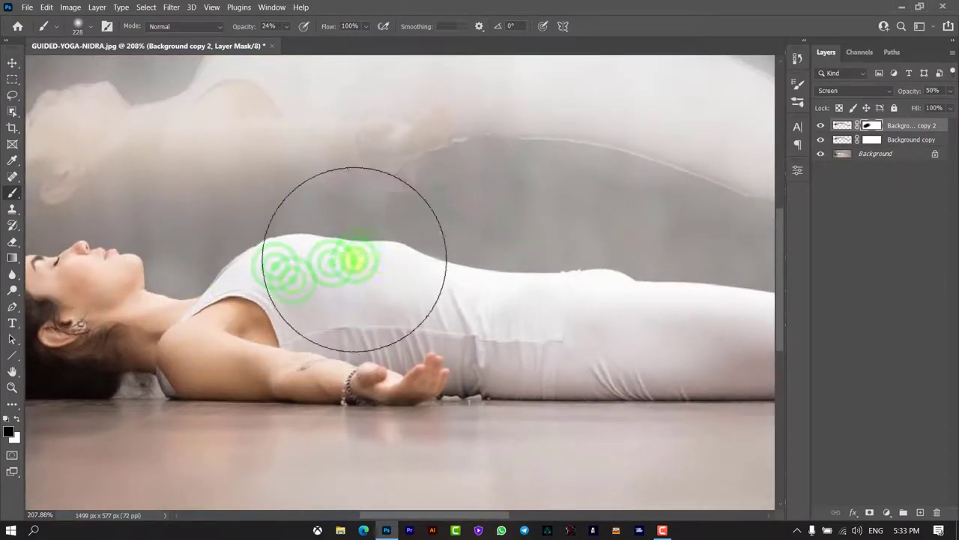
pyautogui.press('[')
pyautogui.press('[')
pyautogui.click(382, 261)
pyautogui.press('[')
pyautogui.press('[')
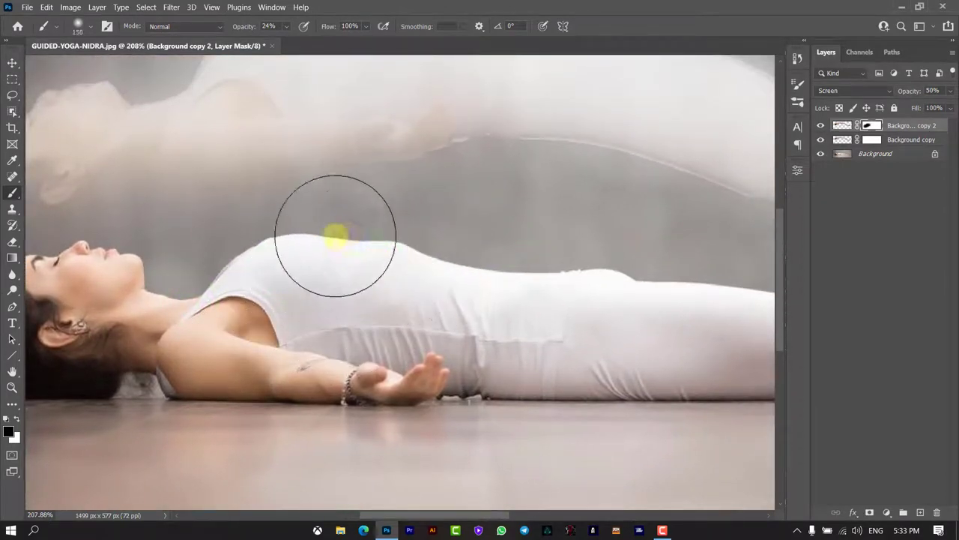
pyautogui.press('[')
pyautogui.moveTo(335, 215); pyautogui.dragTo(284, 218)
pyautogui.moveTo(411, 191)
pyautogui.mouseDown()
pyautogui.moveTo(428, 197)
pyautogui.moveTo(467, 167)
pyautogui.moveTo(405, 188)
pyautogui.moveTo(491, 169)
pyautogui.mouseUp()
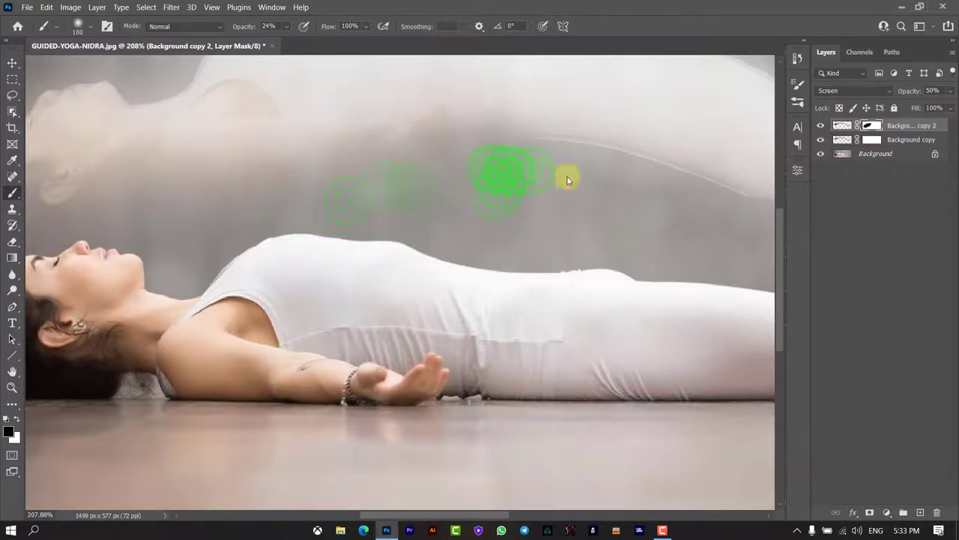
# Fade the ghost from the hips, legs and knee, then touch up the head and chest areas
pyautogui.moveTo(568, 180)
pyautogui.mouseDown()
pyautogui.moveTo(610, 189)
pyautogui.moveTo(604, 175)
pyautogui.mouseUp()
pyautogui.moveTo(696, 253); pyautogui.dragTo(499, 225)
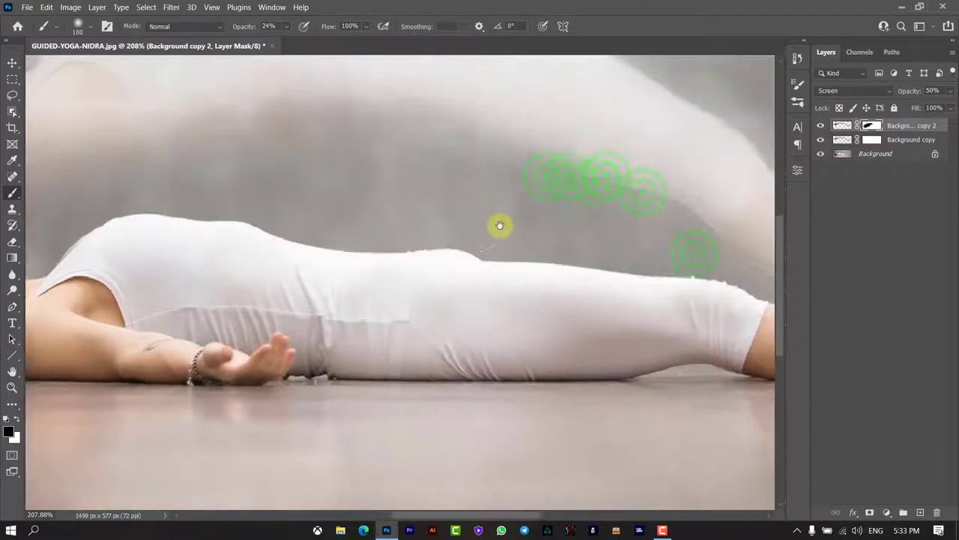
pyautogui.moveTo(445, 162)
pyautogui.mouseDown()
pyautogui.moveTo(340, 166)
pyautogui.moveTo(467, 168)
pyautogui.moveTo(636, 235)
pyautogui.mouseUp()
pyautogui.moveTo(574, 200); pyautogui.dragTo(583, 218)
pyautogui.moveTo(636, 274); pyautogui.dragTo(407, 232)
pyautogui.moveTo(390, 188)
pyautogui.mouseDown()
pyautogui.moveTo(442, 208)
pyautogui.moveTo(443, 223)
pyautogui.moveTo(428, 232)
pyautogui.moveTo(447, 218)
pyautogui.moveTo(494, 251)
pyautogui.moveTo(524, 247)
pyautogui.moveTo(637, 290)
pyautogui.moveTo(632, 303)
pyautogui.moveTo(590, 289)
pyautogui.moveTo(424, 306)
pyautogui.moveTo(573, 252)
pyautogui.moveTo(501, 259)
pyautogui.moveTo(593, 112)
pyautogui.moveTo(527, 118)
pyautogui.moveTo(604, 146)
pyautogui.moveTo(446, 129)
pyautogui.mouseUp()
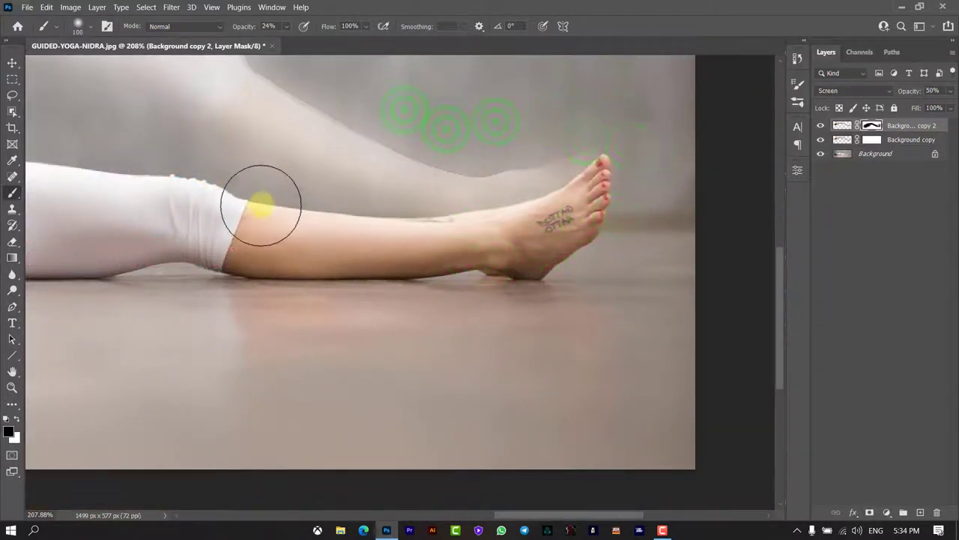
pyautogui.click(276, 197)
pyautogui.hotkey('ctrl', '0')
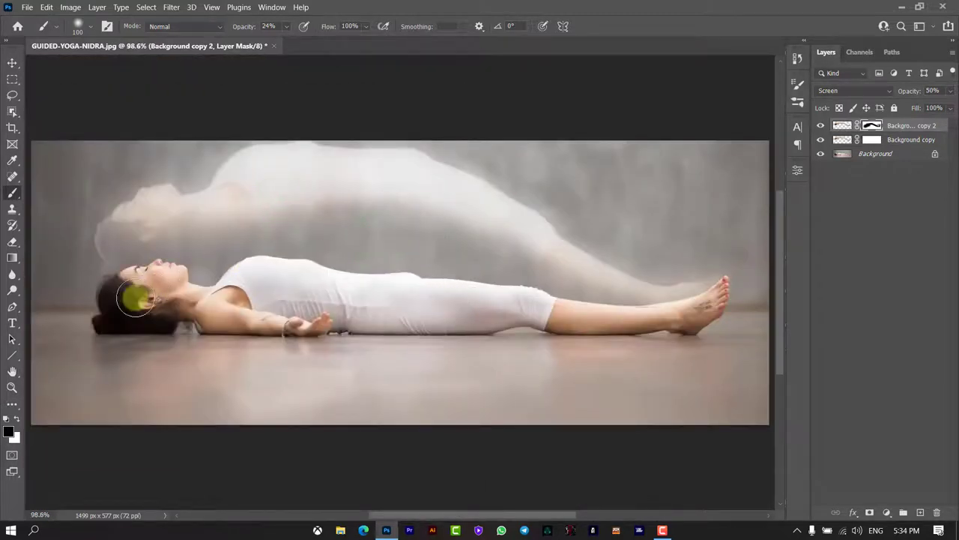
pyautogui.moveTo(77, 222); pyautogui.dragTo(308, 261)
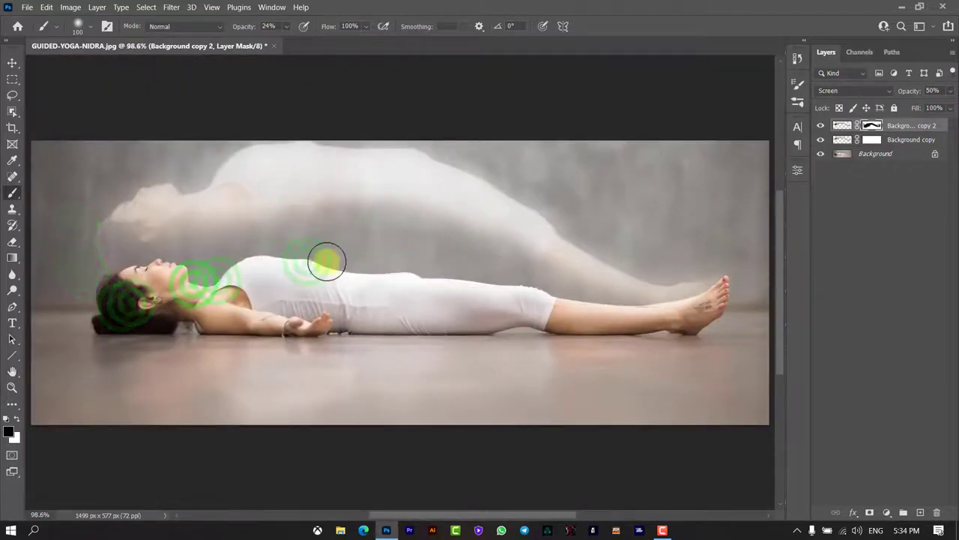
pyautogui.click(360, 197)
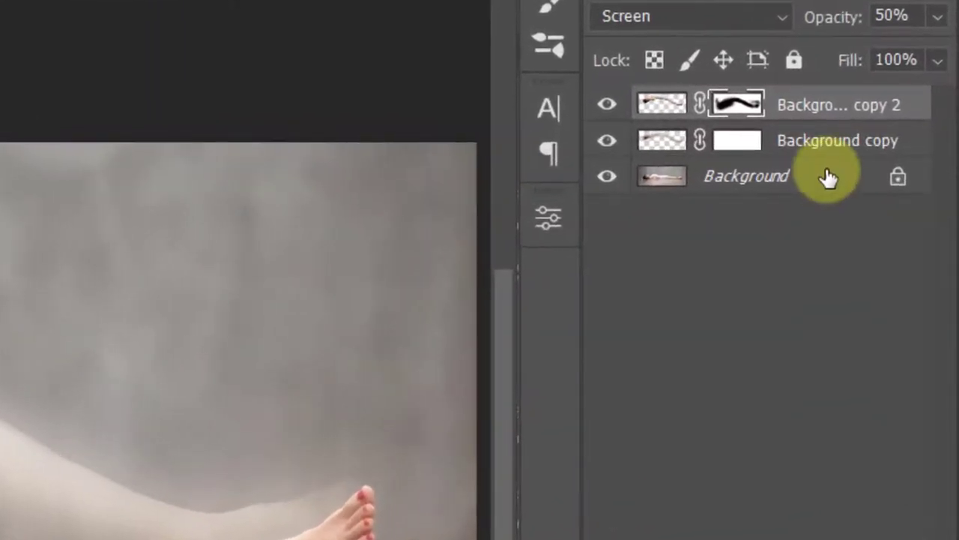
pyautogui.click(905, 155)
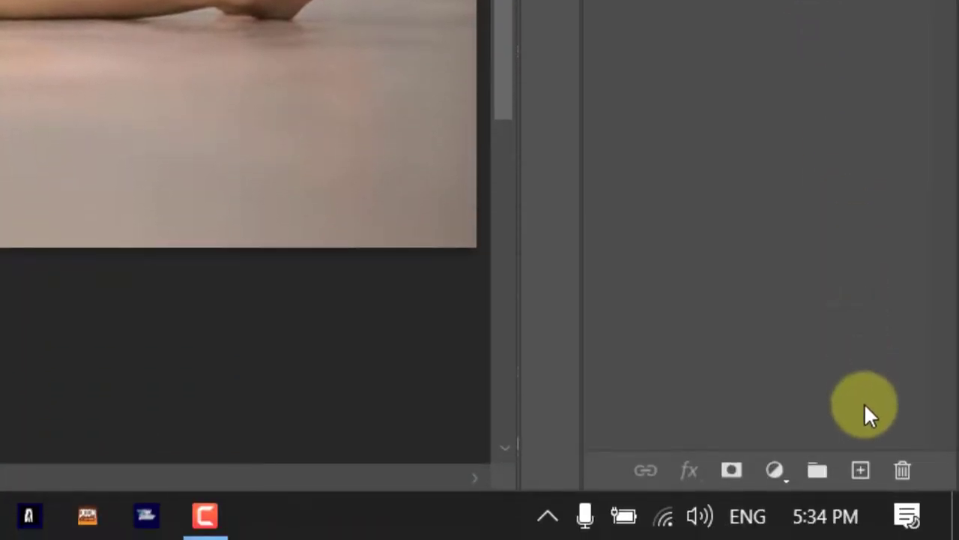
# Add a new layer and set the brush to 20 px, full hardness and 100% opacity
pyautogui.click(860, 470)
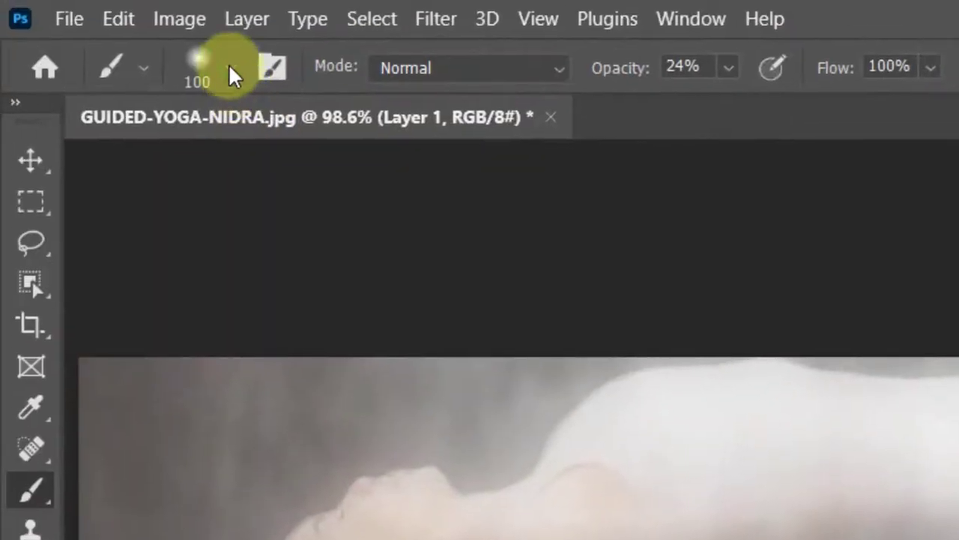
pyautogui.click(231, 68)
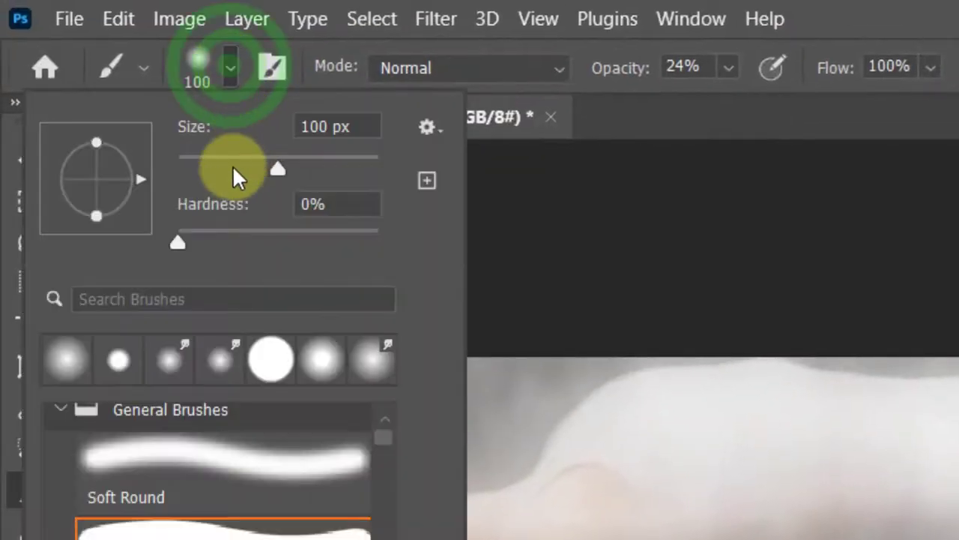
pyautogui.moveTo(274, 166); pyautogui.dragTo(210, 161)
pyautogui.moveTo(206, 242); pyautogui.dragTo(258, 247)
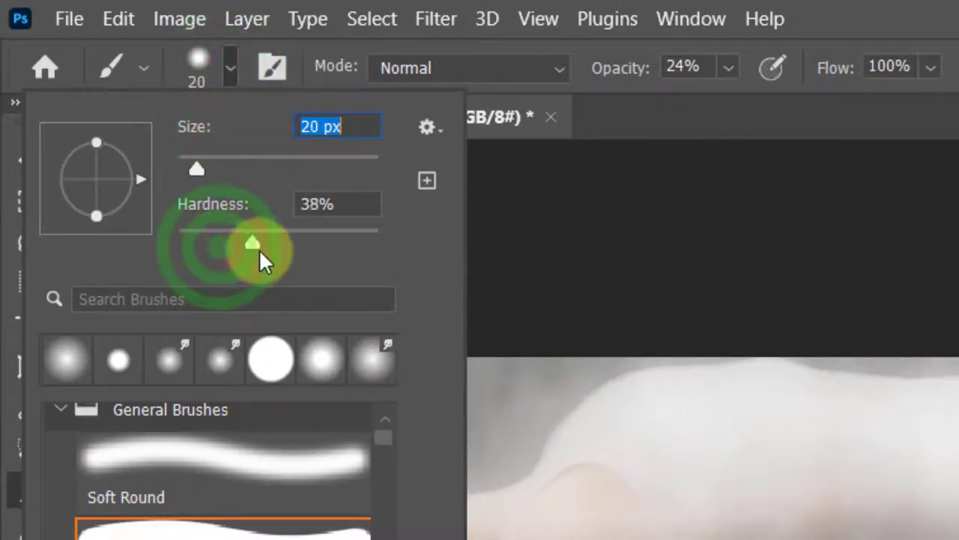
pyautogui.moveTo(360, 260); pyautogui.dragTo(386, 251)
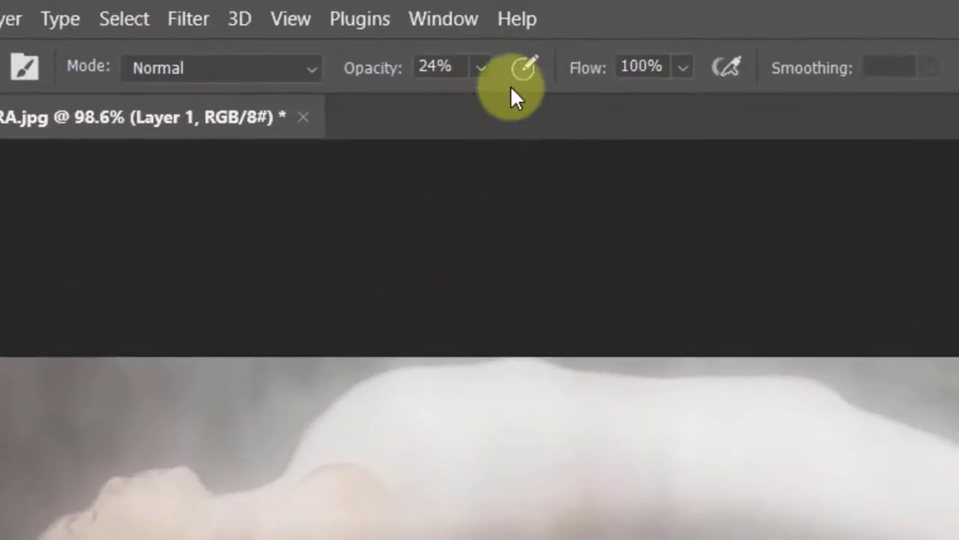
pyautogui.click(480, 66)
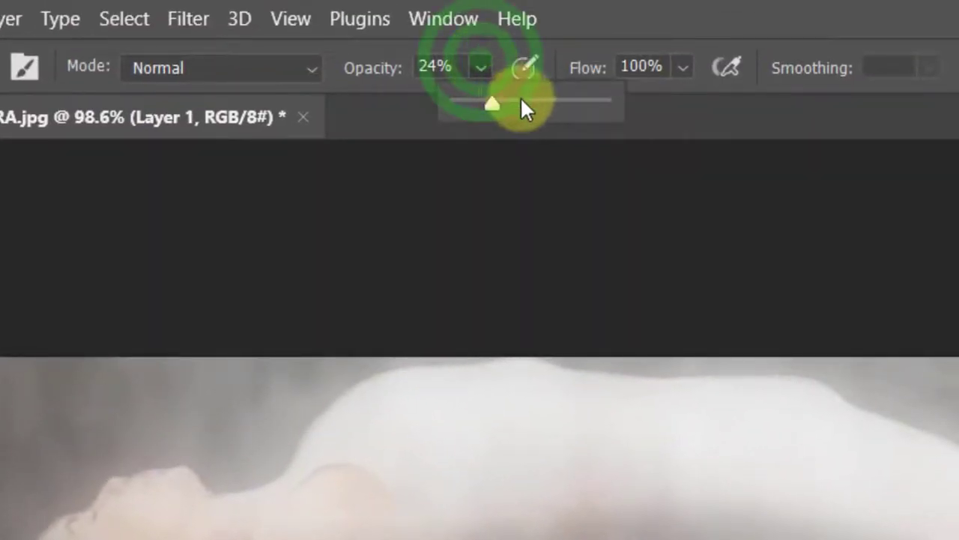
pyautogui.moveTo(522, 105); pyautogui.dragTo(719, 137)
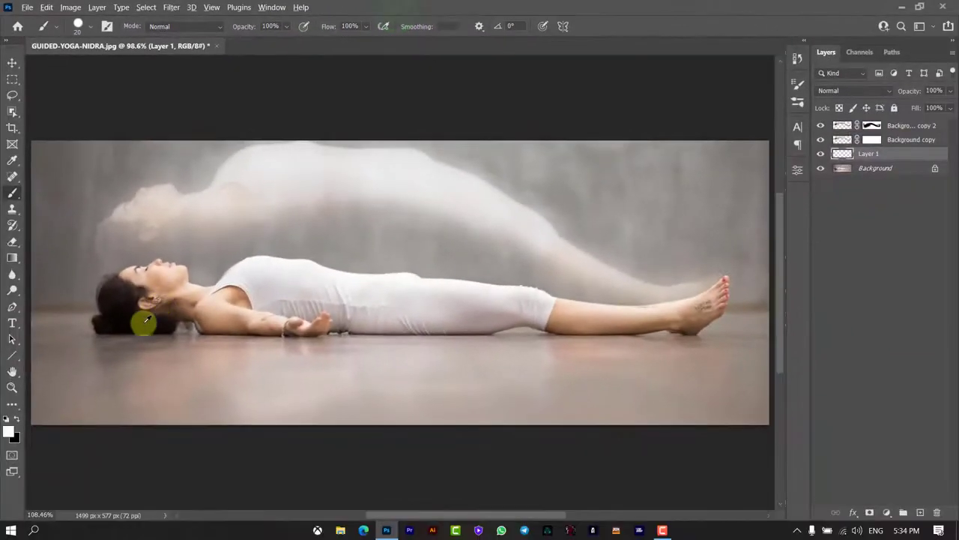
# Zoom in and pan along the woman's legs and feet, then back to her head
pyautogui.scroll(2, 140, 323)
pyautogui.scroll(2, 141, 323)
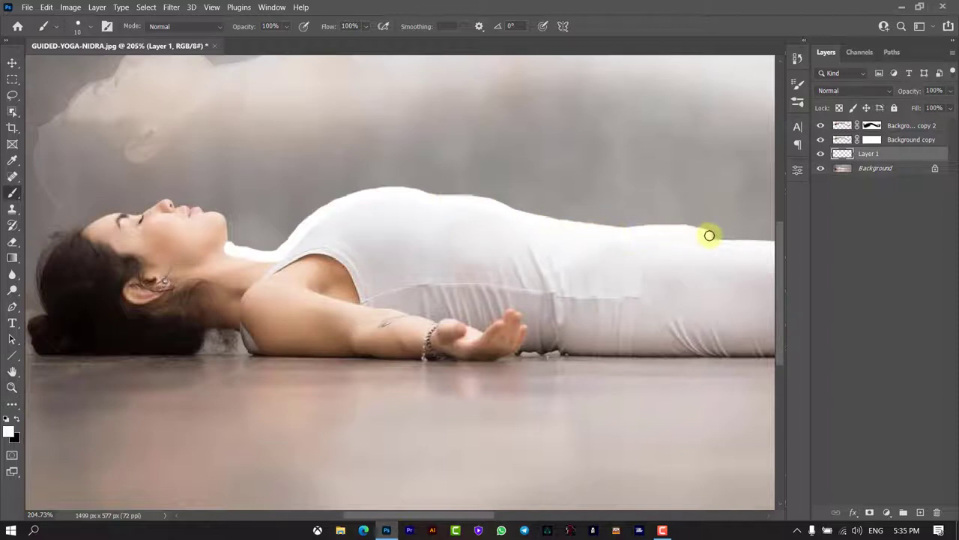
pyautogui.moveTo(710, 256); pyautogui.dragTo(208, 279)
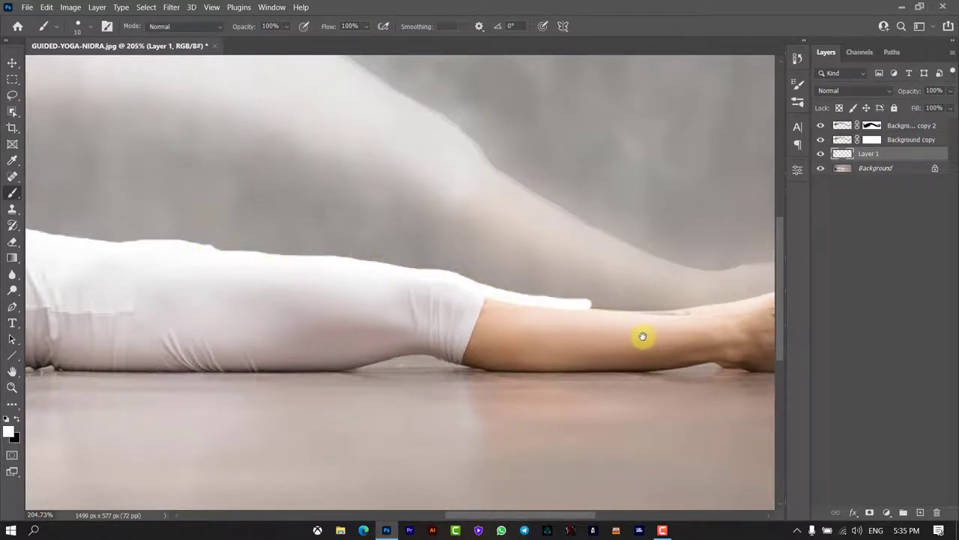
pyautogui.moveTo(643, 337); pyautogui.dragTo(548, 331)
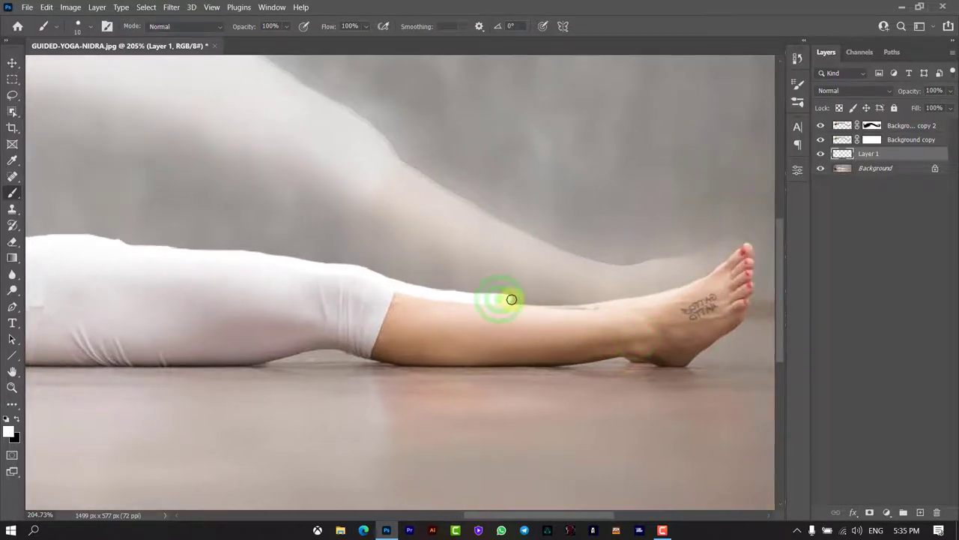
pyautogui.moveTo(111, 283); pyautogui.dragTo(540, 339)
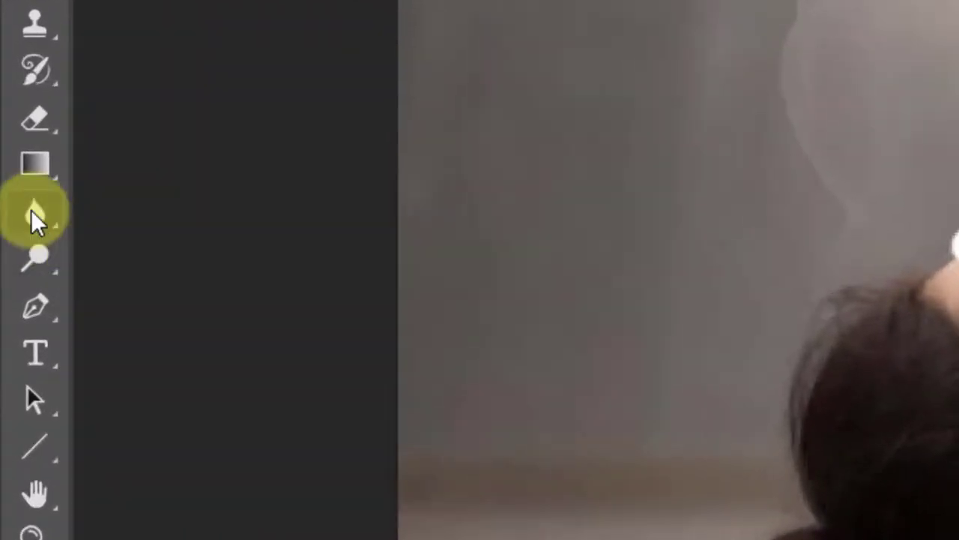
# Switch to the Smudge Tool with a soft brush at 71% strength
pyautogui.rightClick(13, 274)
pyautogui.click(161, 281)
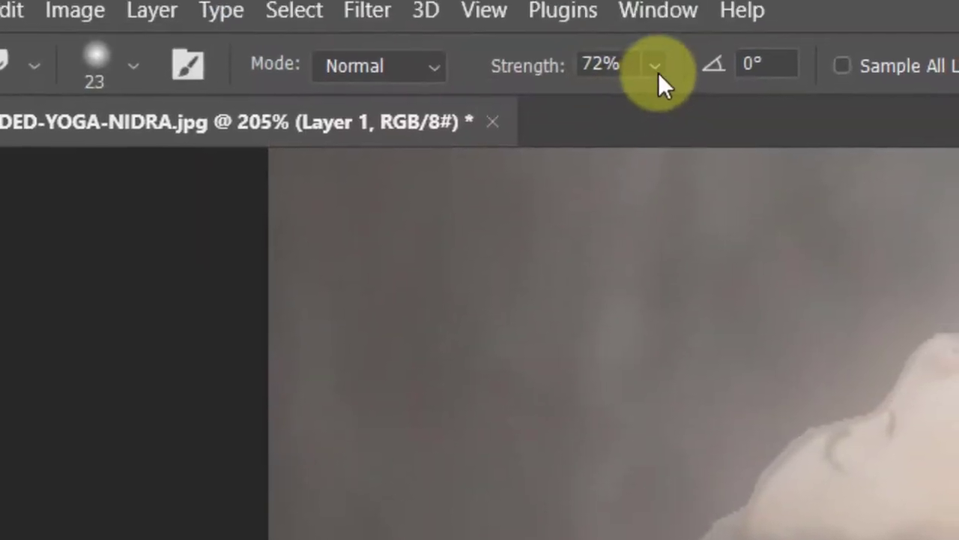
pyautogui.click(654, 81)
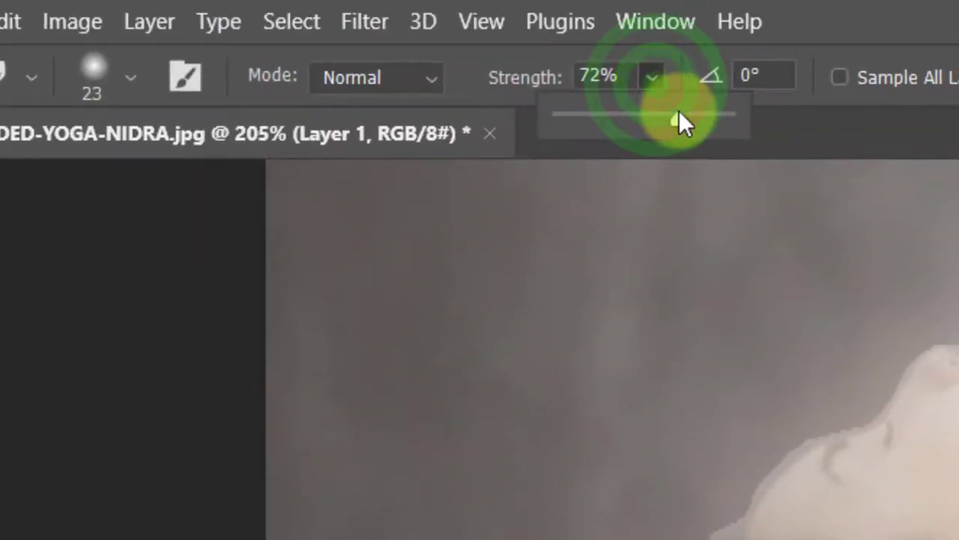
pyautogui.moveTo(679, 120); pyautogui.dragTo(676, 122)
pyautogui.click(128, 81)
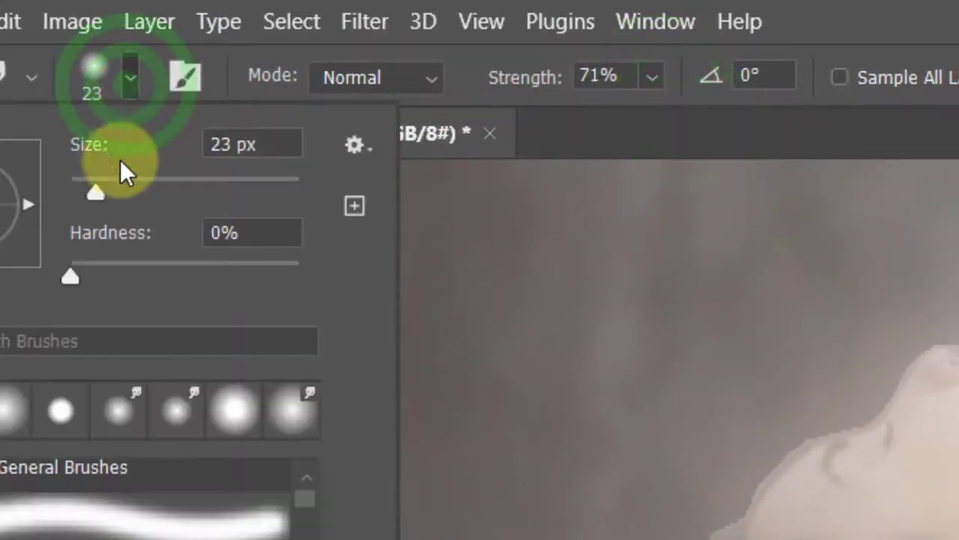
pyautogui.moveTo(70, 276)
pyautogui.mouseDown()
pyautogui.moveTo(107, 278)
pyautogui.moveTo(69, 277)
pyautogui.mouseUp()
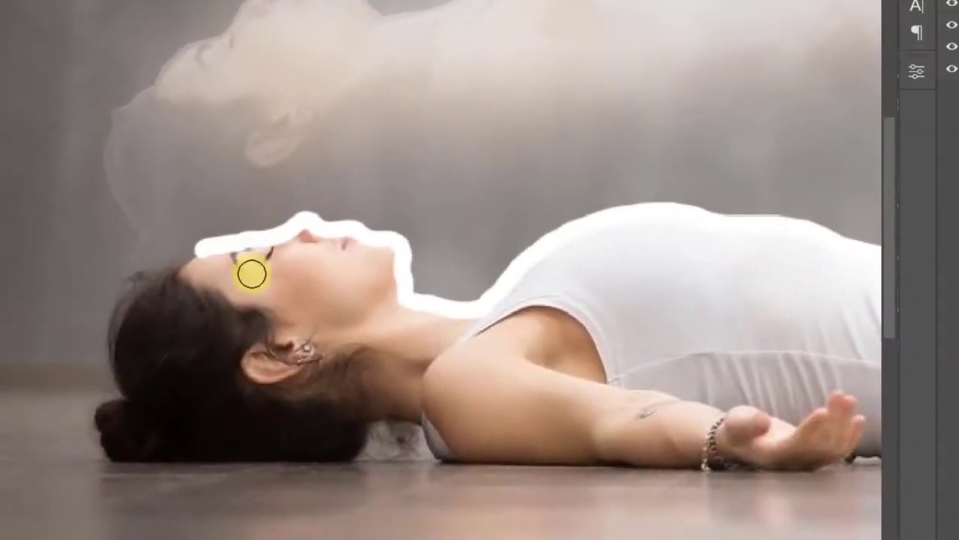
# Smear the white outline upward into streaks above the forehead, face and nose
pyautogui.scroll(2, 251, 274)
pyautogui.scroll(2, 255, 333)
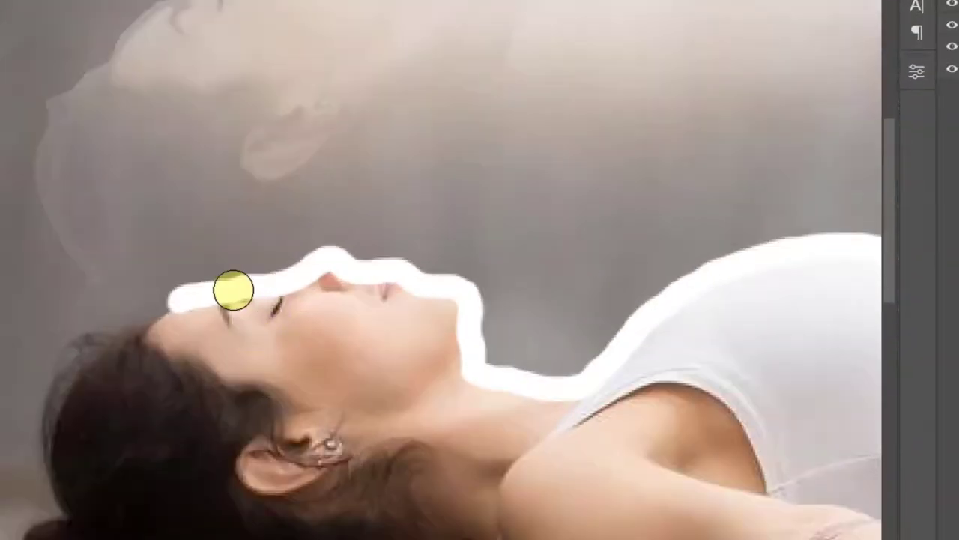
pyautogui.moveTo(226, 280); pyautogui.dragTo(222, 205)
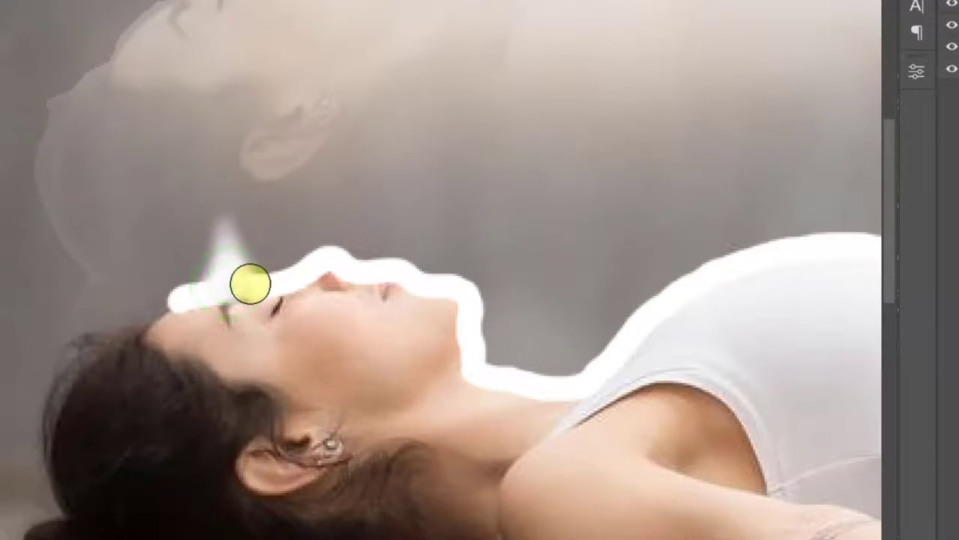
pyautogui.click(238, 268)
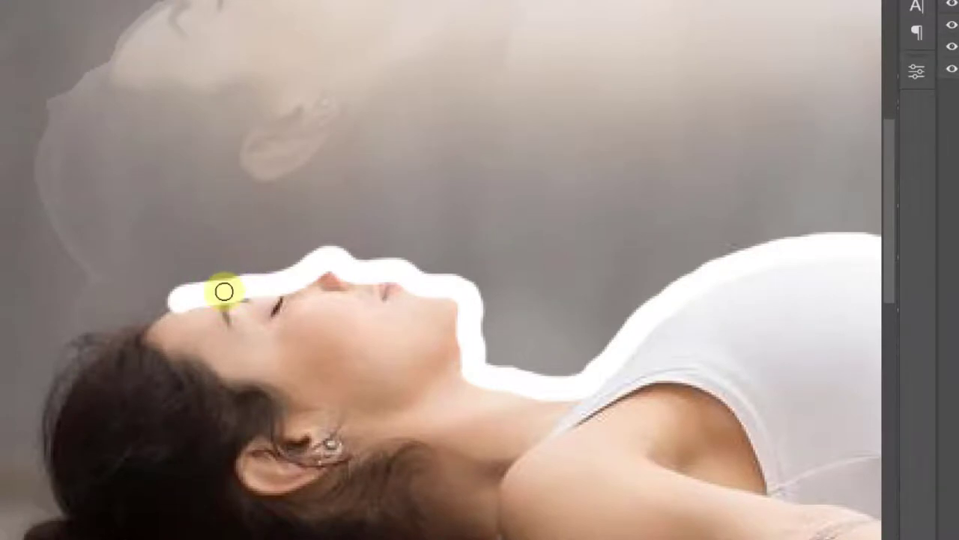
pyautogui.moveTo(235, 278); pyautogui.dragTo(221, 187)
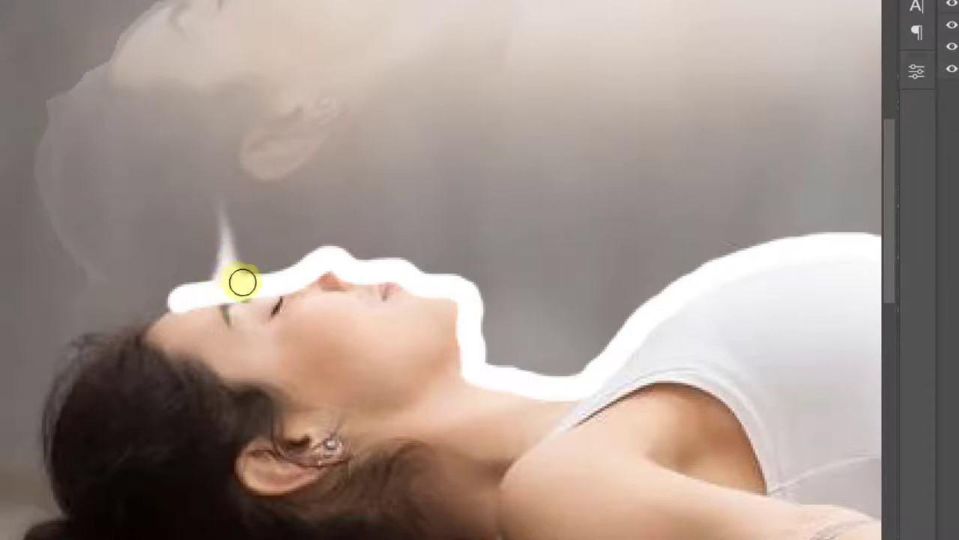
pyautogui.moveTo(242, 282)
pyautogui.mouseDown()
pyautogui.moveTo(262, 240)
pyautogui.moveTo(274, 154)
pyautogui.mouseUp()
pyautogui.moveTo(272, 262)
pyautogui.mouseDown()
pyautogui.moveTo(319, 260)
pyautogui.moveTo(309, 252)
pyautogui.mouseUp()
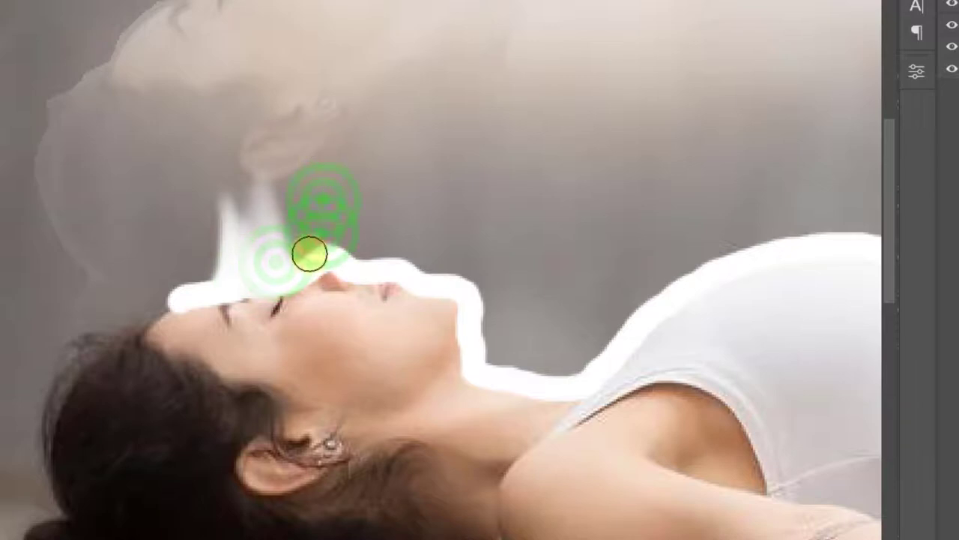
pyautogui.moveTo(321, 210)
pyautogui.mouseDown()
pyautogui.moveTo(306, 238)
pyautogui.moveTo(323, 218)
pyautogui.moveTo(356, 273)
pyautogui.mouseUp()
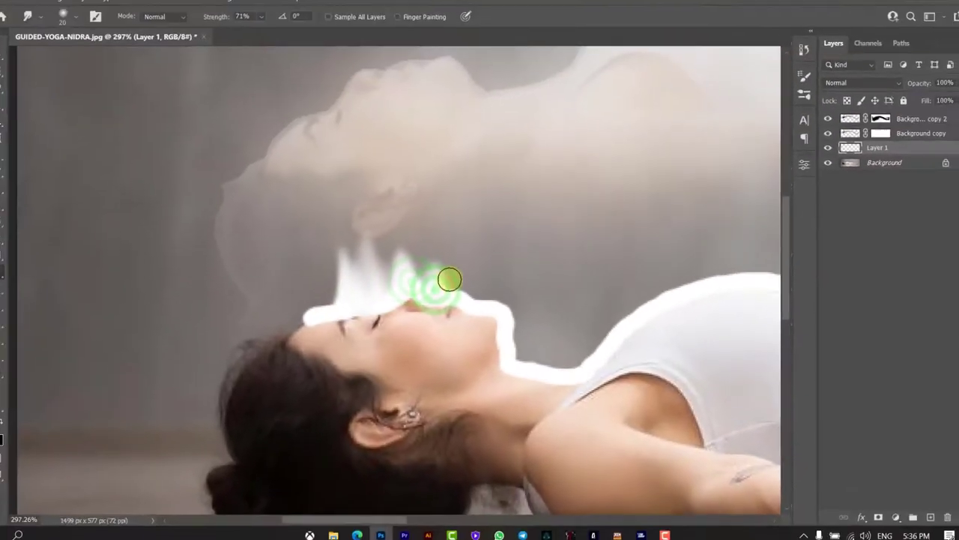
# Pull white spikes upward from the neck, shoulder, torso and hip edges
pyautogui.moveTo(487, 296)
pyautogui.mouseDown()
pyautogui.moveTo(486, 248)
pyautogui.moveTo(525, 348)
pyautogui.moveTo(529, 254)
pyautogui.mouseUp()
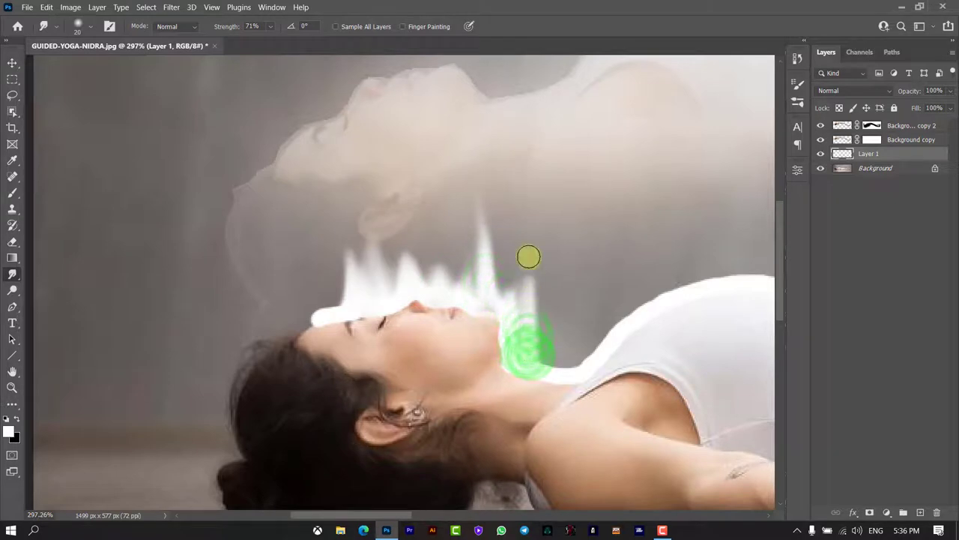
pyautogui.moveTo(536, 343)
pyautogui.mouseDown()
pyautogui.moveTo(556, 326)
pyautogui.moveTo(582, 335)
pyautogui.moveTo(605, 278)
pyautogui.moveTo(634, 285)
pyautogui.moveTo(640, 240)
pyautogui.moveTo(664, 205)
pyautogui.moveTo(702, 210)
pyautogui.moveTo(685, 220)
pyautogui.mouseUp()
pyautogui.moveTo(724, 285)
pyautogui.mouseDown()
pyautogui.moveTo(548, 225)
pyautogui.moveTo(524, 195)
pyautogui.moveTo(516, 210)
pyautogui.moveTo(540, 200)
pyautogui.moveTo(548, 212)
pyautogui.moveTo(593, 206)
pyautogui.moveTo(567, 203)
pyautogui.moveTo(633, 219)
pyautogui.moveTo(635, 82)
pyautogui.mouseUp()
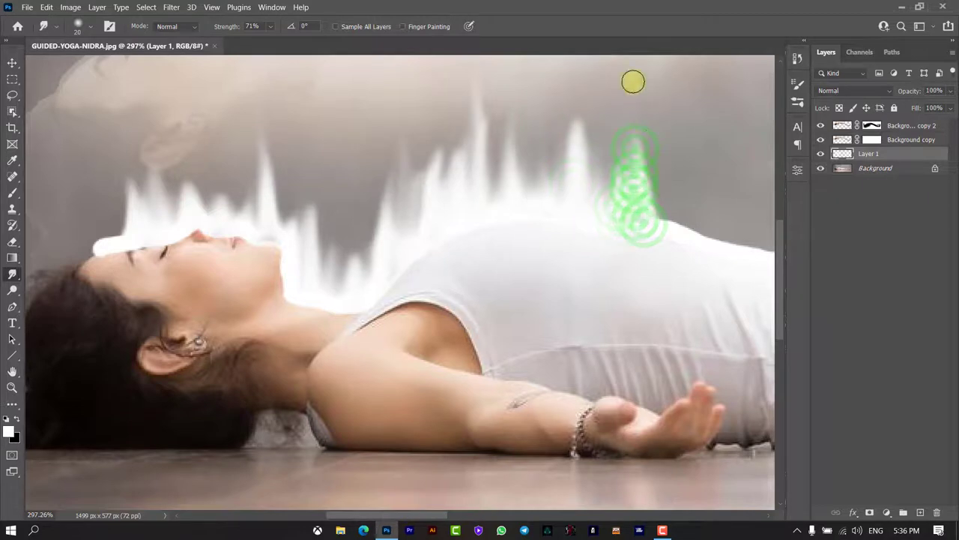
pyautogui.hotkey('ctrl', '-')
pyautogui.moveTo(574, 235)
pyautogui.mouseDown()
pyautogui.moveTo(591, 191)
pyautogui.moveTo(617, 244)
pyautogui.moveTo(649, 253)
pyautogui.moveTo(660, 237)
pyautogui.moveTo(700, 261)
pyautogui.moveTo(583, 237)
pyautogui.moveTo(629, 159)
pyautogui.mouseUp()
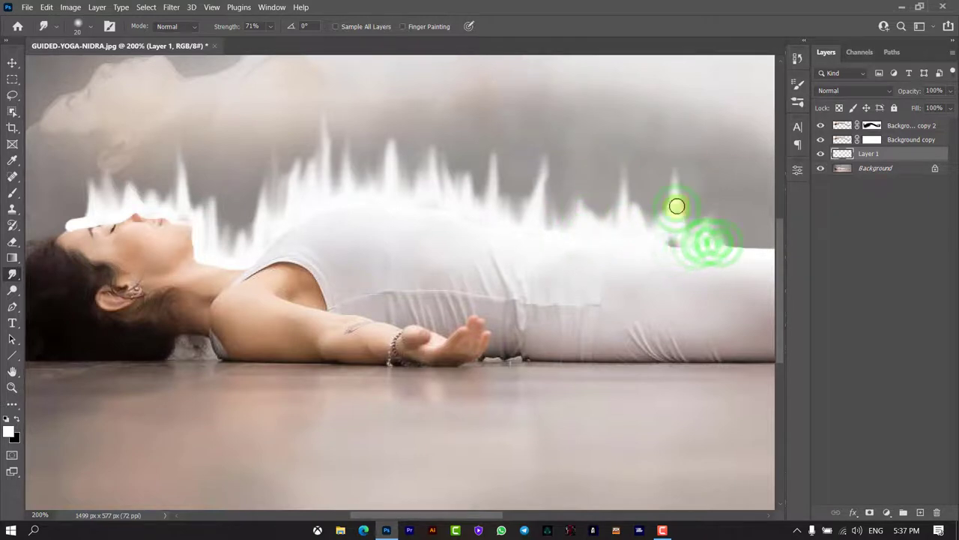
pyautogui.moveTo(683, 234)
pyautogui.mouseDown()
pyautogui.moveTo(480, 188)
pyautogui.moveTo(552, 197)
pyautogui.moveTo(583, 170)
pyautogui.mouseUp()
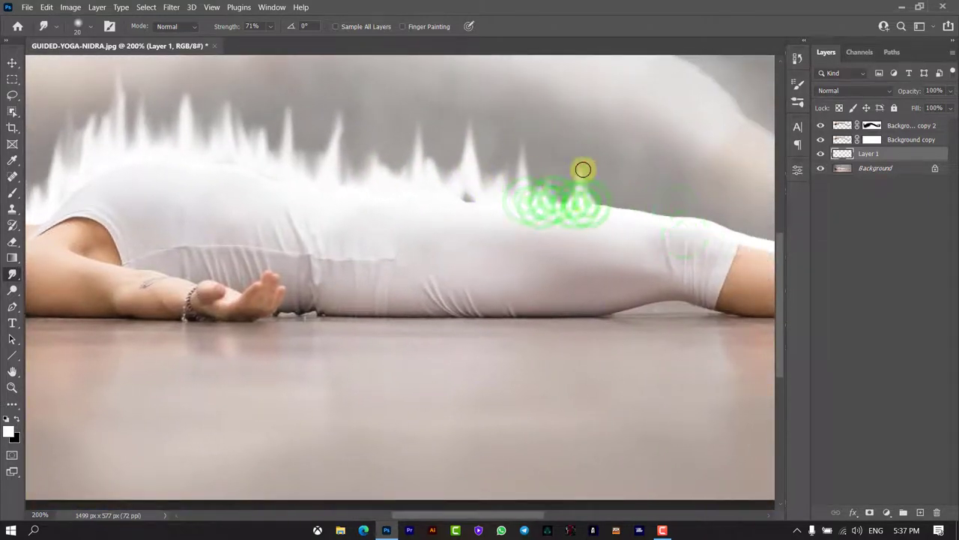
pyautogui.moveTo(618, 203); pyautogui.dragTo(607, 186)
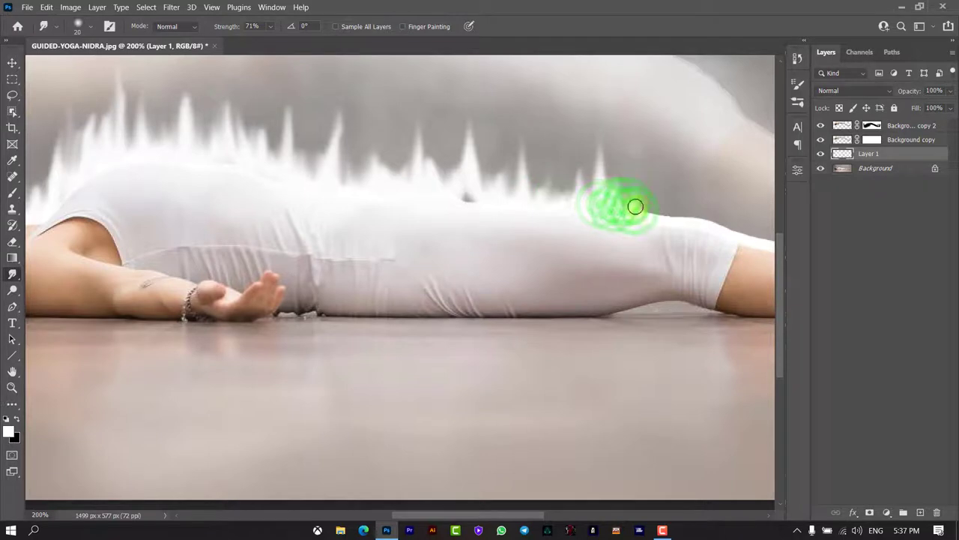
pyautogui.moveTo(663, 211)
pyautogui.mouseDown()
pyautogui.moveTo(508, 196)
pyautogui.moveTo(603, 218)
pyautogui.mouseUp()
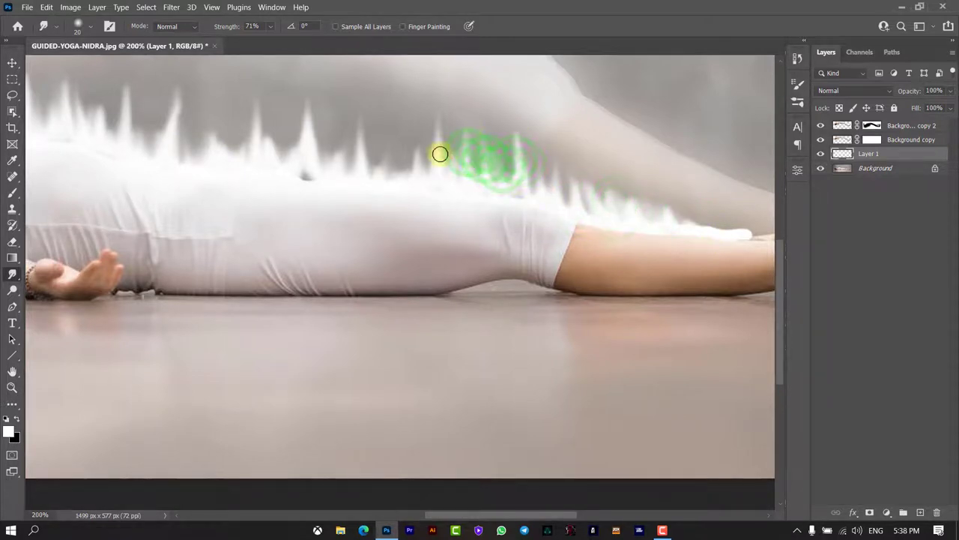
pyautogui.moveTo(398, 162); pyautogui.dragTo(305, 175)
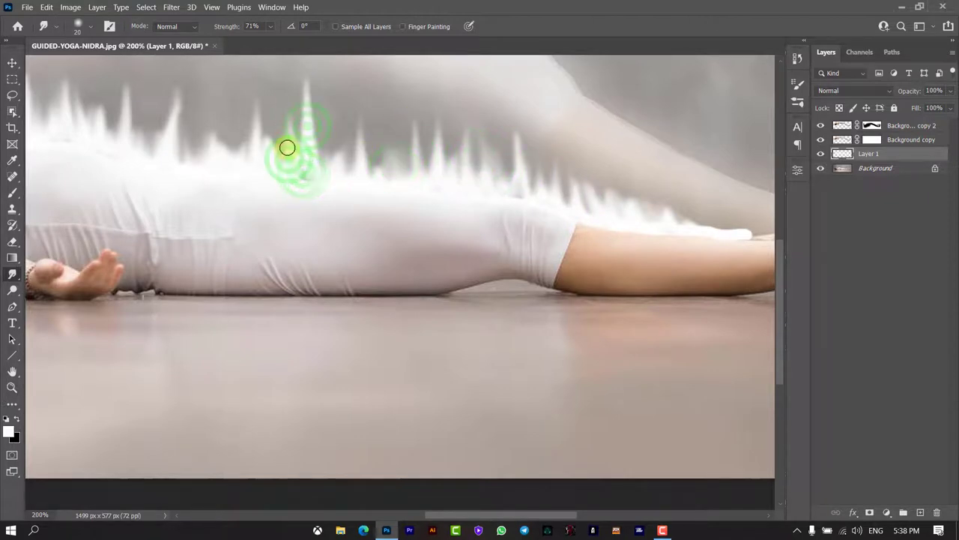
# Soften the spikes by blending them sideways at 22% smudge strength
pyautogui.scroll(-5, 300, 154)
pyautogui.scroll(4, 274, 209)
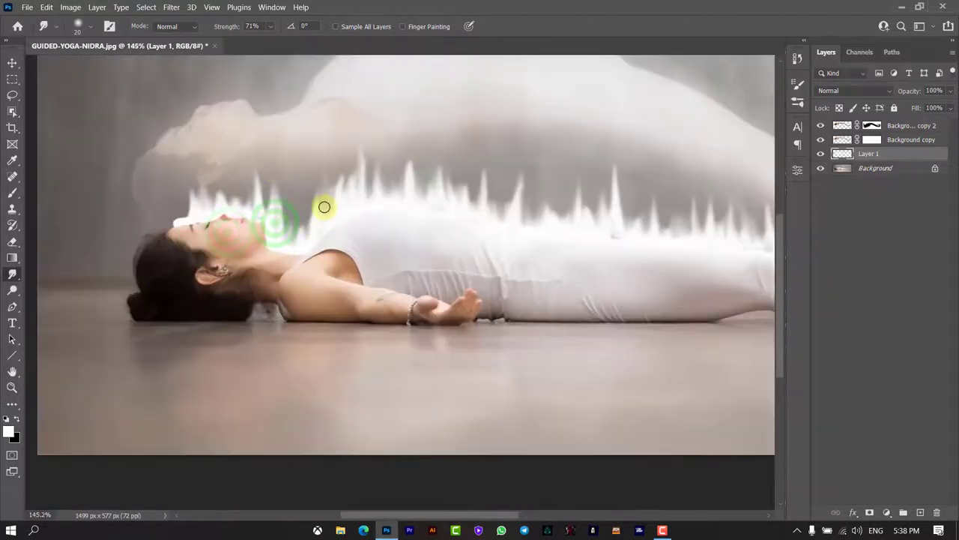
pyautogui.moveTo(313, 148)
pyautogui.mouseDown()
pyautogui.moveTo(394, 146)
pyautogui.moveTo(495, 199)
pyautogui.moveTo(529, 192)
pyautogui.moveTo(719, 227)
pyautogui.moveTo(607, 206)
pyautogui.mouseUp()
pyautogui.press('2')
pyautogui.press('2')
pyautogui.moveTo(696, 231); pyautogui.dragTo(745, 236)
pyautogui.moveTo(86, 180); pyautogui.dragTo(205, 178)
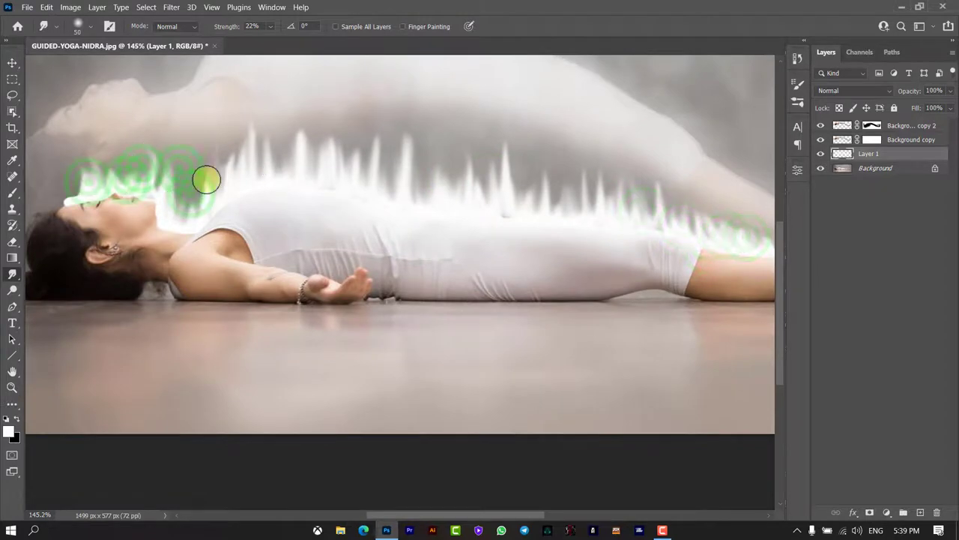
pyautogui.hotkey('ctrl', '0')
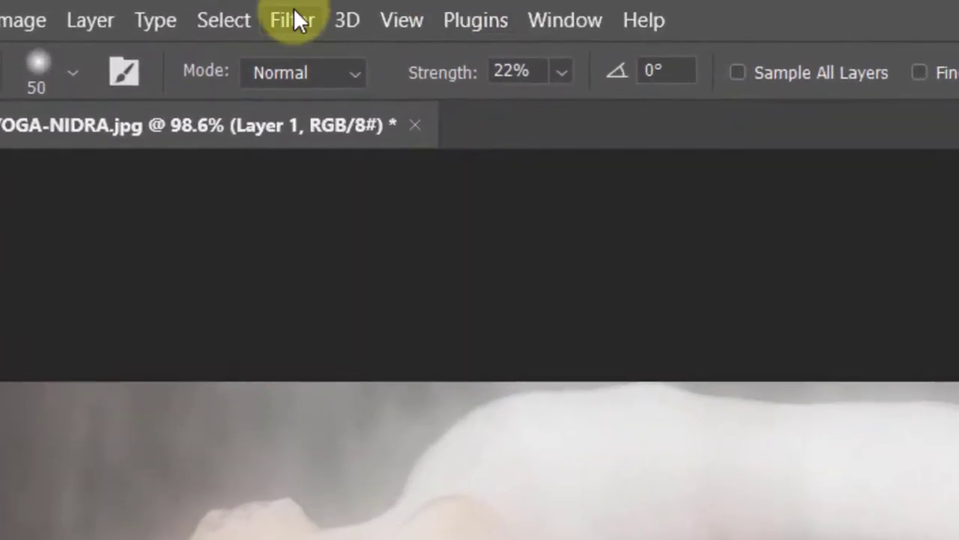
# Apply a Motion Blur with 90° angle and 82 px distance to Layer 1's streaks
pyautogui.click(270, 13)
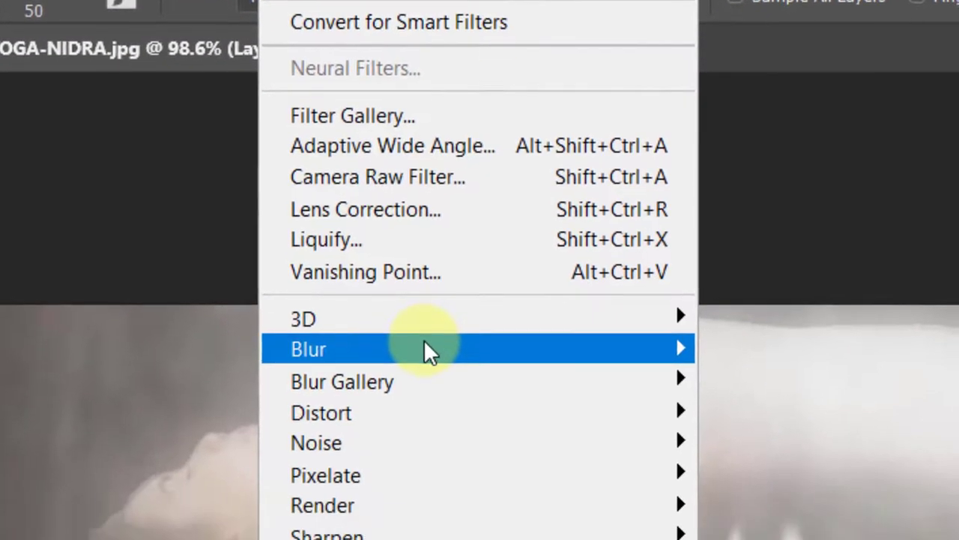
pyautogui.moveTo(472, 185)
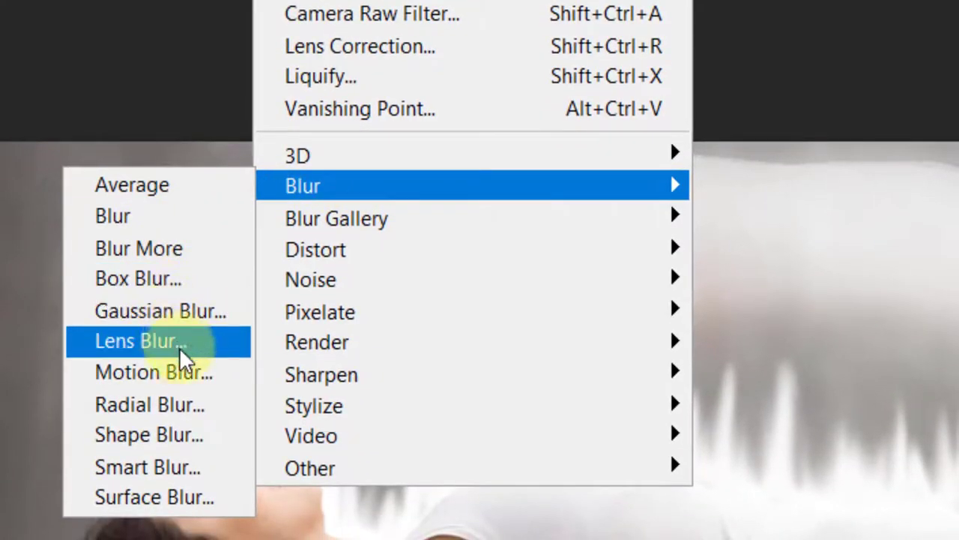
pyautogui.click(192, 372)
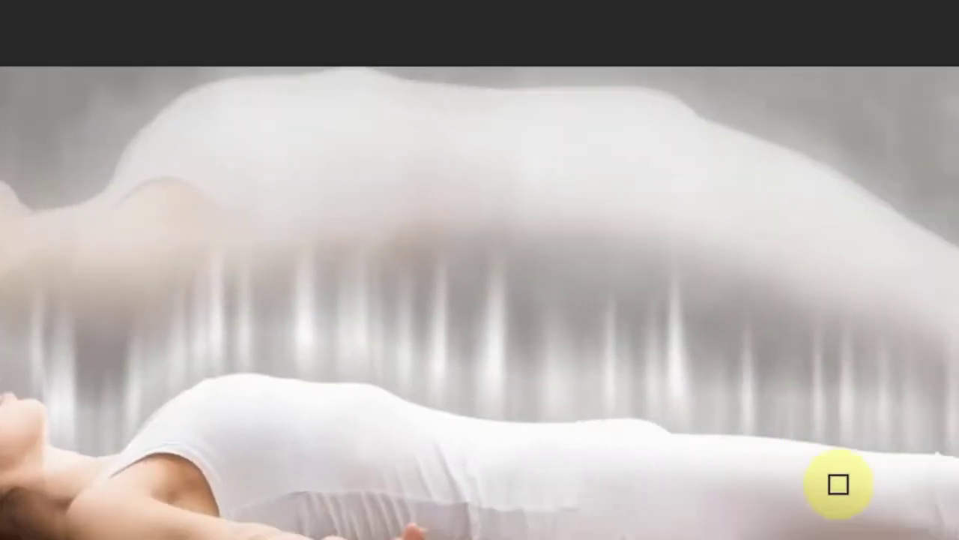
pyautogui.click(656, 384)
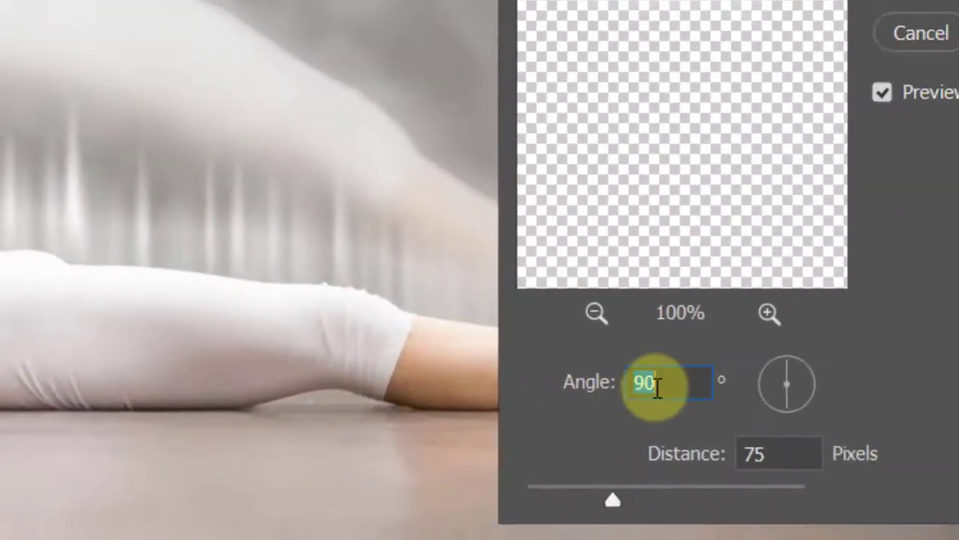
pyautogui.moveTo(678, 381); pyautogui.dragTo(574, 382)
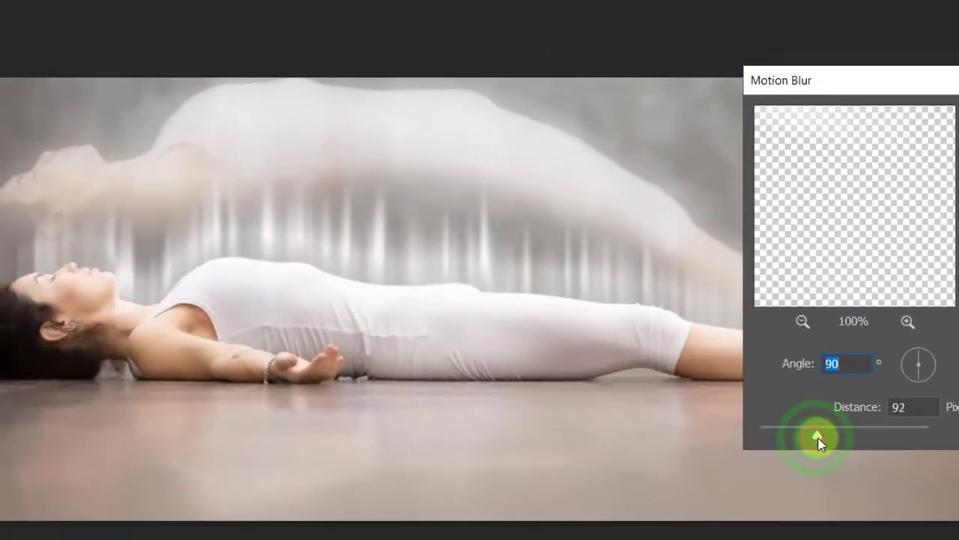
pyautogui.moveTo(818, 442); pyautogui.dragTo(817, 441)
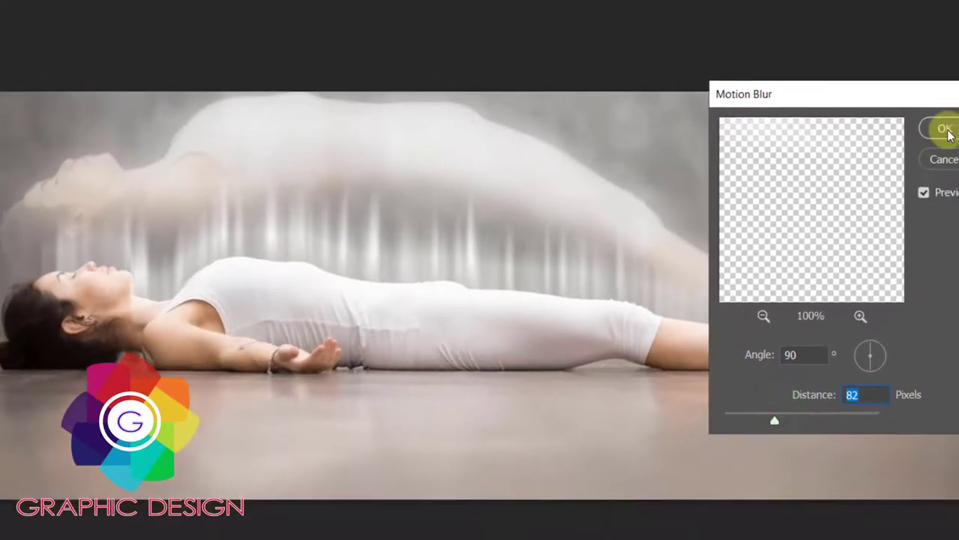
pyautogui.click(768, 162)
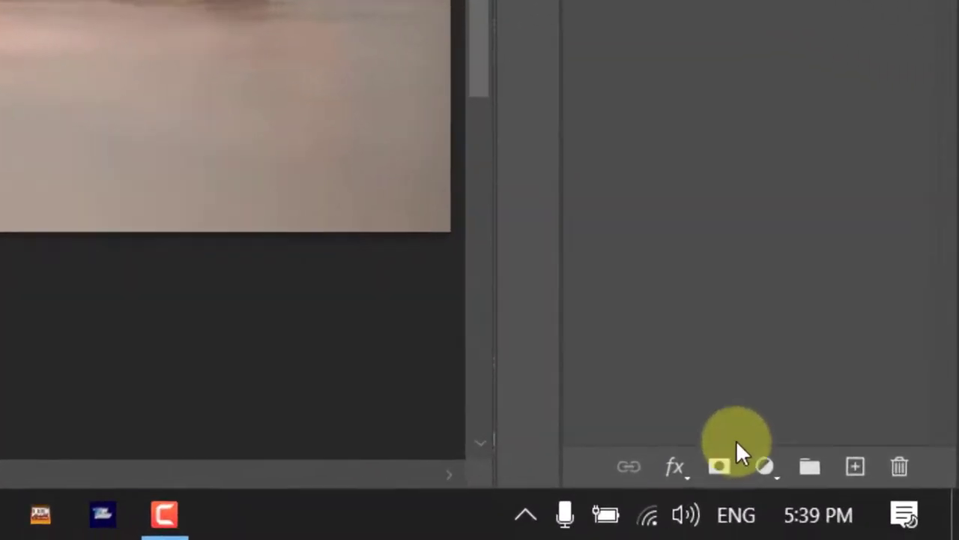
# Add a layer mask to Layer 1 and pick a soft 59 px brush
pyautogui.click(870, 512)
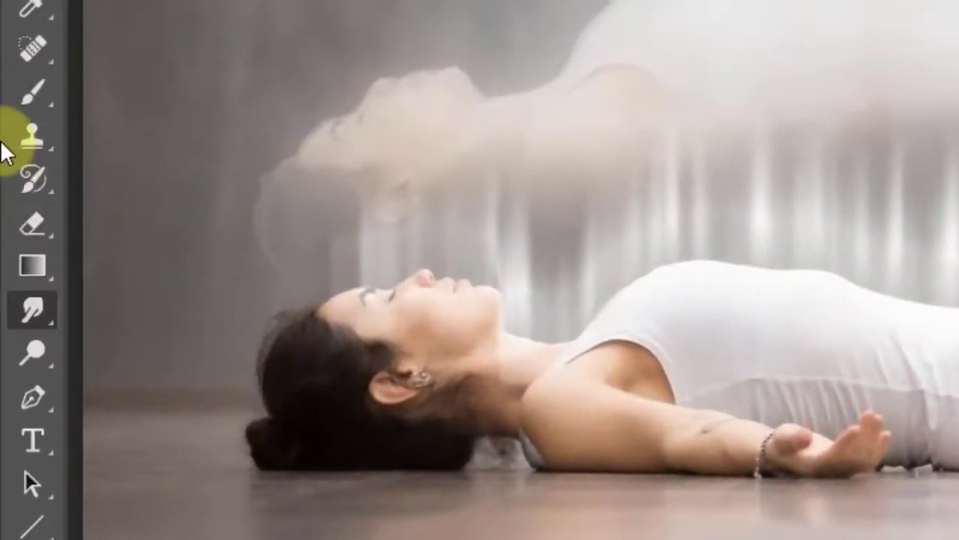
pyautogui.click(32, 84)
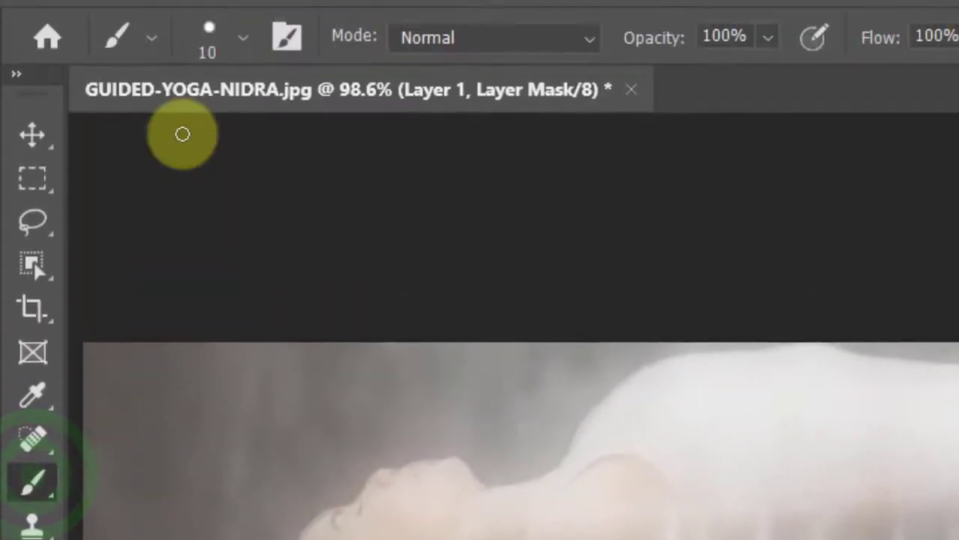
pyautogui.click(242, 73)
pyautogui.moveTo(245, 179); pyautogui.dragTo(249, 177)
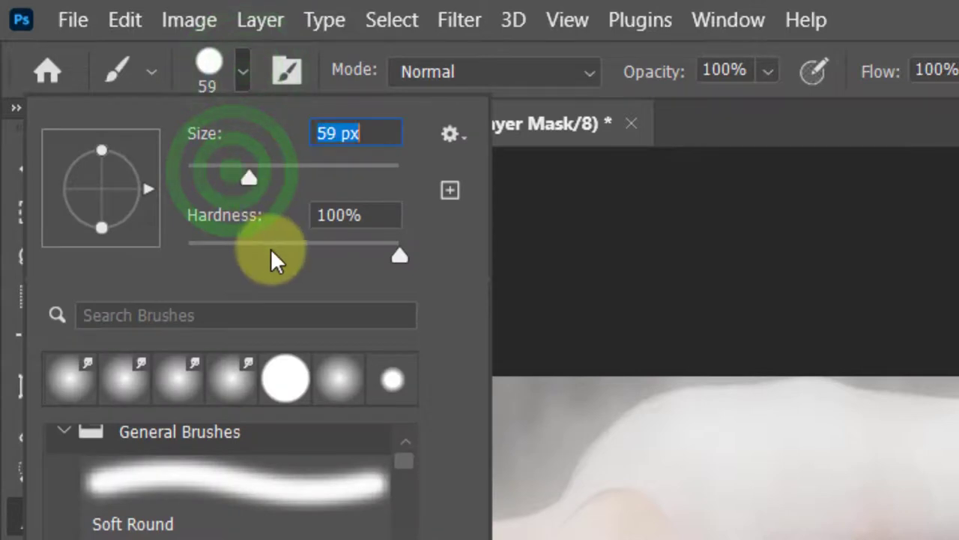
pyautogui.moveTo(270, 248); pyautogui.dragTo(173, 247)
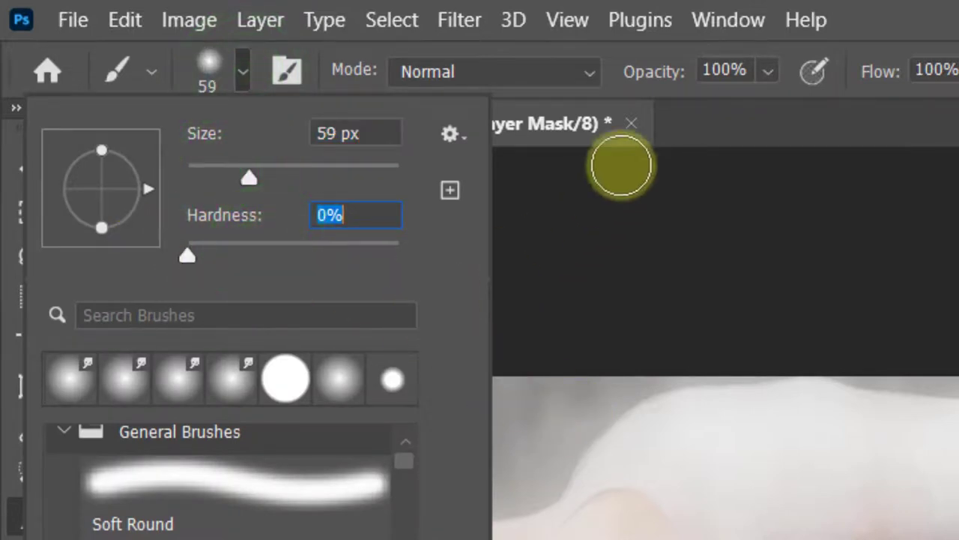
pyautogui.press('Return')
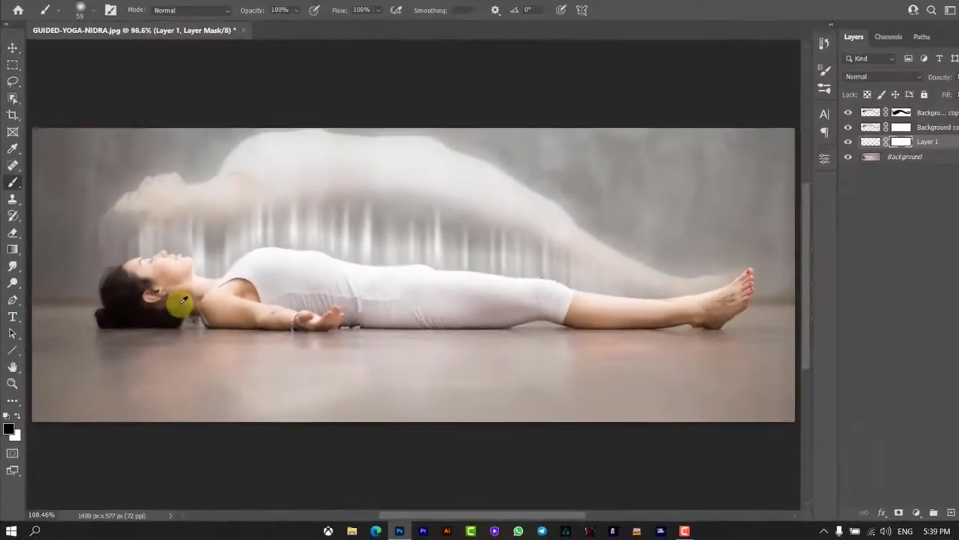
# Paint out the streaks over the woman's hair, shoulder, thigh, shin and foot
pyautogui.scroll(3, 154, 297)
pyautogui.moveTo(109, 259)
pyautogui.mouseDown()
pyautogui.moveTo(172, 253)
pyautogui.moveTo(218, 300)
pyautogui.mouseUp()
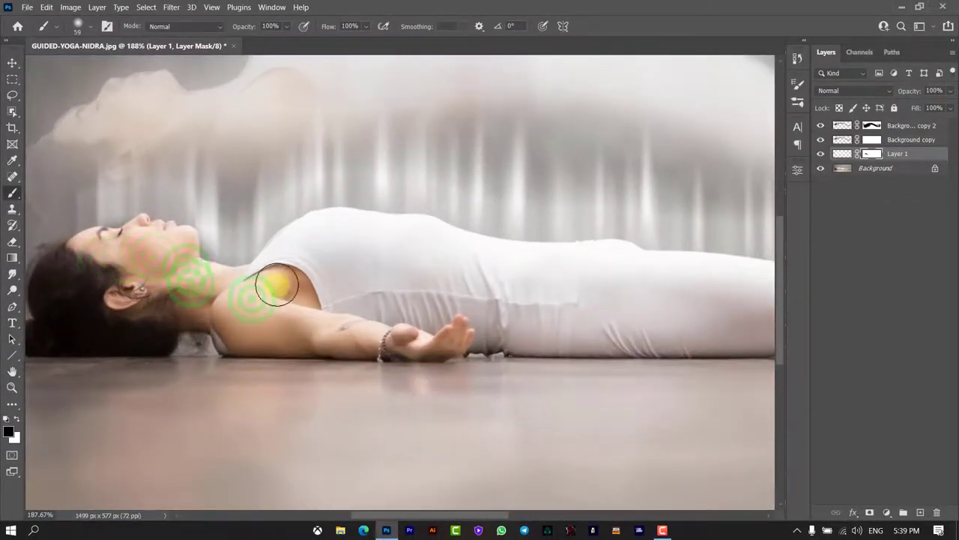
pyautogui.click(335, 242)
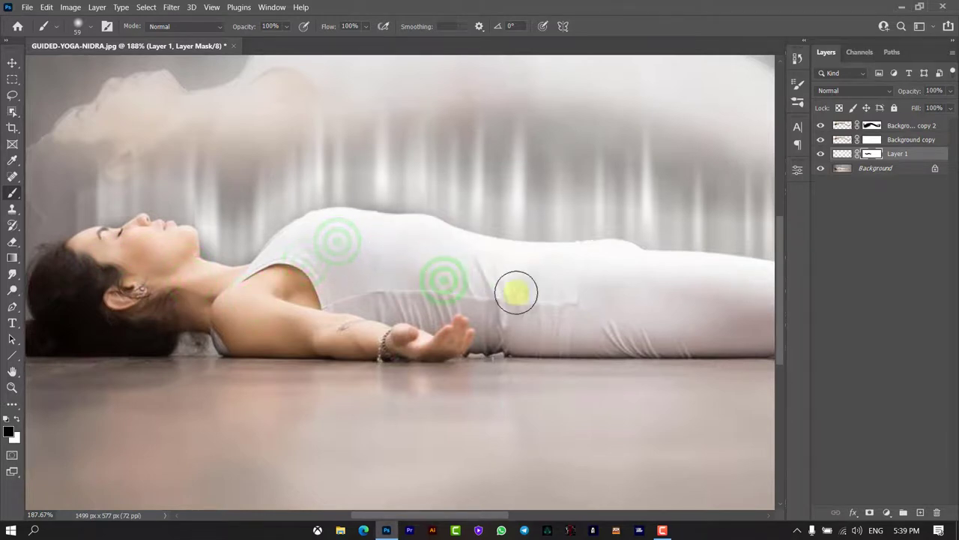
pyautogui.moveTo(621, 385)
pyautogui.mouseDown()
pyautogui.moveTo(219, 314)
pyautogui.moveTo(260, 301)
pyautogui.mouseUp()
pyautogui.click(382, 327)
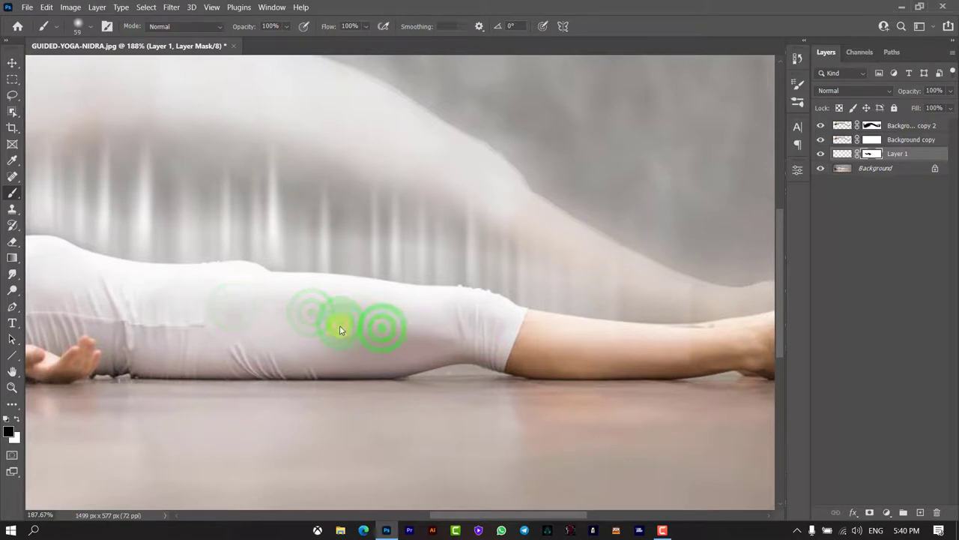
pyautogui.click(673, 360)
pyautogui.click(621, 360)
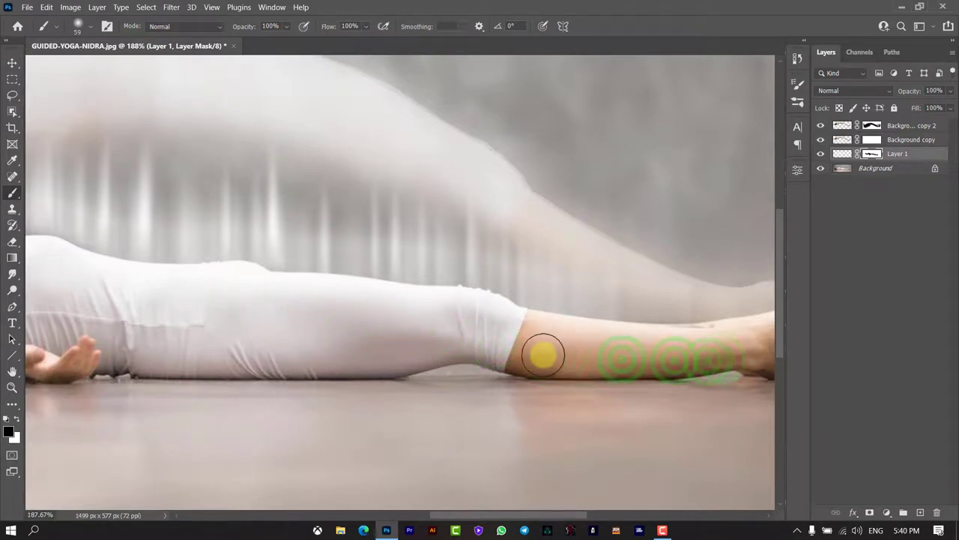
pyautogui.moveTo(689, 413); pyautogui.dragTo(487, 408)
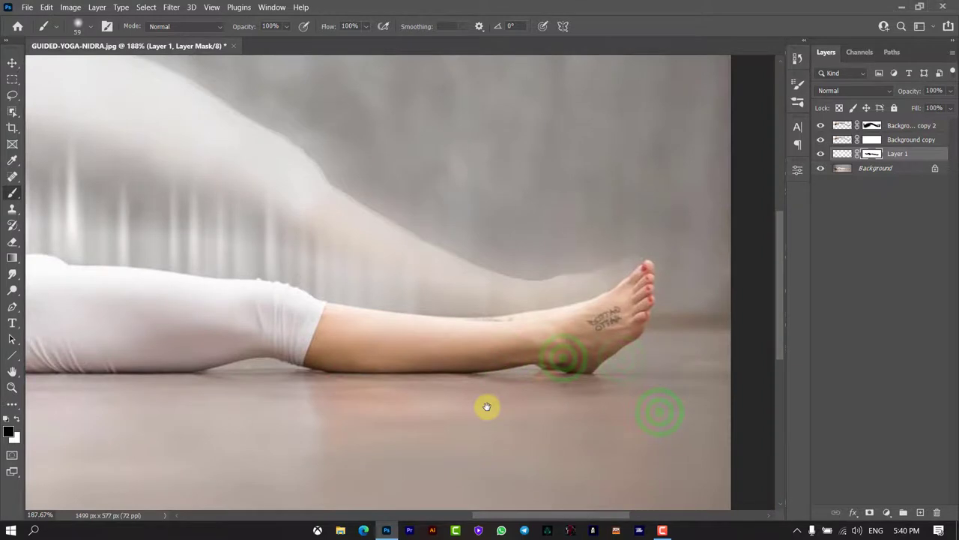
pyautogui.click(450, 222)
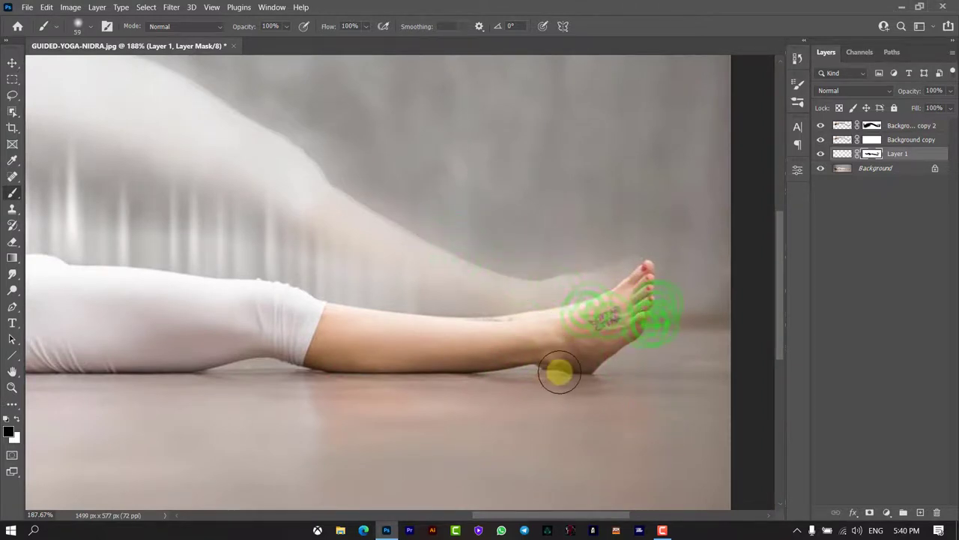
pyautogui.moveTo(488, 364); pyautogui.dragTo(531, 358)
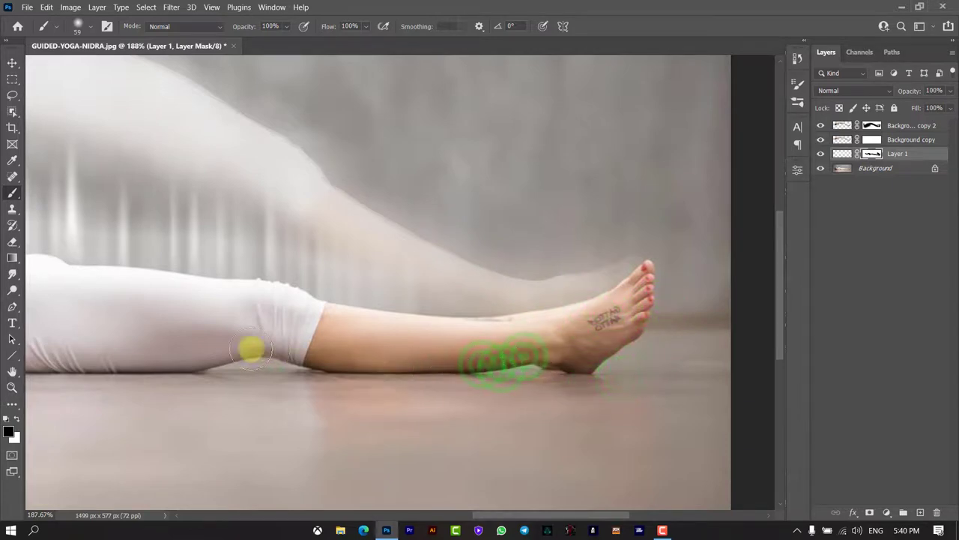
pyautogui.scroll(-3, 312, 368)
pyautogui.scroll(-3, 300, 360)
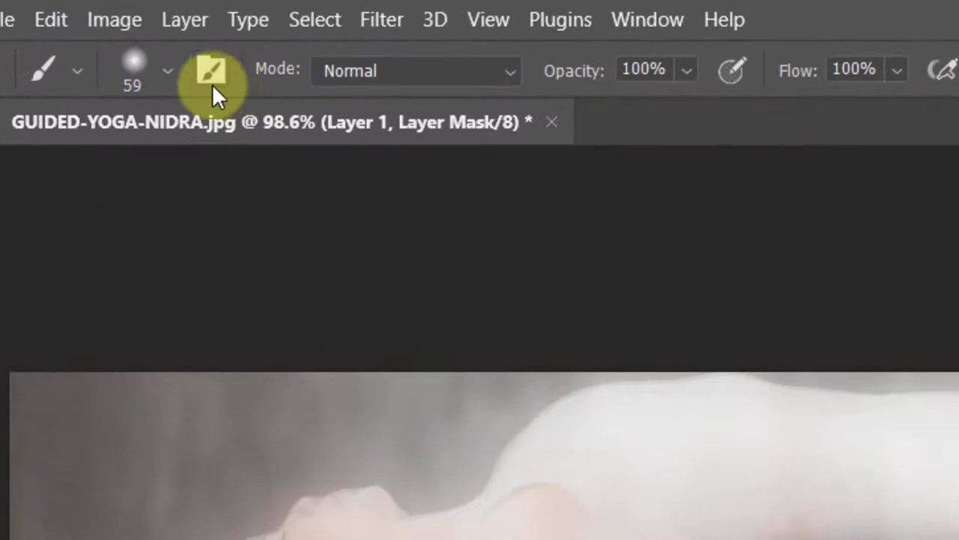
# Soften the mask around the ghost's head with a 130 px brush at about 52% opacity
pyautogui.click(147, 59)
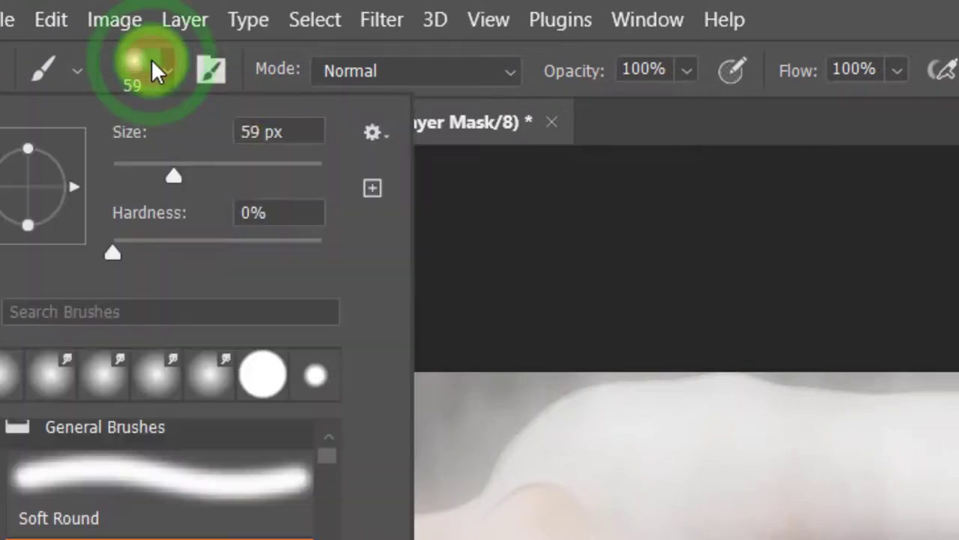
pyautogui.moveTo(193, 183); pyautogui.dragTo(235, 172)
pyautogui.click(686, 71)
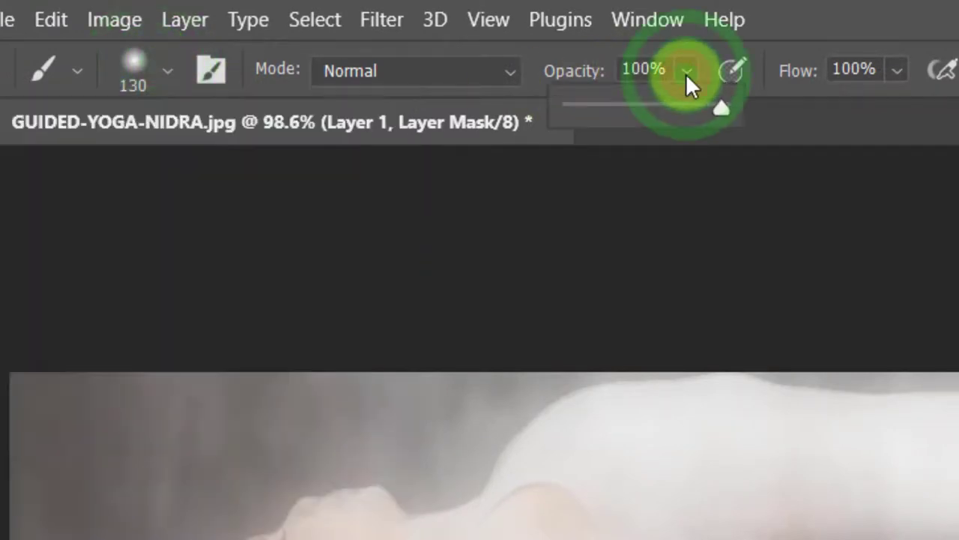
pyautogui.moveTo(719, 104); pyautogui.dragTo(648, 104)
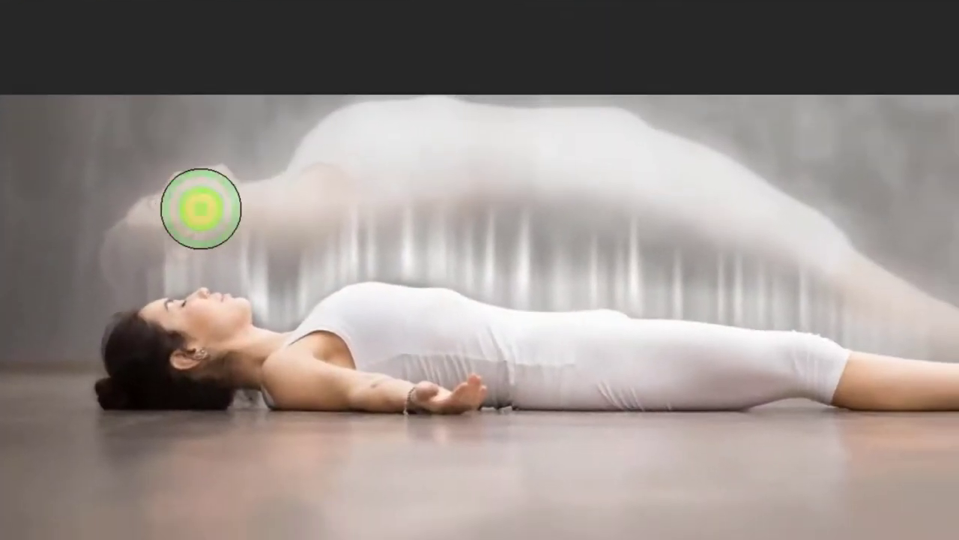
pyautogui.moveTo(201, 209)
pyautogui.mouseDown()
pyautogui.moveTo(193, 203)
pyautogui.moveTo(133, 247)
pyautogui.moveTo(266, 202)
pyautogui.moveTo(254, 188)
pyautogui.moveTo(319, 175)
pyautogui.moveTo(522, 232)
pyautogui.moveTo(499, 221)
pyautogui.moveTo(622, 274)
pyautogui.moveTo(685, 263)
pyautogui.moveTo(589, 346)
pyautogui.mouseUp()
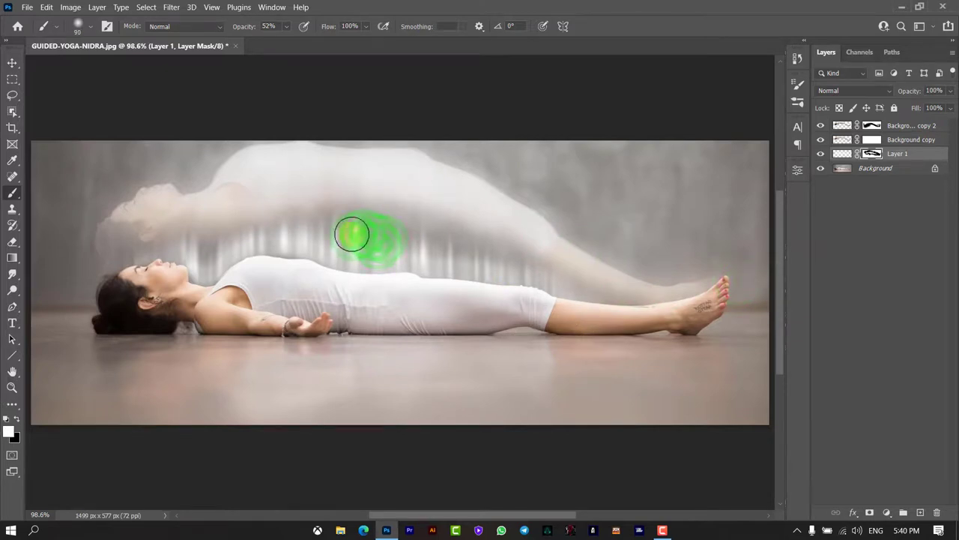
# Blend faint streaks toward the ghost head and hide leftovers on the neck, body, leg and floor
pyautogui.moveTo(179, 267); pyautogui.dragTo(109, 230)
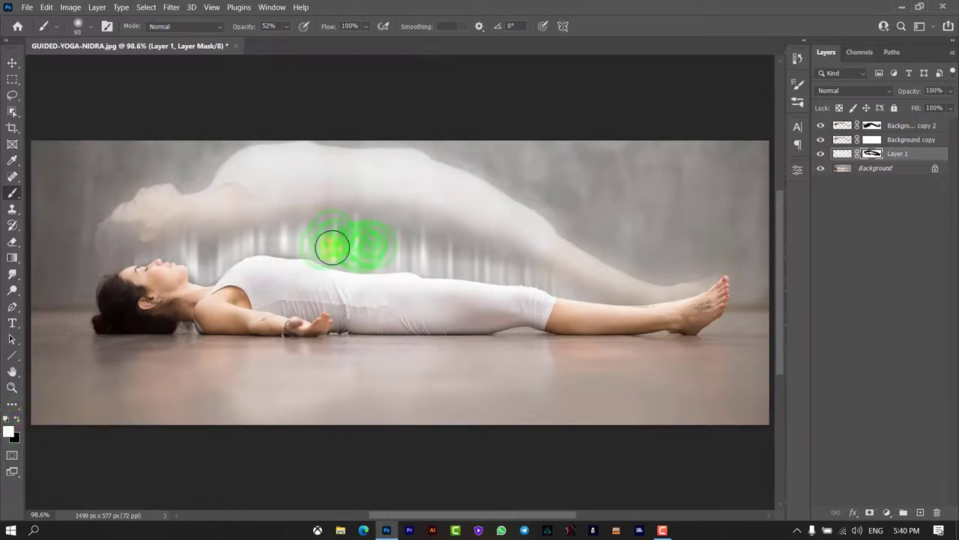
pyautogui.moveTo(214, 256); pyautogui.dragTo(212, 256)
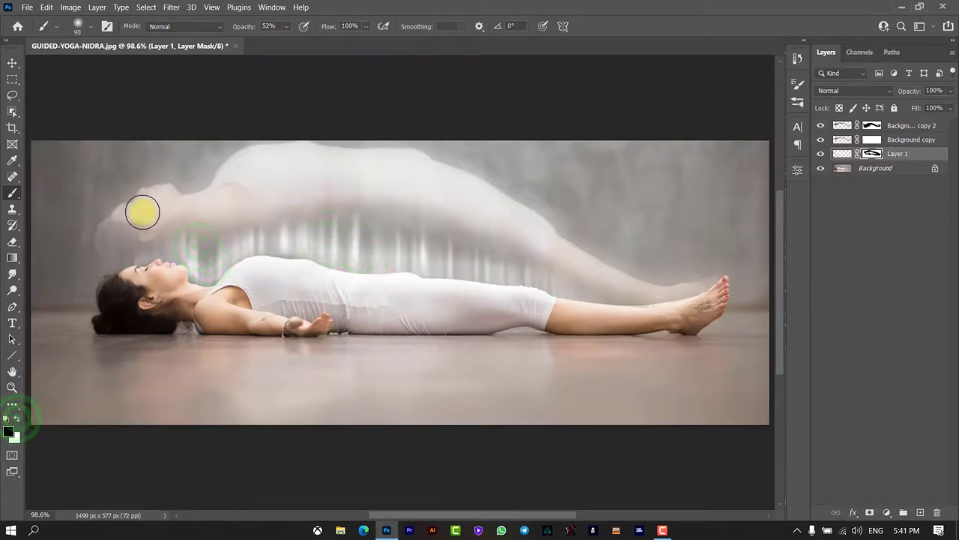
pyautogui.moveTo(141, 217); pyautogui.dragTo(106, 239)
pyautogui.click(197, 327)
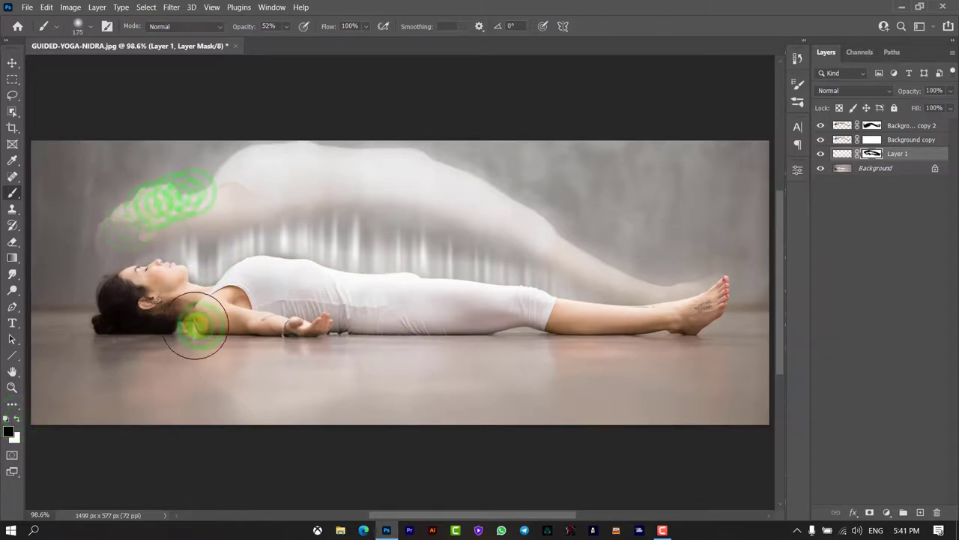
pyautogui.click(448, 338)
pyautogui.click(592, 353)
pyautogui.click(543, 224)
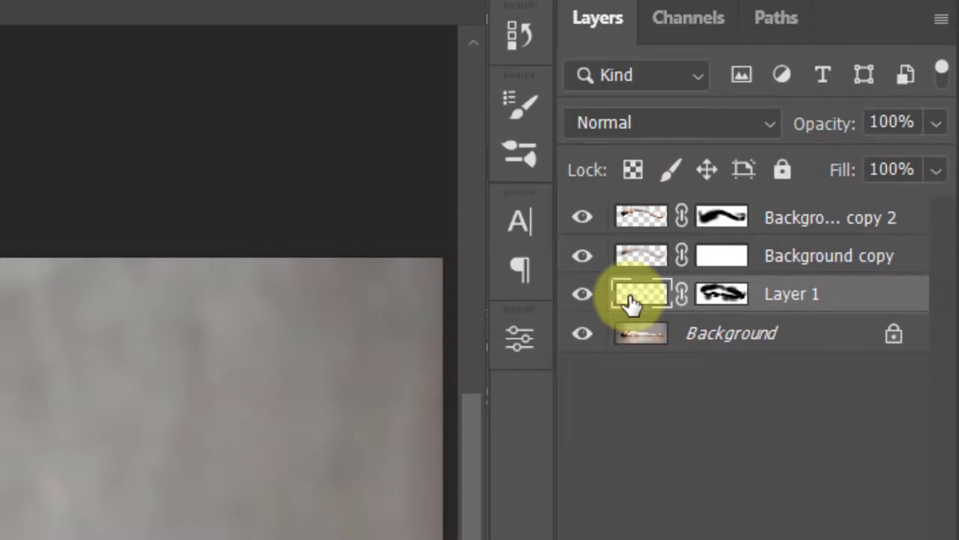
# Fade Layer 1 to about 42% opacity, then target the Background copy 2 mask
pyautogui.click(937, 124)
pyautogui.moveTo(927, 161); pyautogui.dragTo(842, 160)
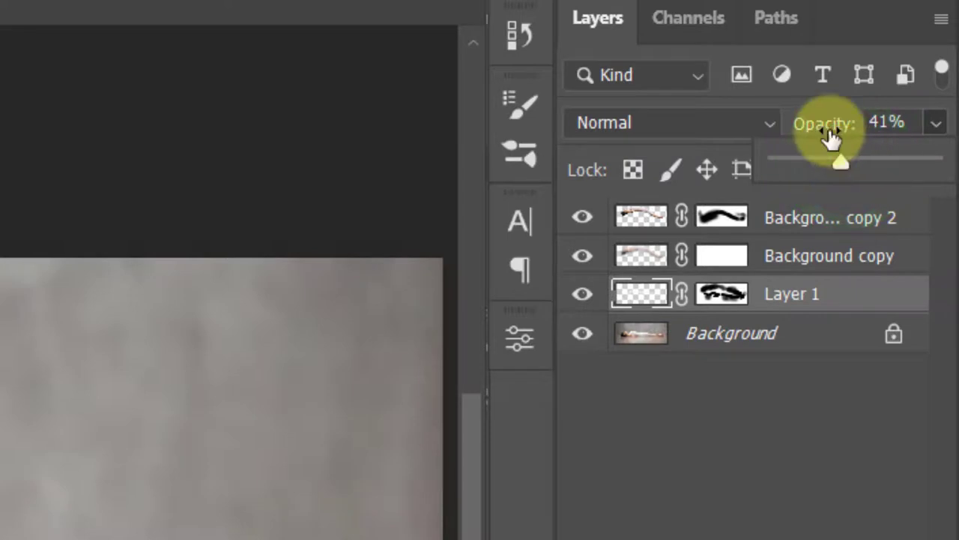
pyautogui.moveTo(836, 162); pyautogui.dragTo(840, 161)
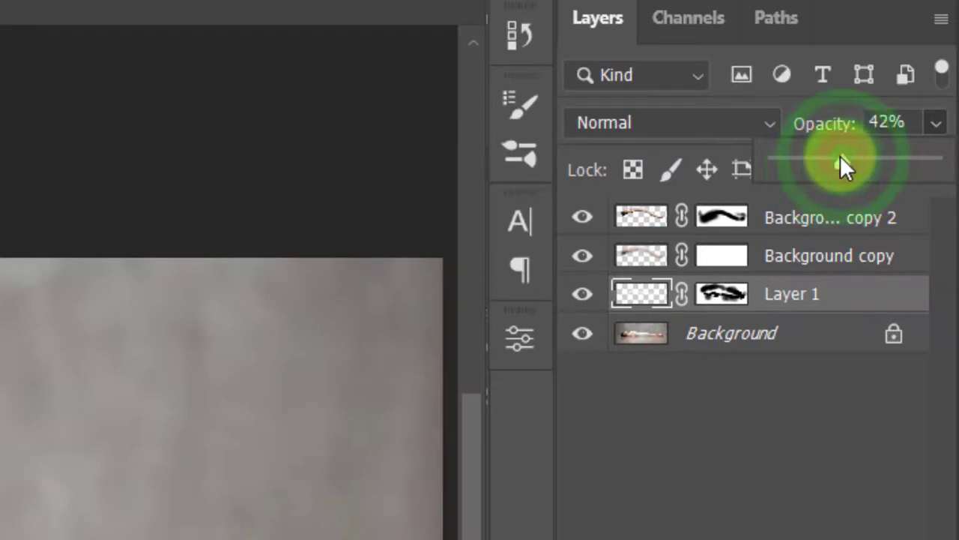
pyautogui.click(724, 219)
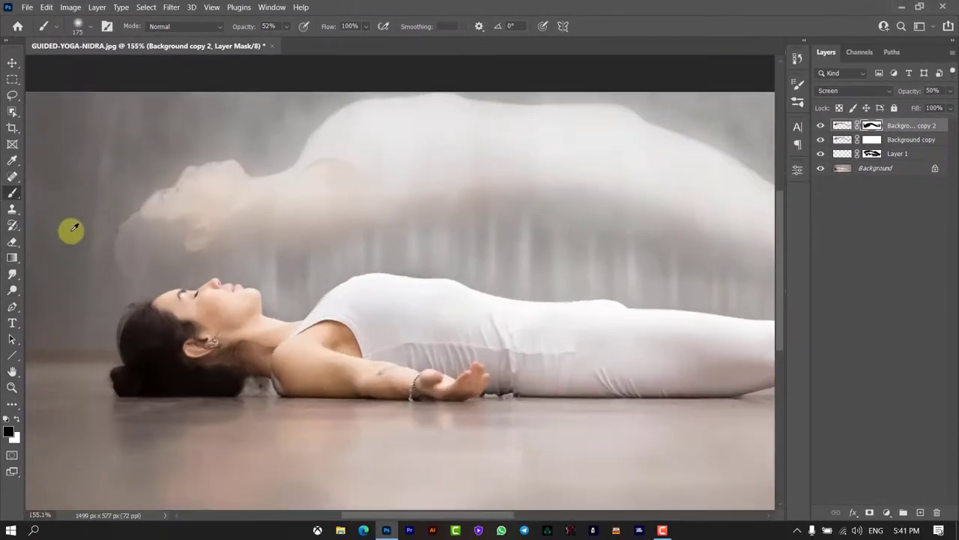
# Set the brush to full opacity, an almost fully soft edge and 23 px size
pyautogui.click(616, 73)
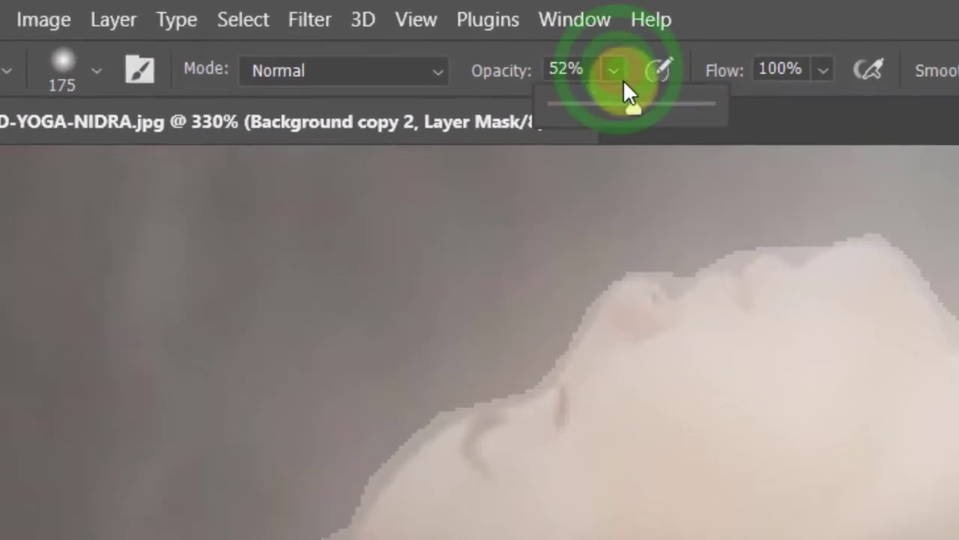
pyautogui.moveTo(630, 111); pyautogui.dragTo(777, 124)
pyautogui.click(93, 69)
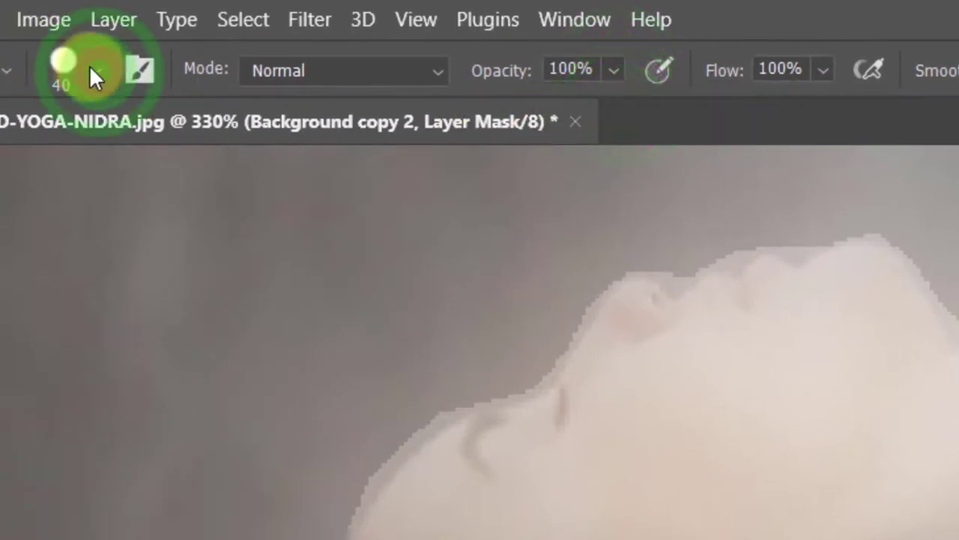
pyautogui.moveTo(111, 212); pyautogui.dragTo(46, 250)
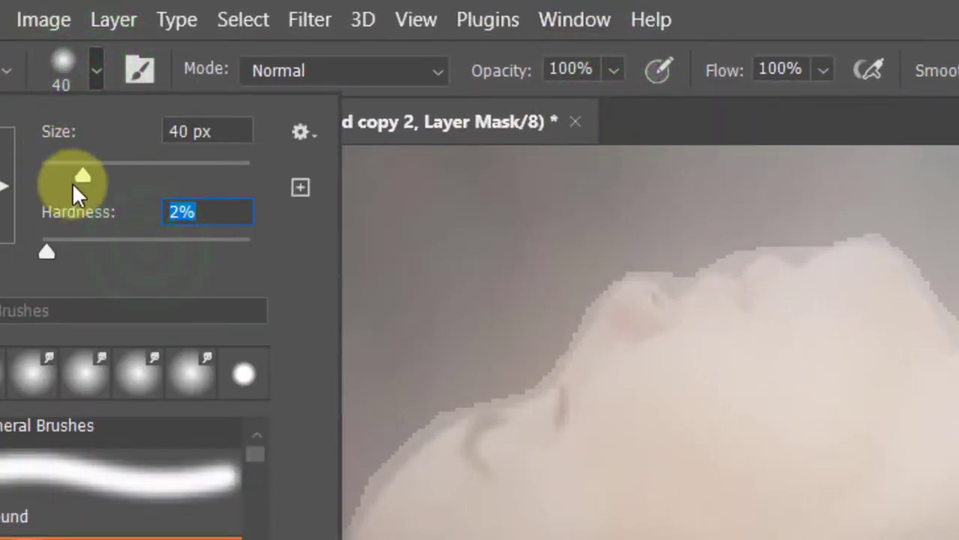
pyautogui.moveTo(83, 176); pyautogui.dragTo(65, 176)
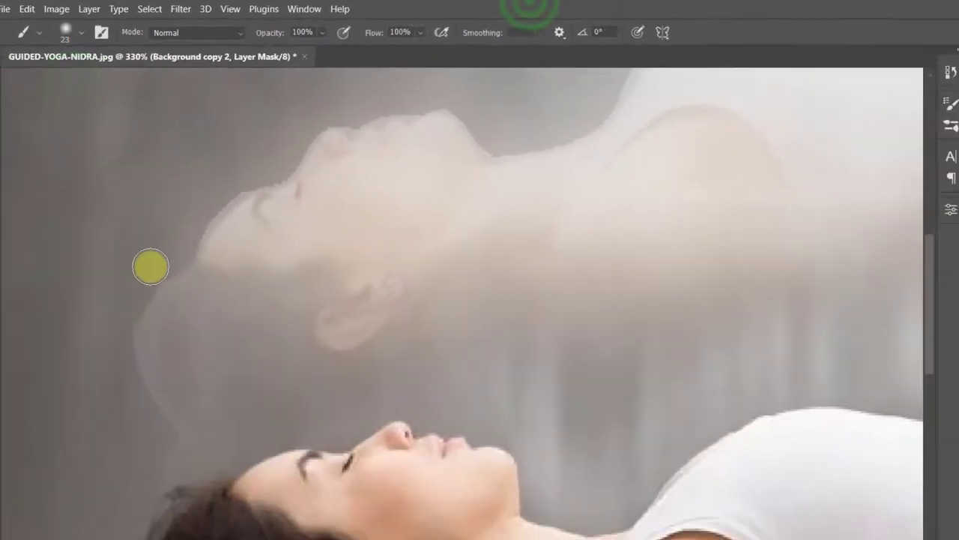
pyautogui.click(149, 250)
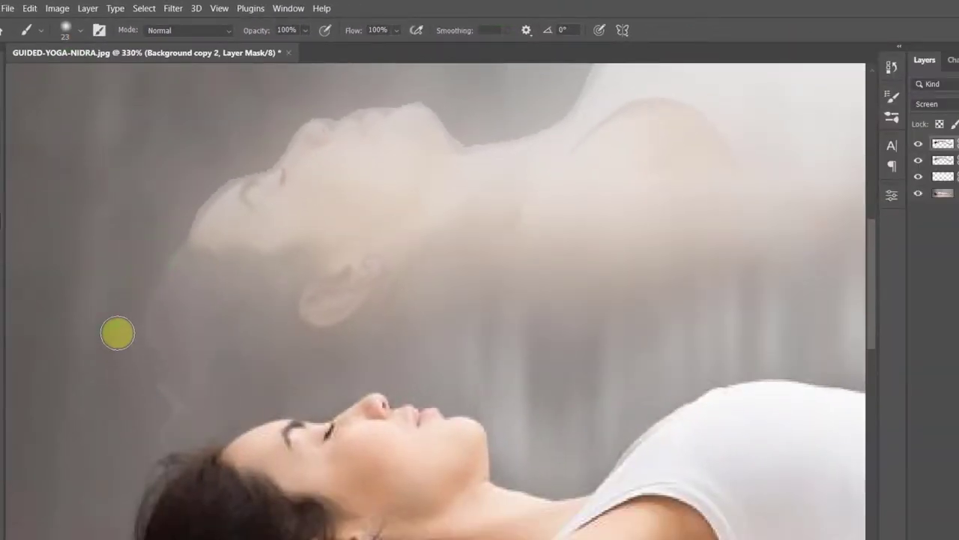
# Paint the mask smooth around the ghost's head, forehead and chin edges
pyautogui.click(118, 342)
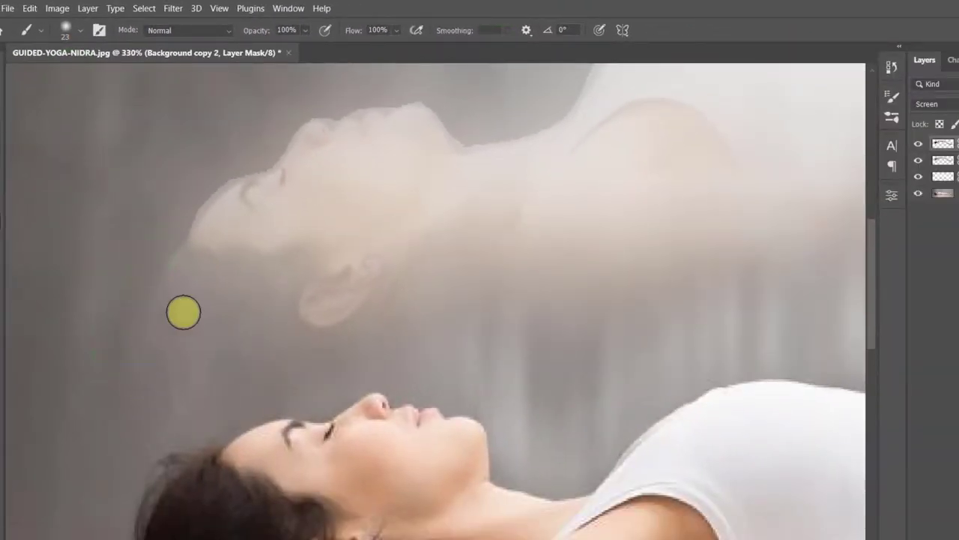
pyautogui.moveTo(181, 318); pyautogui.dragTo(165, 306)
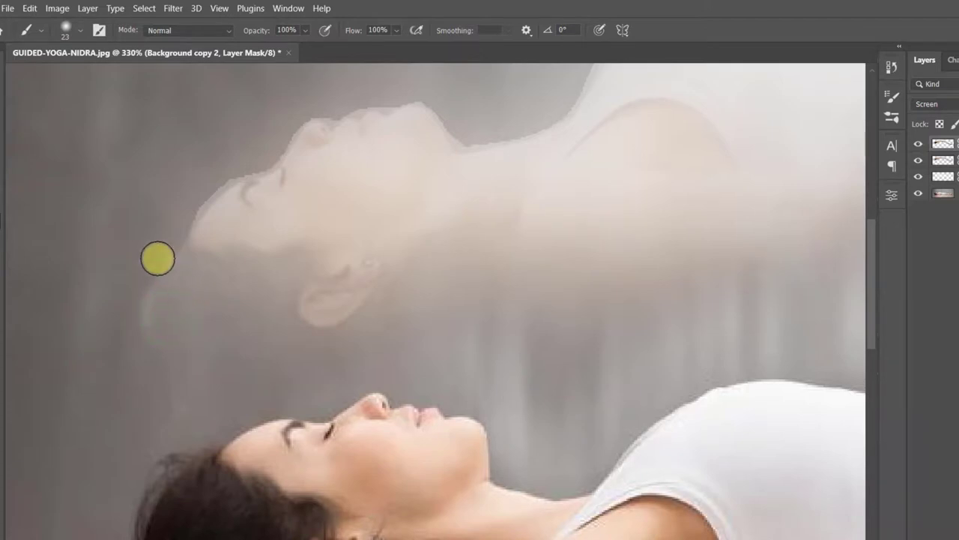
pyautogui.click(131, 279)
pyautogui.click(200, 177)
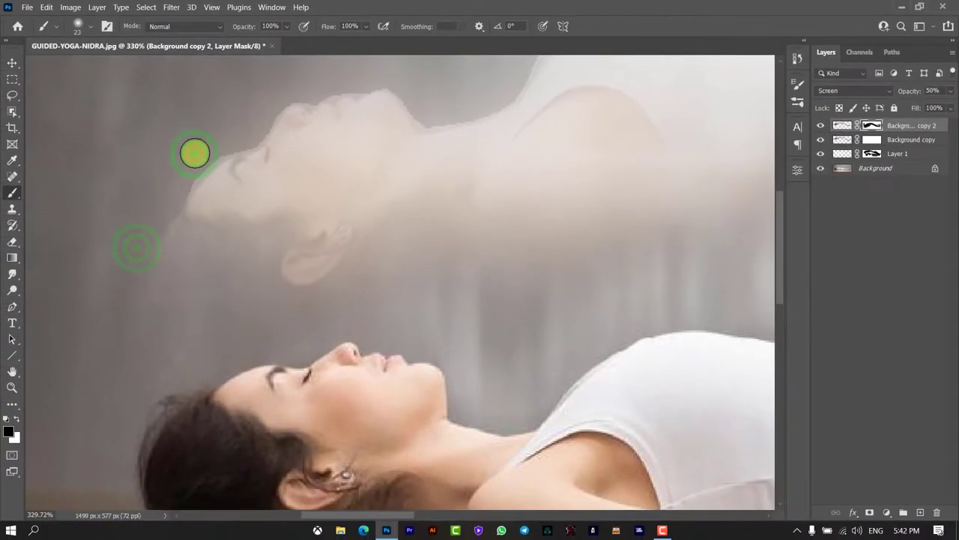
pyautogui.click(232, 146)
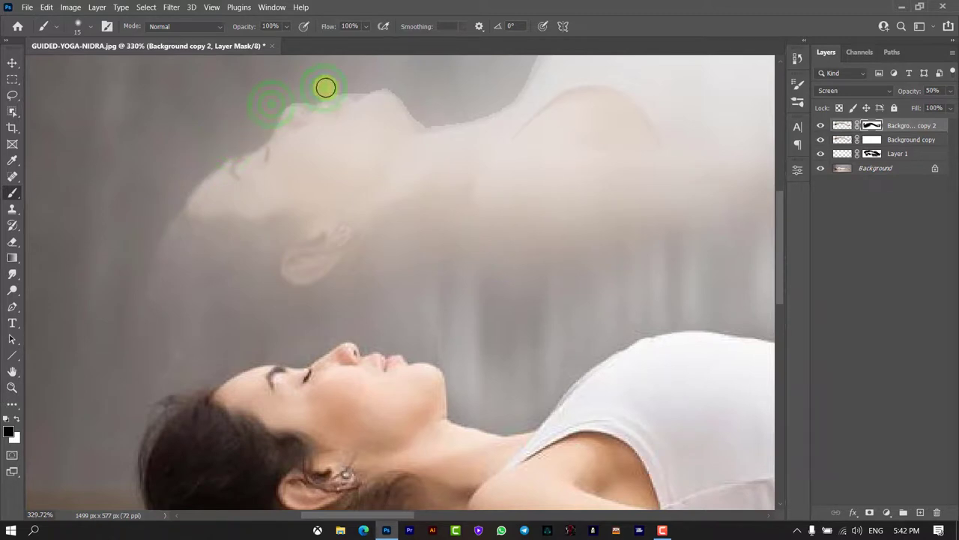
pyautogui.click(386, 78)
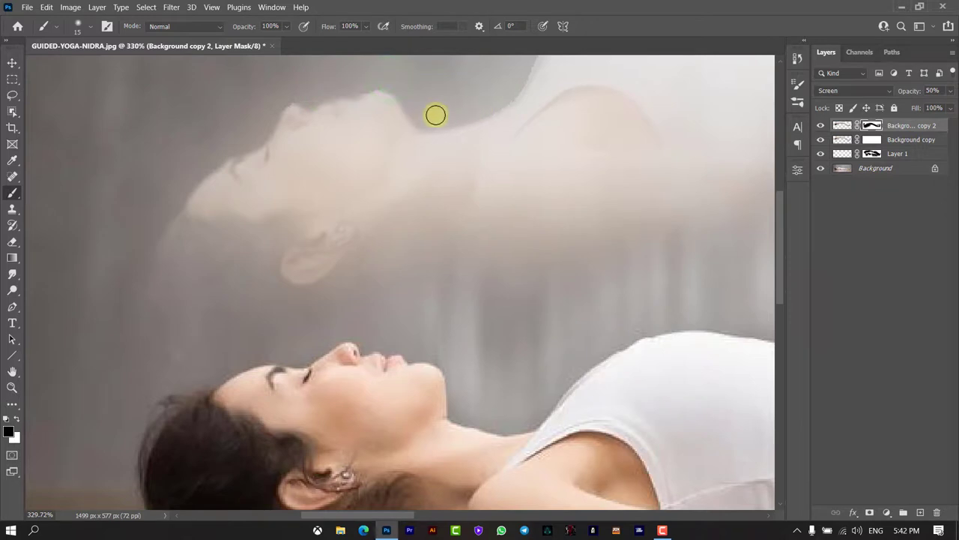
# Smooth the mask along the top edge of the ghost's body
pyautogui.scroll(3, 488, 149)
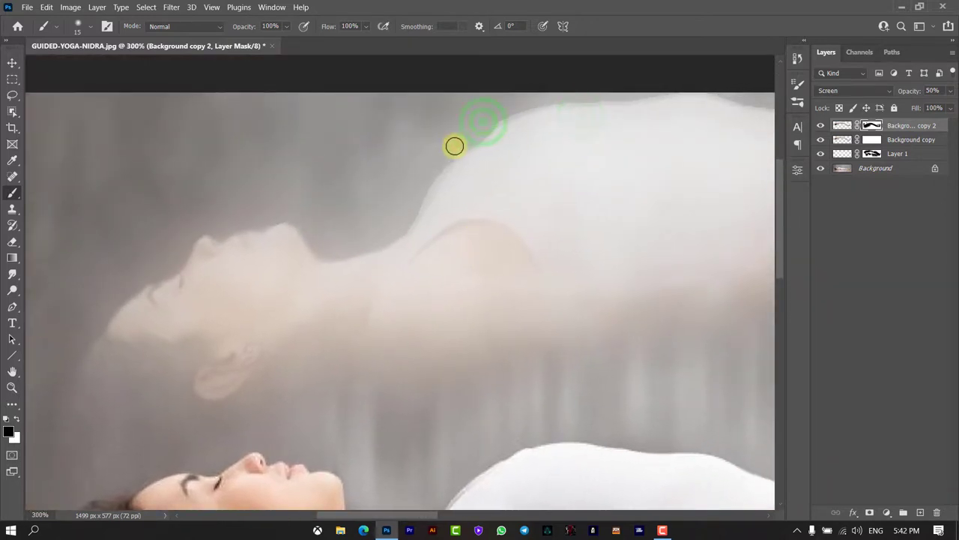
pyautogui.scroll(2, 562, 160)
pyautogui.hscroll(3, 562, 160)
pyautogui.click(382, 161)
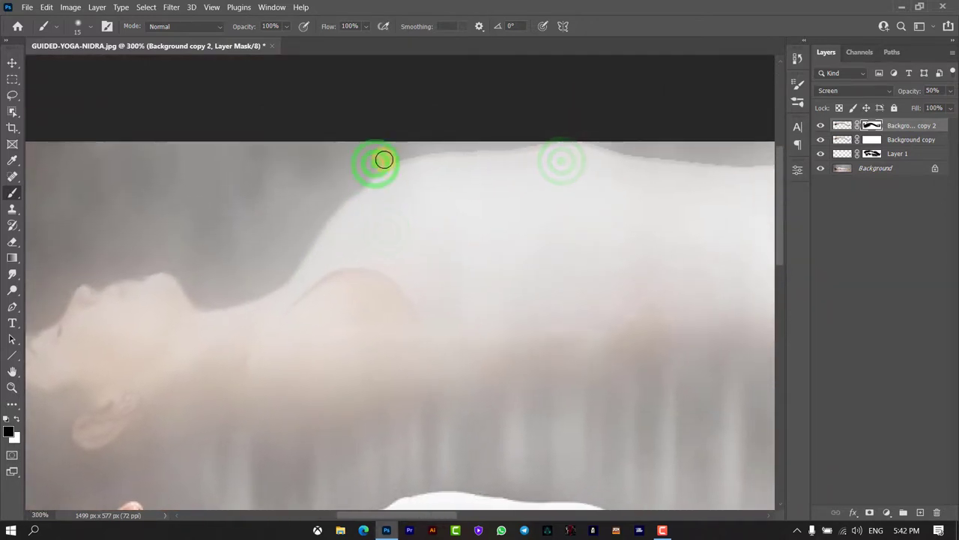
pyautogui.moveTo(421, 148)
pyautogui.mouseDown()
pyautogui.moveTo(555, 133)
pyautogui.moveTo(730, 167)
pyautogui.mouseUp()
pyautogui.moveTo(717, 218); pyautogui.dragTo(288, 229)
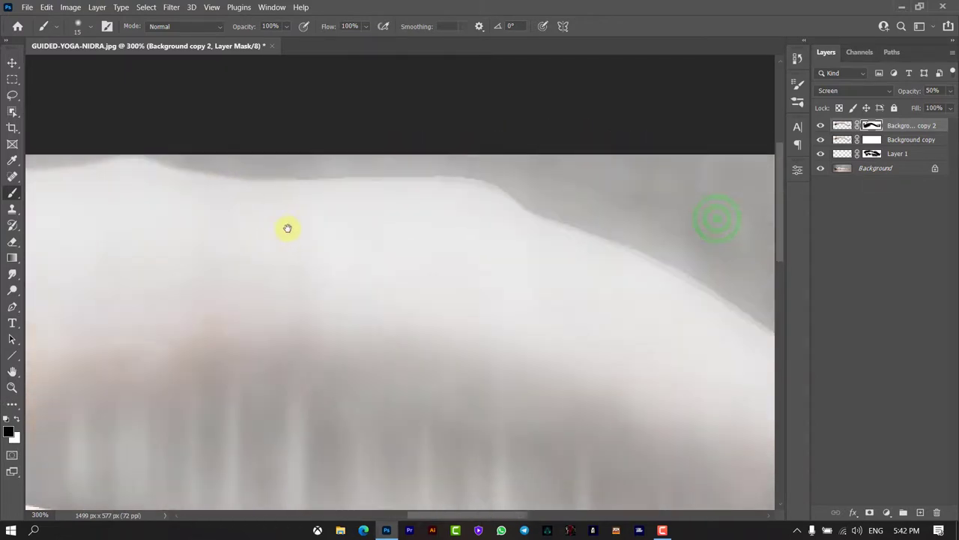
pyautogui.moveTo(365, 170)
pyautogui.mouseDown()
pyautogui.moveTo(445, 168)
pyautogui.moveTo(513, 186)
pyautogui.mouseUp()
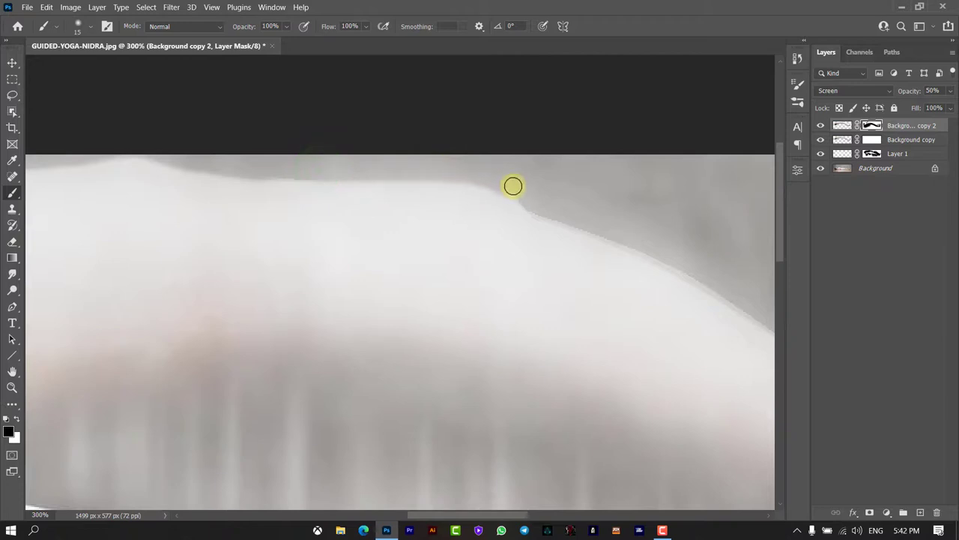
pyautogui.moveTo(666, 259); pyautogui.dragTo(557, 230)
pyautogui.moveTo(422, 178); pyautogui.dragTo(476, 196)
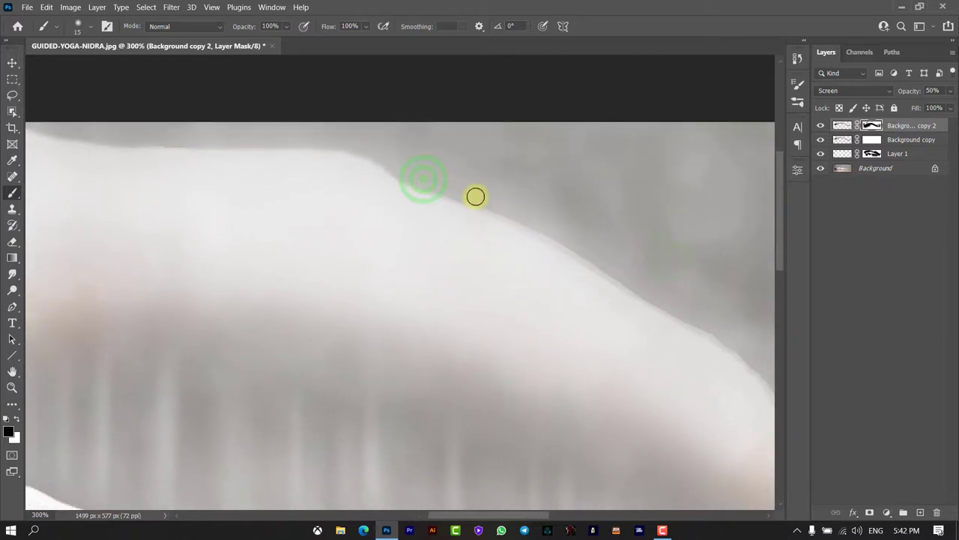
# Clean the mask along the ghost's back and leg edges, then fit the image on screen
pyautogui.moveTo(626, 275); pyautogui.dragTo(712, 323)
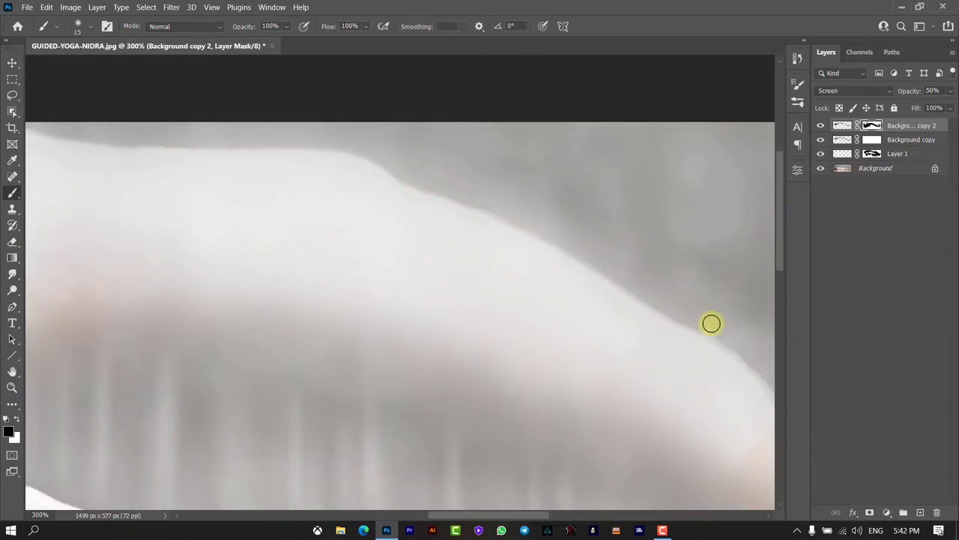
pyautogui.moveTo(717, 290); pyautogui.dragTo(407, 132)
pyautogui.click(375, 155)
pyautogui.moveTo(436, 201)
pyautogui.mouseDown()
pyautogui.moveTo(514, 267)
pyautogui.moveTo(596, 315)
pyautogui.mouseUp()
pyautogui.moveTo(676, 316); pyautogui.dragTo(377, 171)
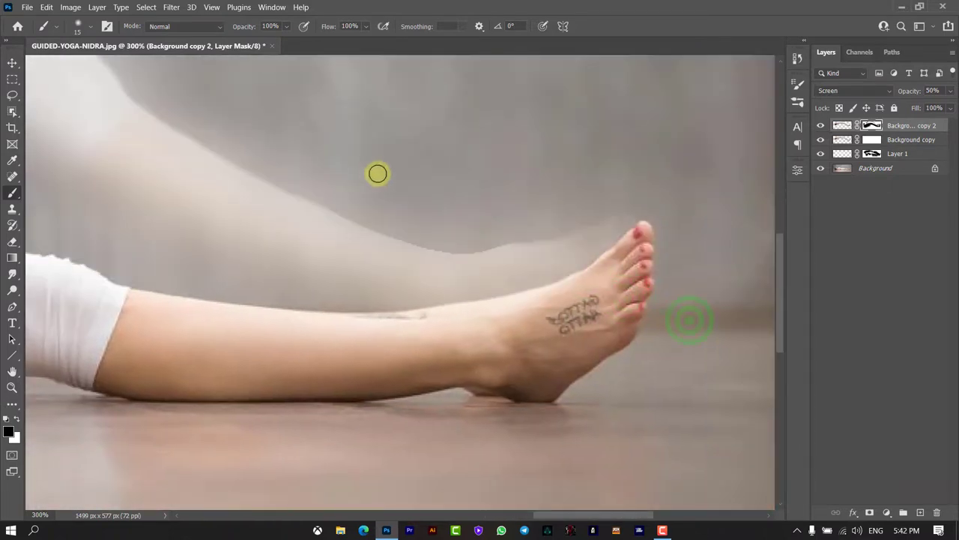
pyautogui.moveTo(580, 218); pyautogui.dragTo(602, 189)
pyautogui.press(']')
pyautogui.press(']')
pyautogui.press(']')
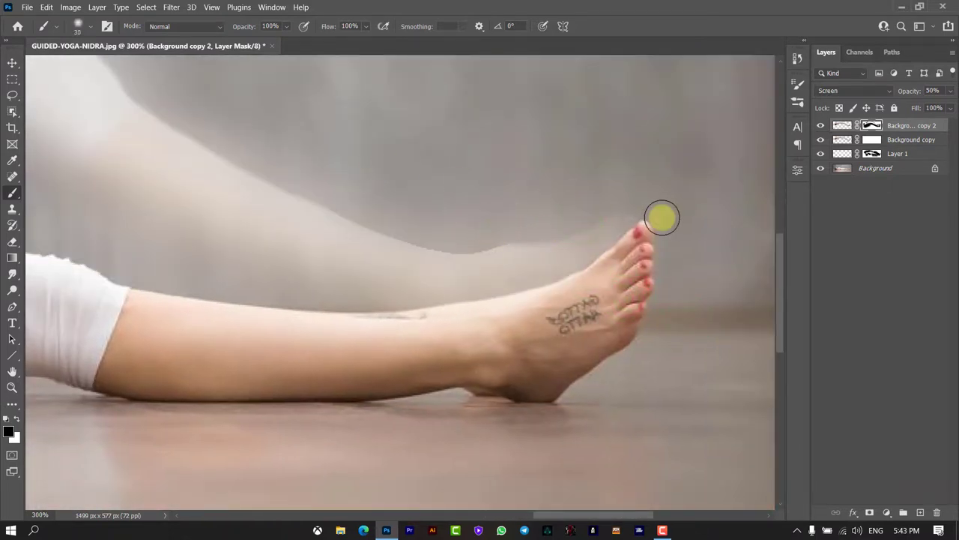
pyautogui.hotkey('ctrl', '0')
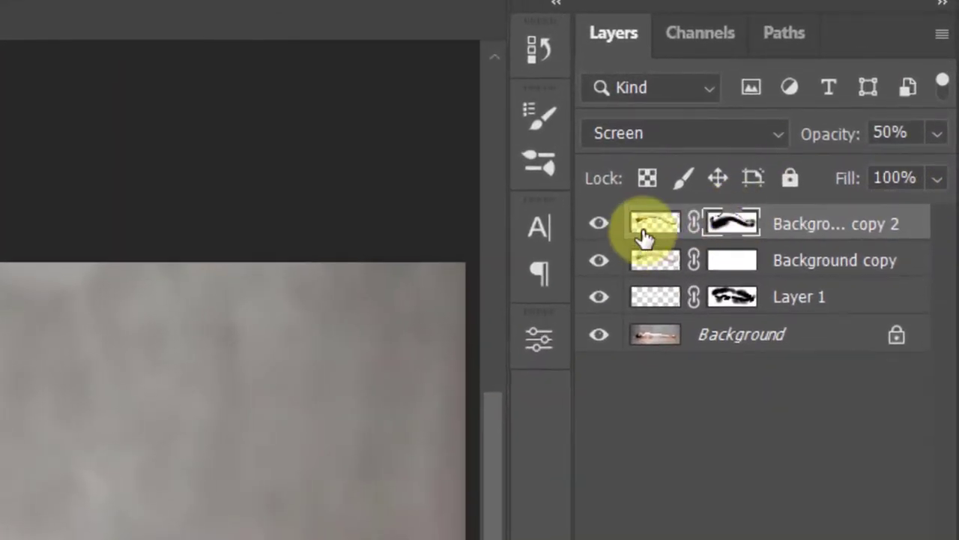
# Apply a Motion Blur of 90° angle and 7 px distance to Background copy 2's pixels
pyautogui.click(838, 127)
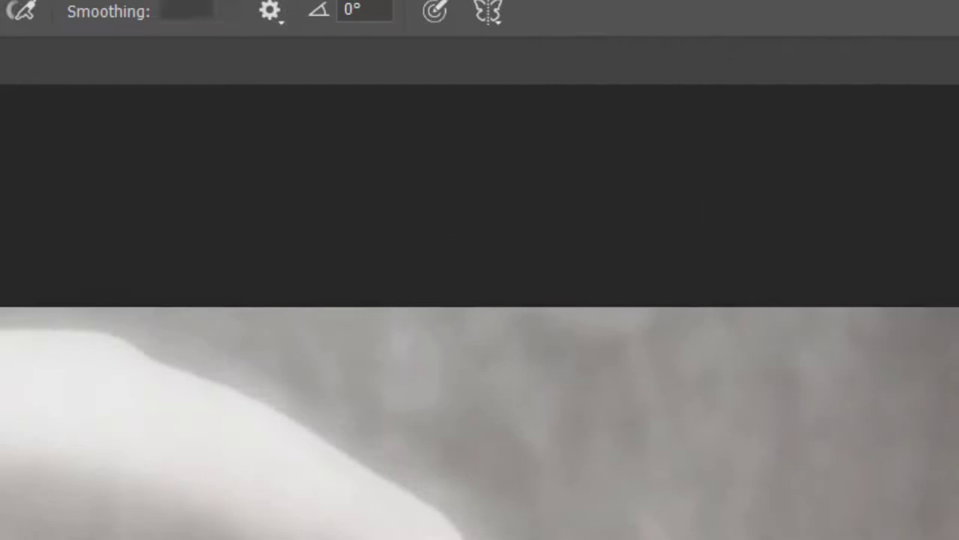
pyautogui.click(197, 18)
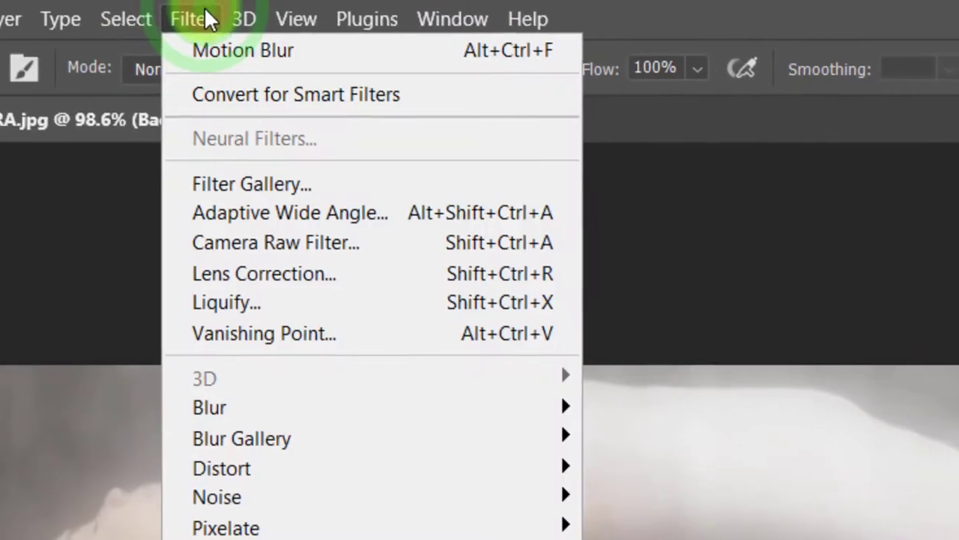
pyautogui.moveTo(352, 235)
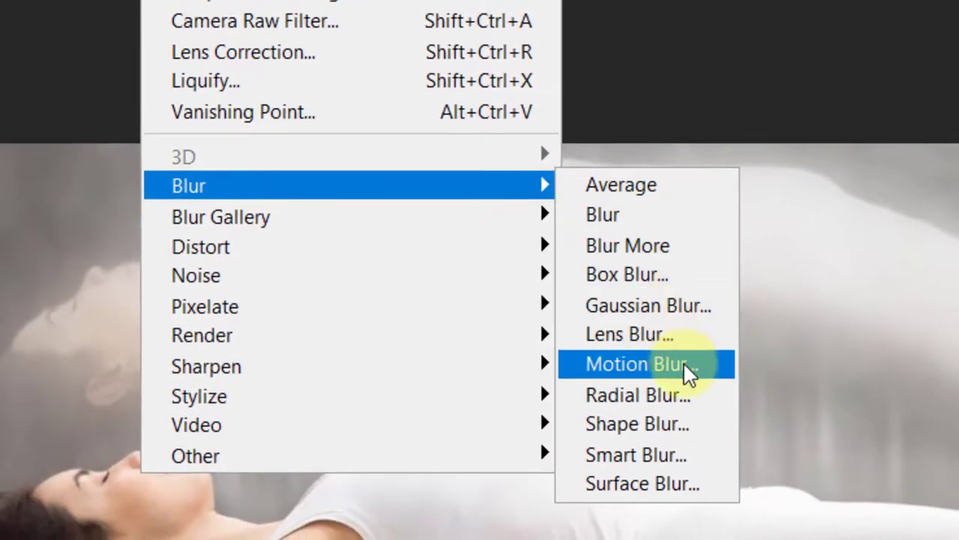
pyautogui.click(683, 363)
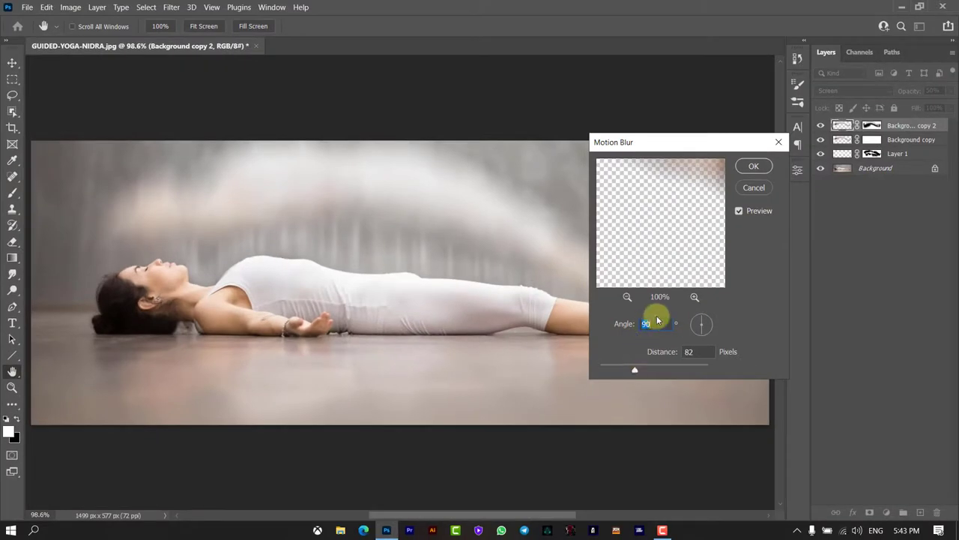
pyautogui.click(660, 324)
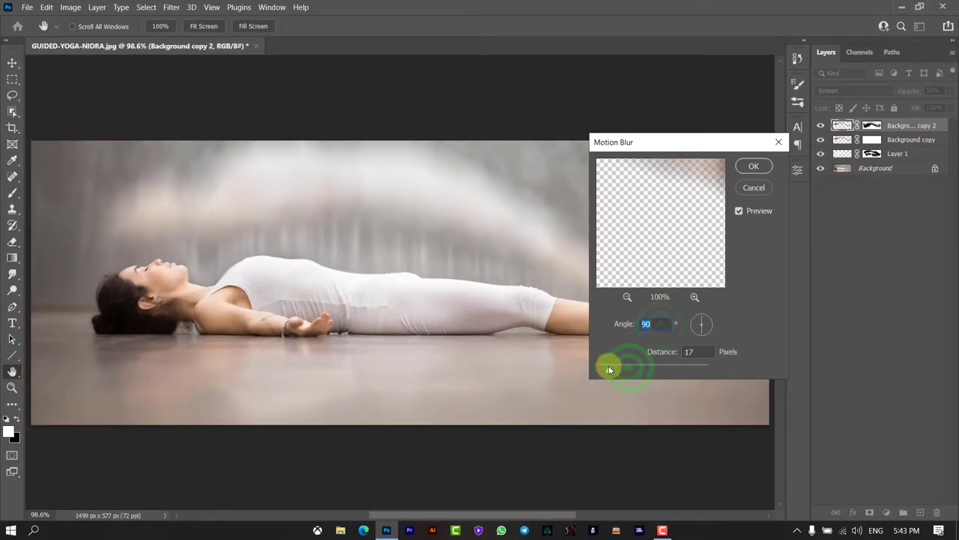
pyautogui.moveTo(609, 369); pyautogui.dragTo(599, 369)
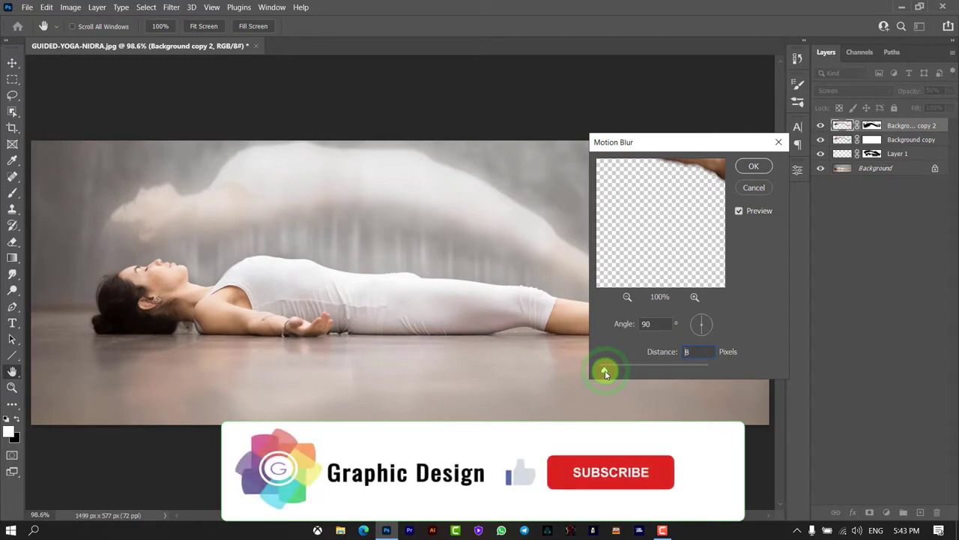
pyautogui.moveTo(606, 371); pyautogui.dragTo(605, 373)
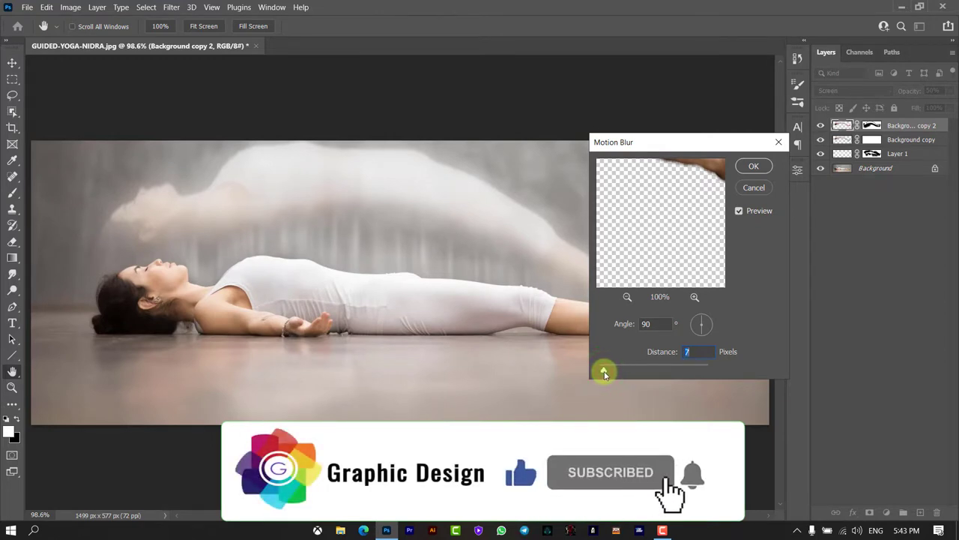
pyautogui.click(757, 166)
# Add a horizontal text caption with the photographer's handle across the bottom of the photo
pyautogui.press('b')
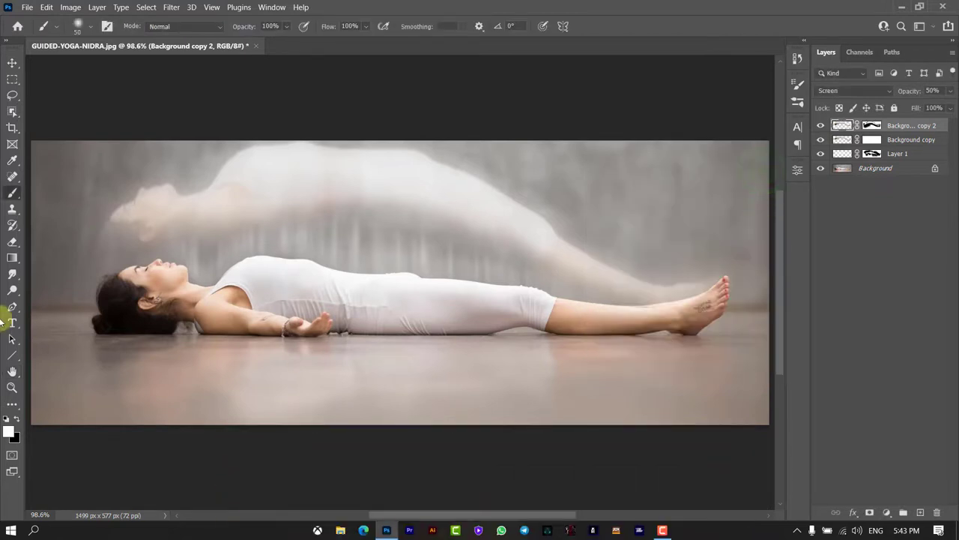
pyautogui.click(9, 326)
pyautogui.click(41, 320)
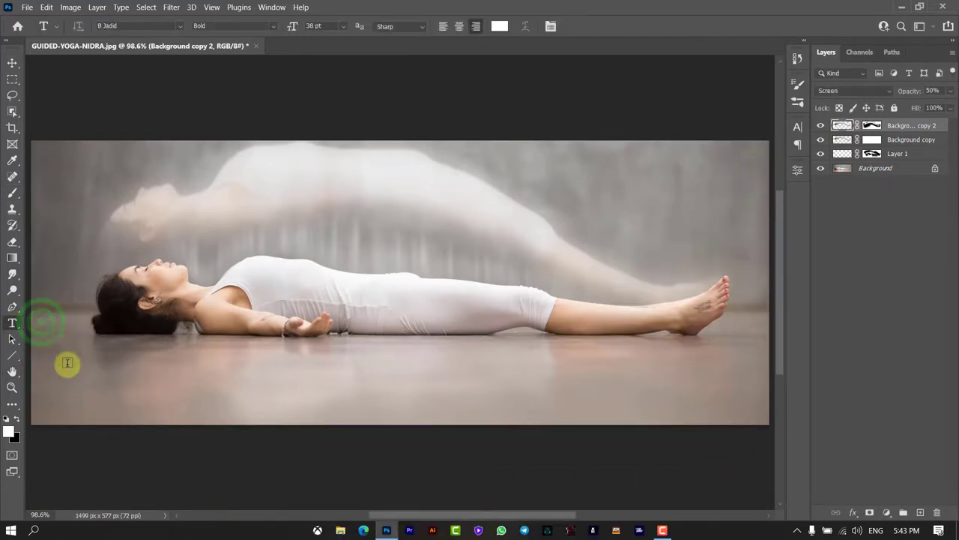
pyautogui.moveTo(68, 366)
pyautogui.mouseDown()
pyautogui.moveTo(248, 405)
pyautogui.moveTo(628, 418)
pyautogui.mouseUp()
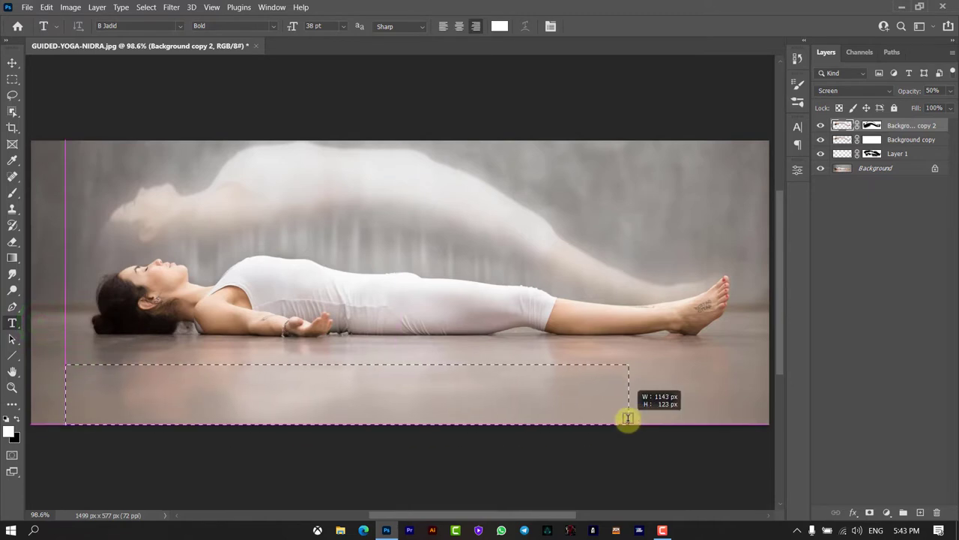
pyautogui.write('@Parv')
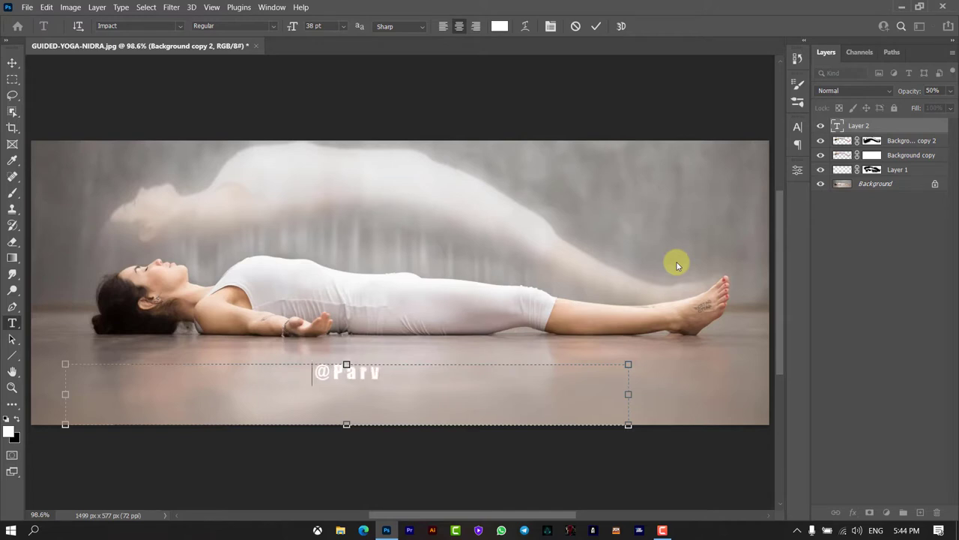
pyautogui.write('iz_Es')
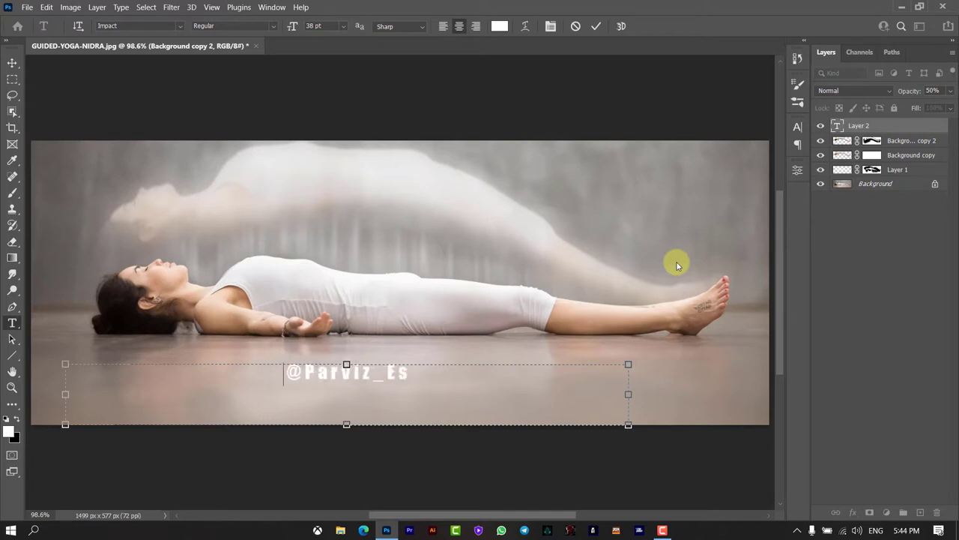
pyautogui.write('fandmaz')
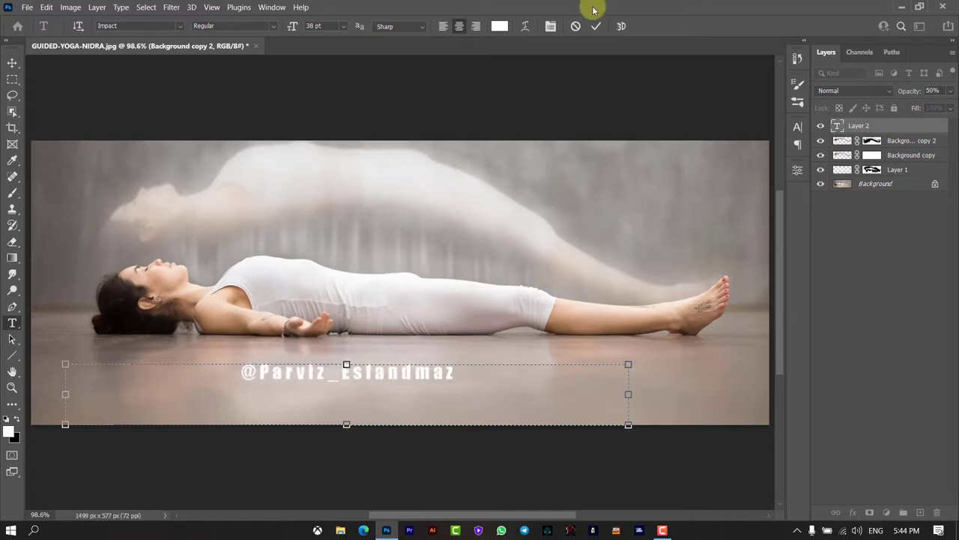
pyautogui.click(597, 25)
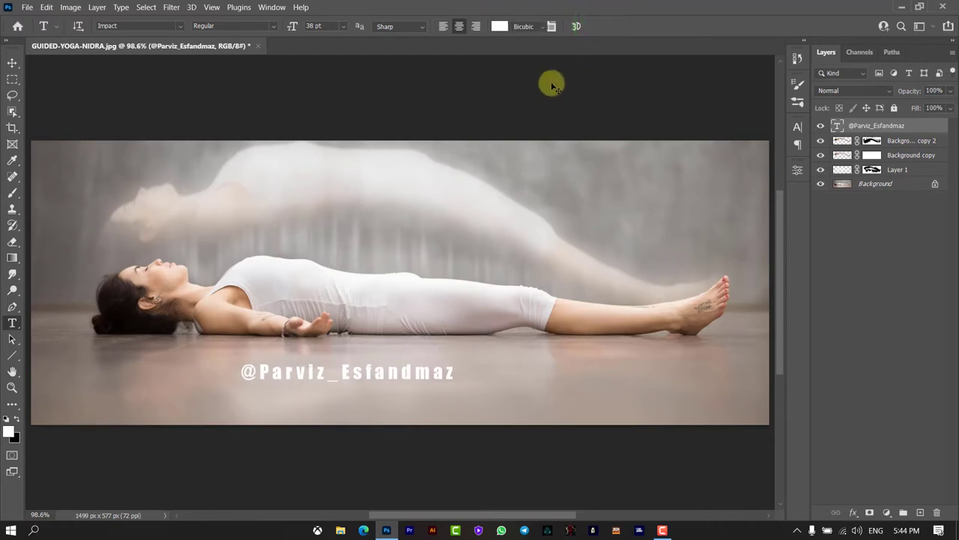
# Scale the caption down to about 73% and move it toward the bottom centre
pyautogui.hotkey('ctrl', 't')
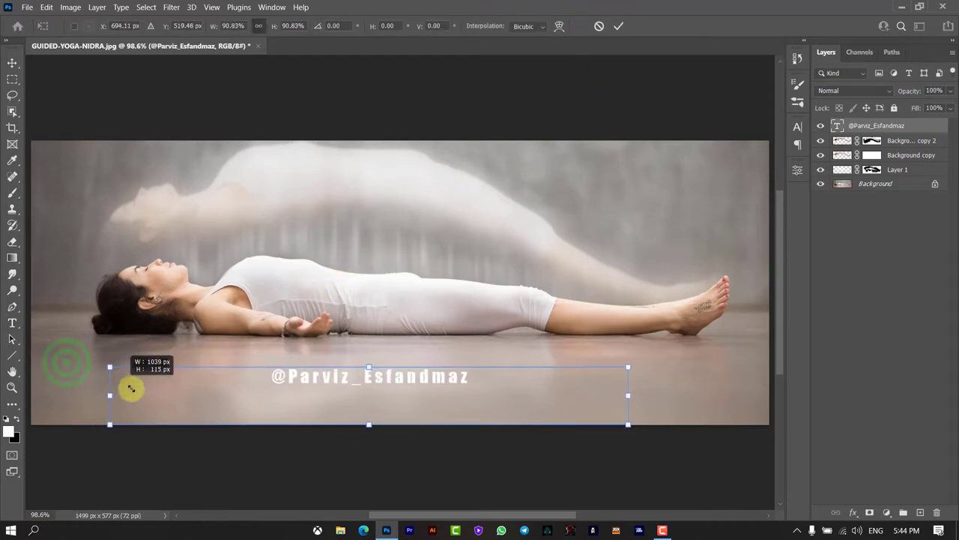
pyautogui.moveTo(65, 364); pyautogui.dragTo(219, 380)
pyautogui.moveTo(404, 397); pyautogui.dragTo(391, 426)
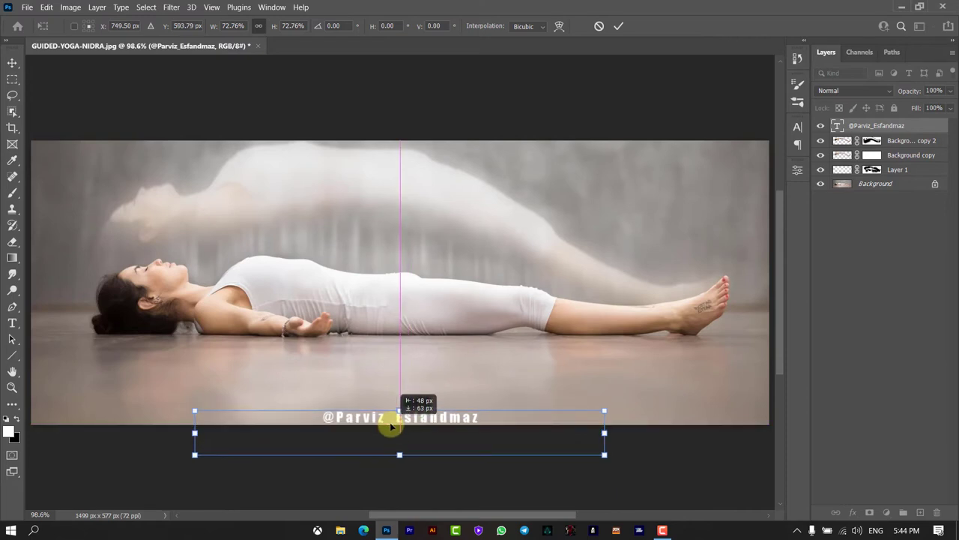
pyautogui.click(619, 27)
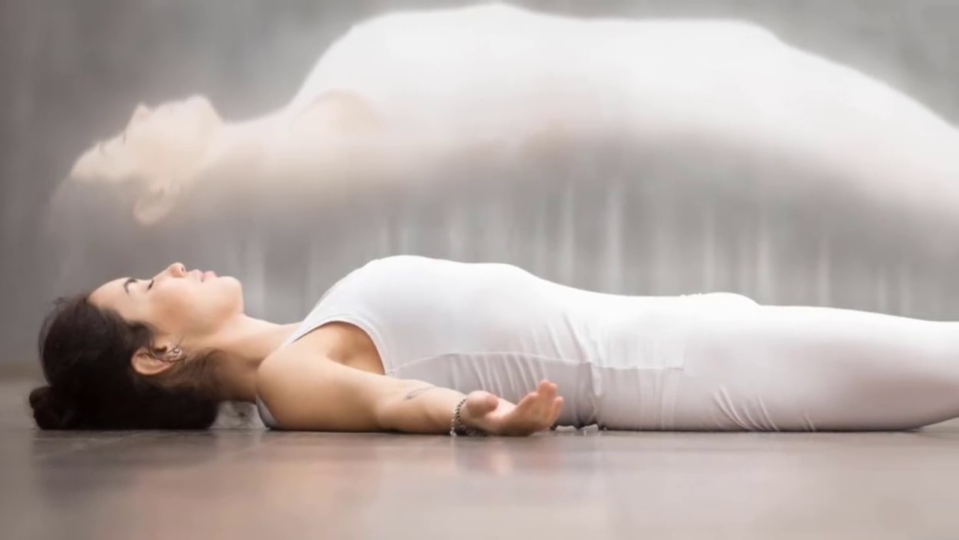